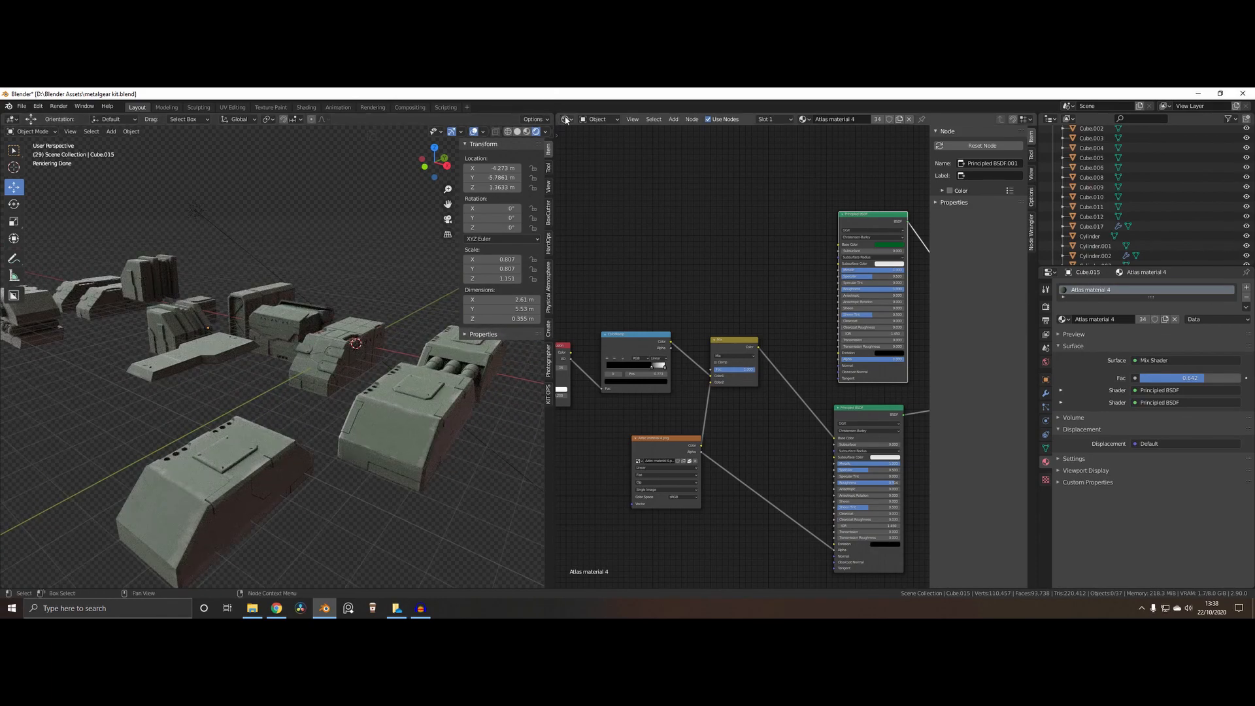
Examine the finished green armour kit pieces in the metalgear kit scene, focusing on the panelled block.
{"action": "mouse_move", "coordinate": [568, 119]}
{"action": "middle_mouse_down"}
{"action": "mouse_move", "coordinate": [580, 120]}
{"action": "mouse_move", "coordinate": [561, 119]}
{"action": "middle_mouse_up"}
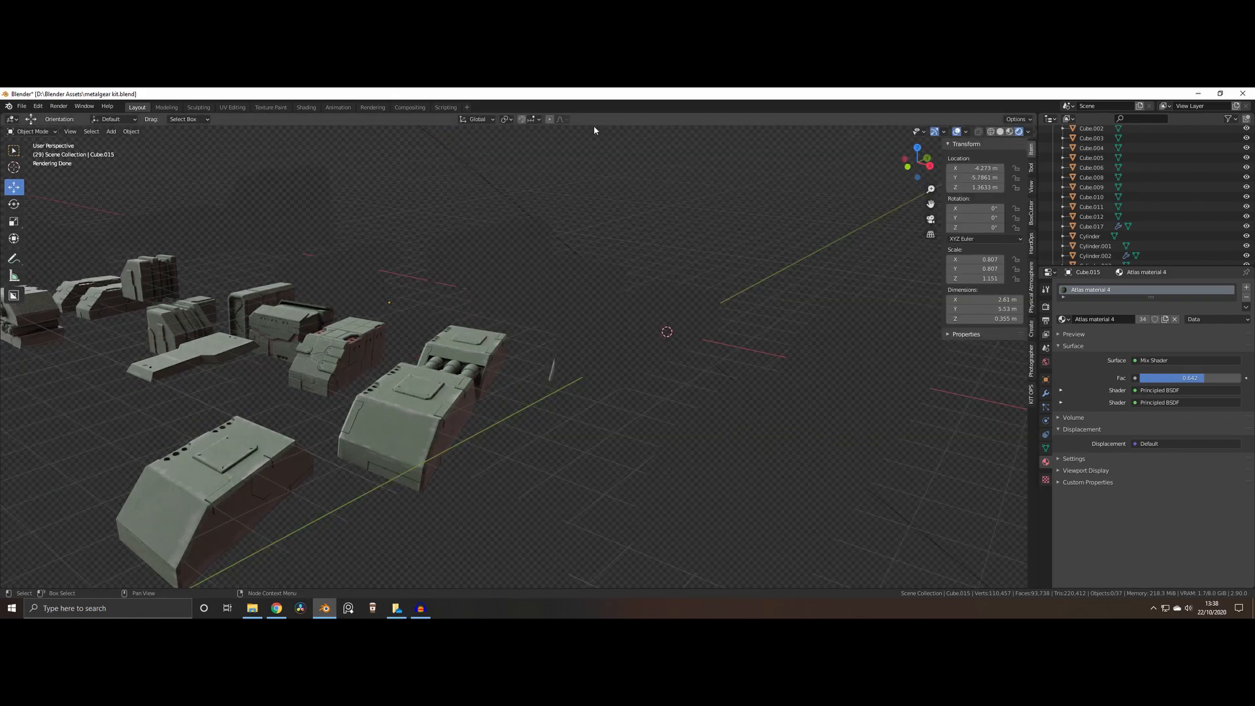
{"action": "middle_click_drag", "start_coordinate": [594, 126], "coordinate": [746, 475]}
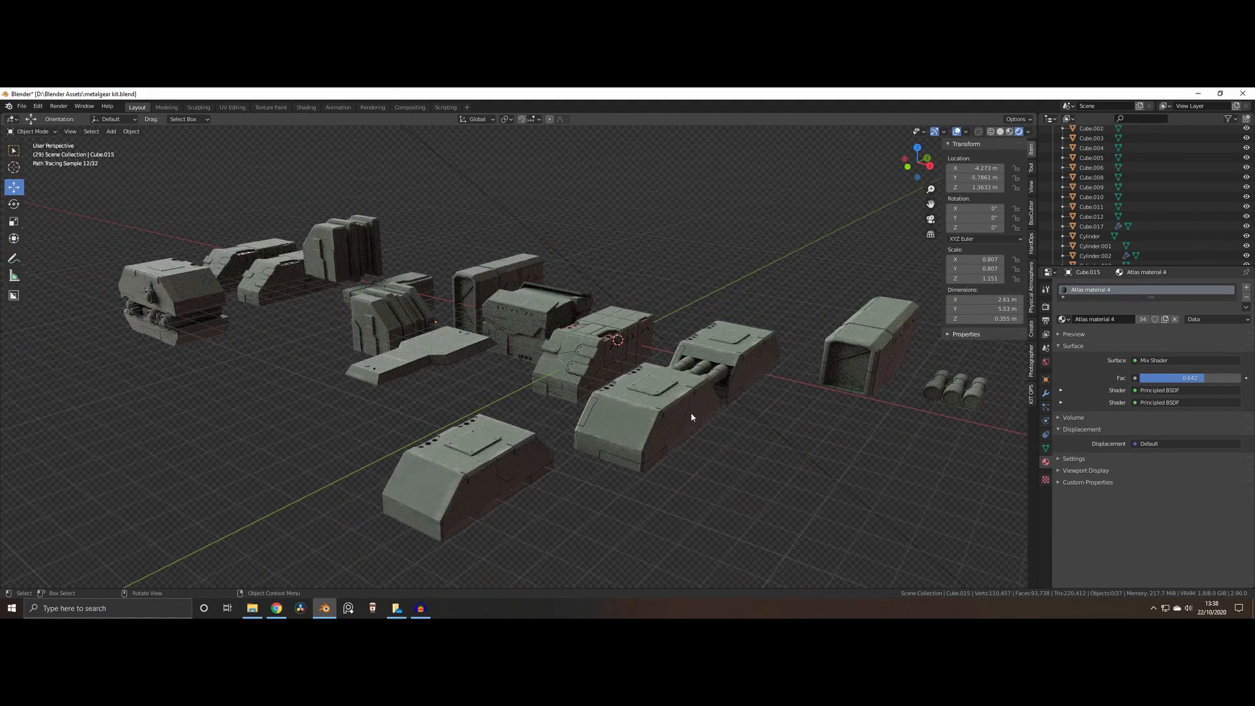
{"action": "middle_click_drag", "start_coordinate": [513, 375], "coordinate": [600, 373]}
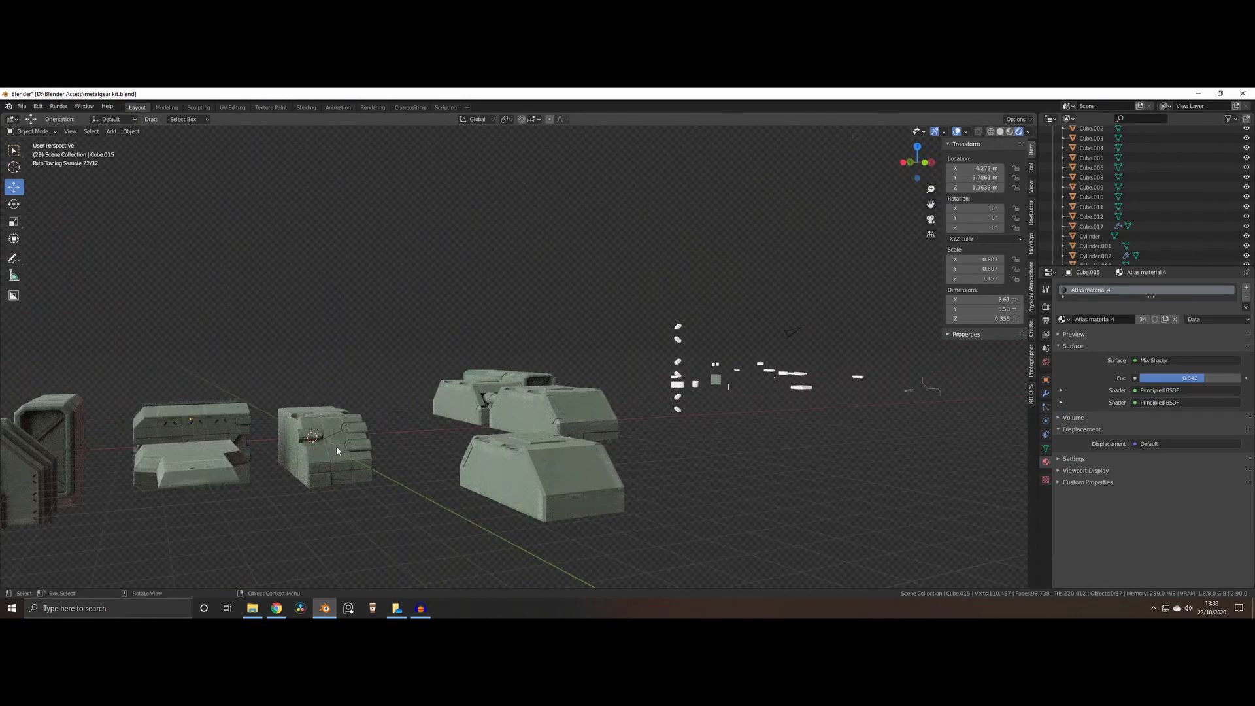
{"action": "left_click", "coordinate": [338, 450]}
{"action": "key", "text": "KP_Decimal"}
{"action": "middle_click_drag", "start_coordinate": [429, 476], "coordinate": [519, 411]}
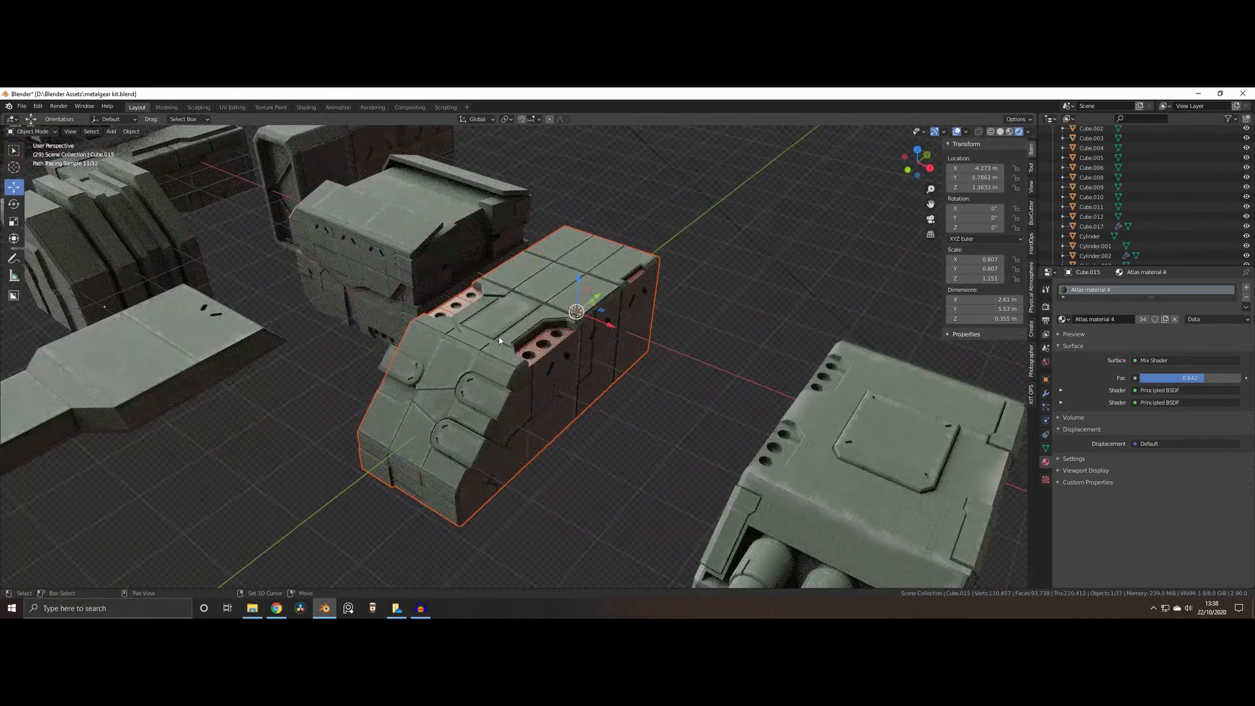
{"action": "middle_click_drag", "start_coordinate": [499, 336], "coordinate": [491, 421]}
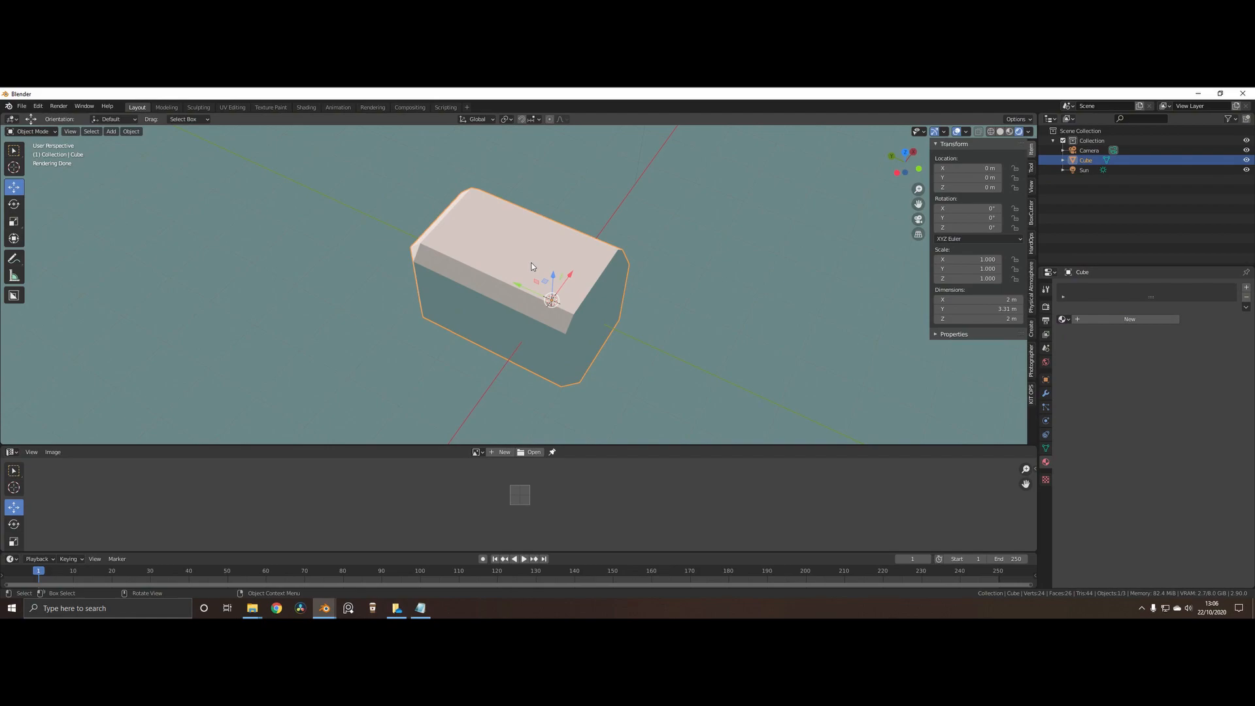
Inspect the bevelled cube from several sides and pick its large side and bevel faces in Edit Mode.
{"action": "mouse_move", "coordinate": [555, 247]}
{"action": "middle_mouse_down"}
{"action": "mouse_move", "coordinate": [711, 241]}
{"action": "mouse_move", "coordinate": [533, 240]}
{"action": "middle_mouse_up"}
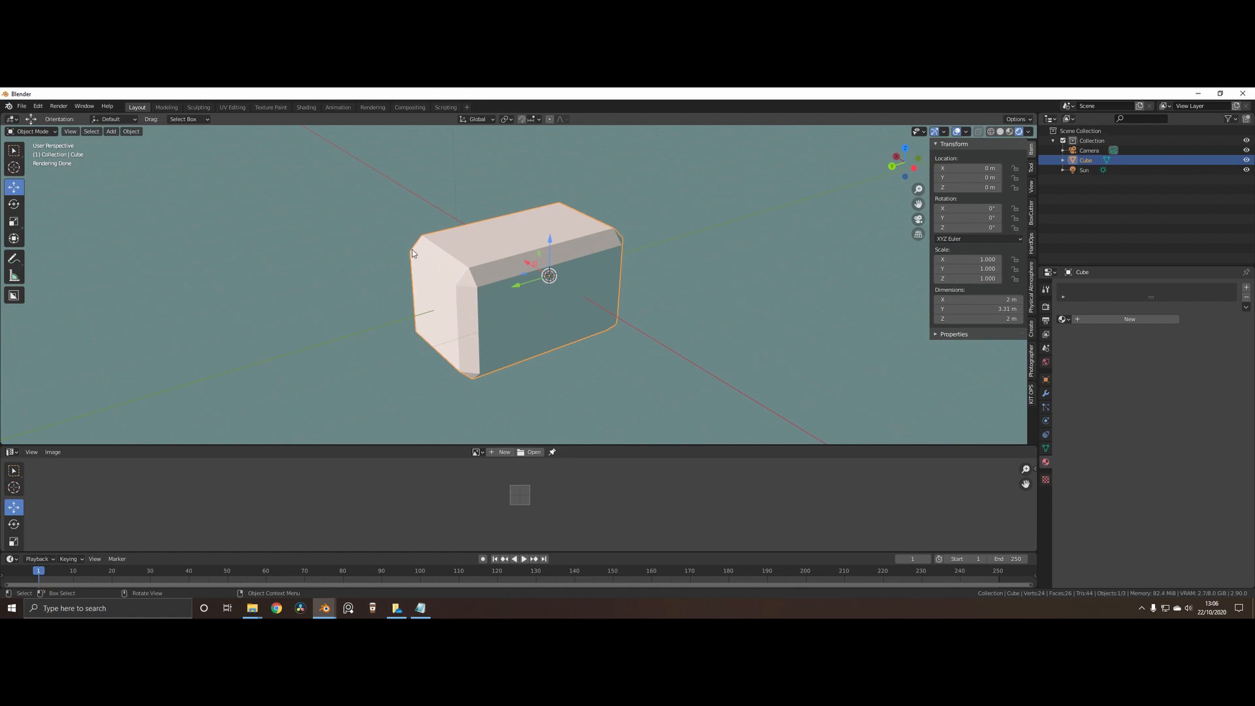
{"action": "middle_click_drag", "start_coordinate": [411, 248], "coordinate": [461, 267]}
{"action": "mouse_move", "coordinate": [548, 278]}
{"action": "middle_mouse_down"}
{"action": "mouse_move", "coordinate": [518, 196]}
{"action": "mouse_move", "coordinate": [535, 308]}
{"action": "middle_mouse_up"}
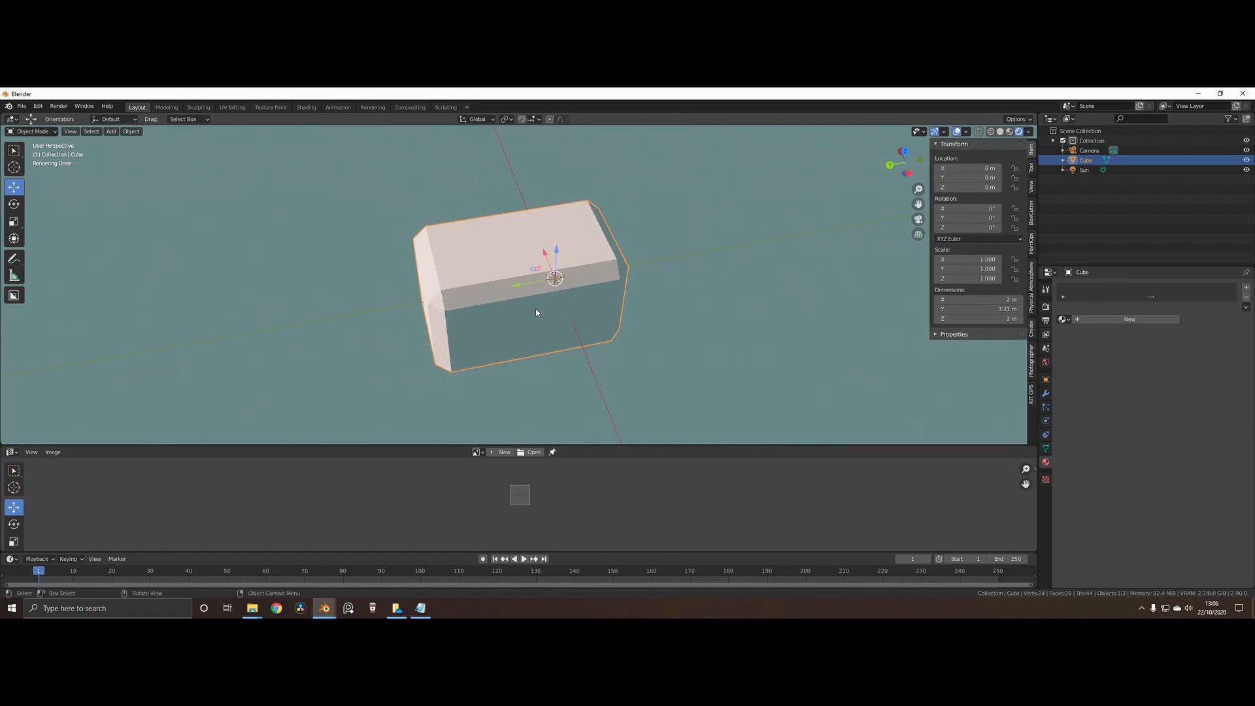
{"action": "mouse_move", "coordinate": [536, 312]}
{"action": "middle_mouse_down"}
{"action": "mouse_move", "coordinate": [549, 245]}
{"action": "mouse_move", "coordinate": [521, 281]}
{"action": "mouse_move", "coordinate": [522, 267]}
{"action": "mouse_move", "coordinate": [537, 285]}
{"action": "middle_mouse_up"}
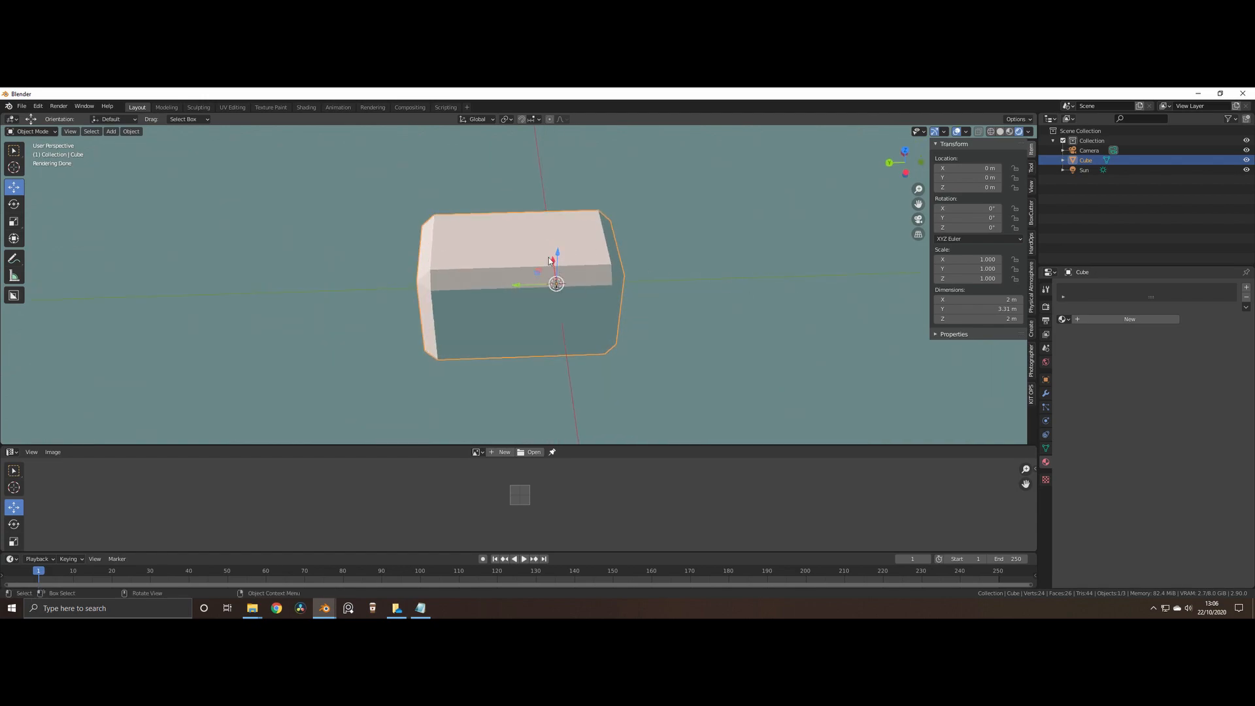
{"action": "key", "text": "Tab"}
{"action": "key", "text": "Tab"}
{"action": "key", "text": "Tab"}
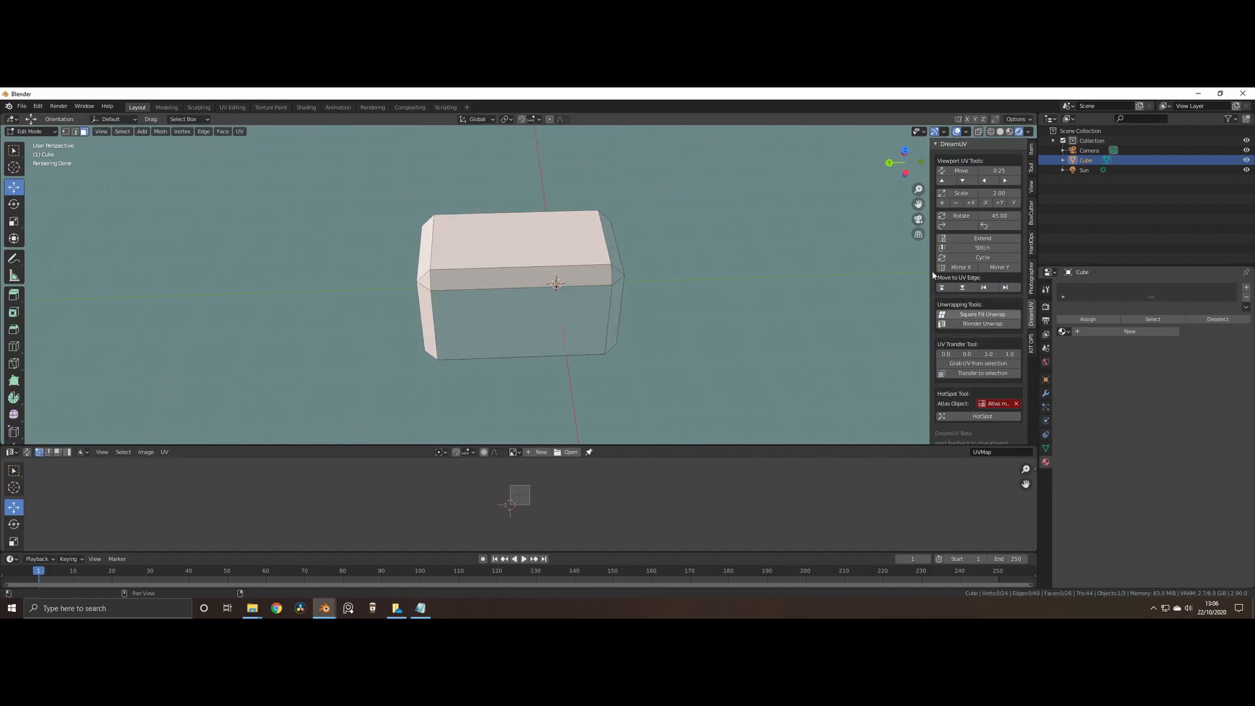
{"action": "left_click", "coordinate": [483, 293]}
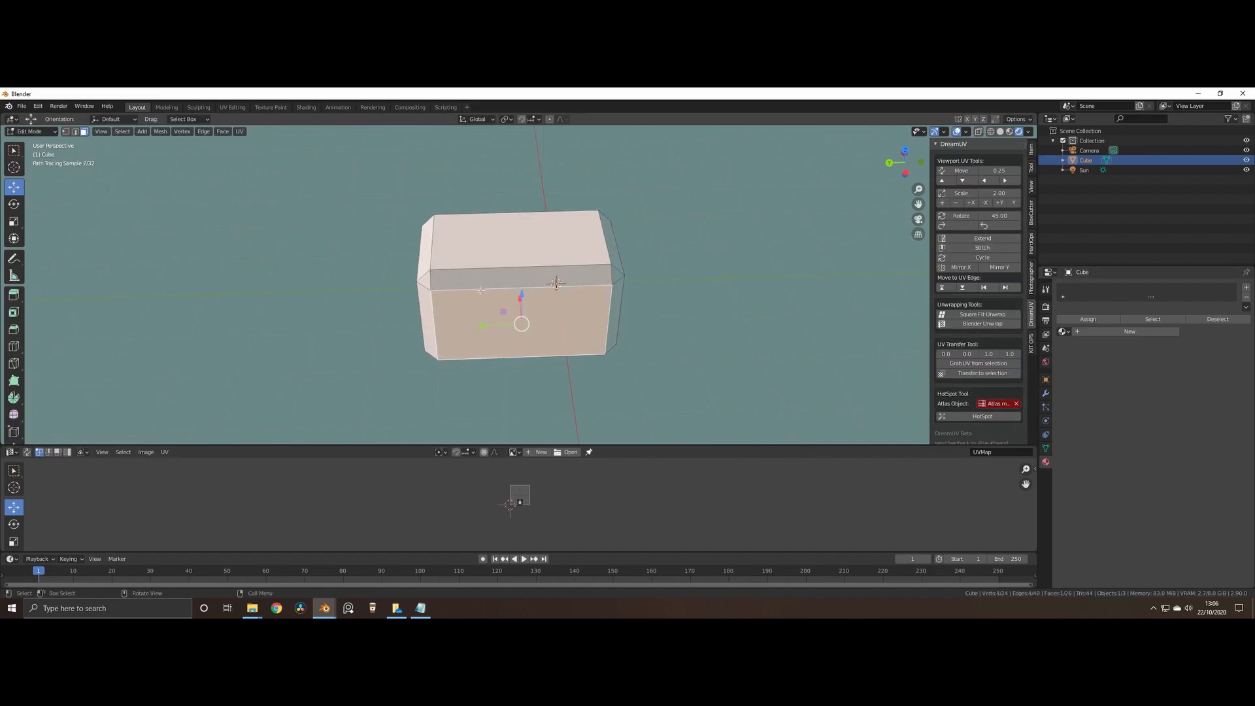
{"action": "left_click", "coordinate": [484, 258]}
{"action": "left_click", "coordinate": [568, 306]}
{"action": "left_click", "coordinate": [563, 280]}
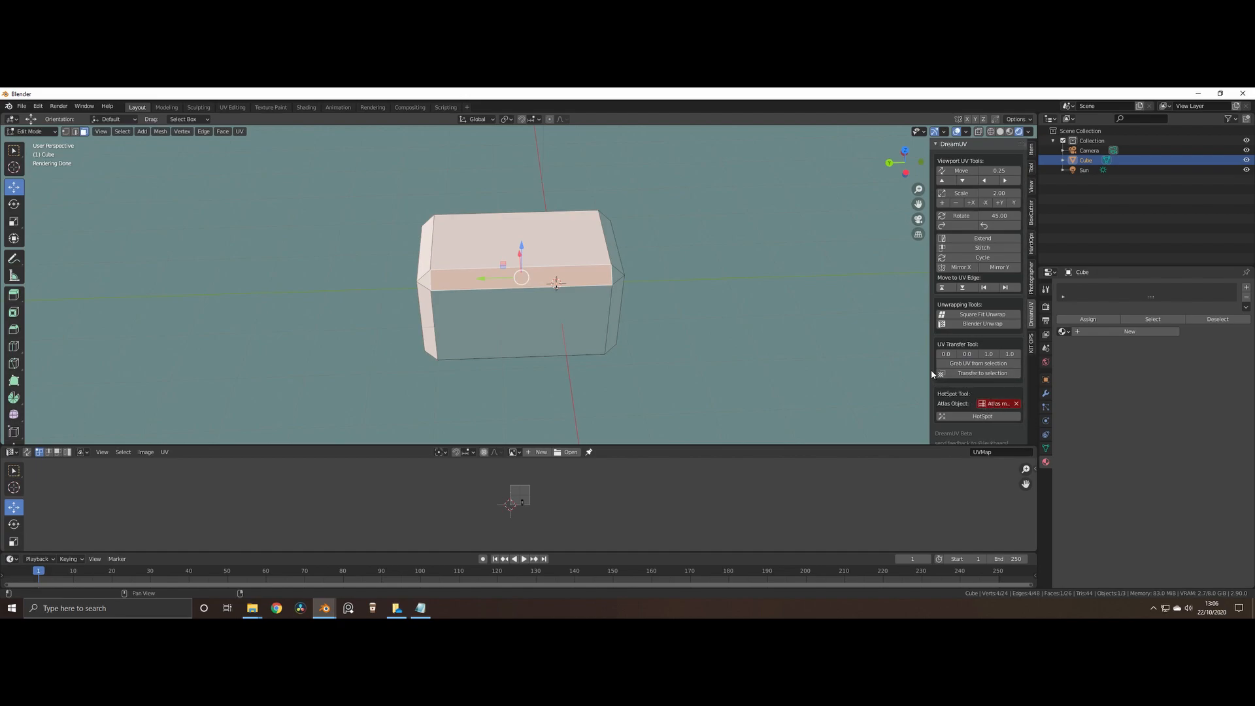
Widen the DreamUV settings, clear the HotSpot tool's Atlas Object, and deselect all of the cube's faces.
{"action": "left_click_drag", "start_coordinate": [929, 371], "coordinate": [878, 371]}
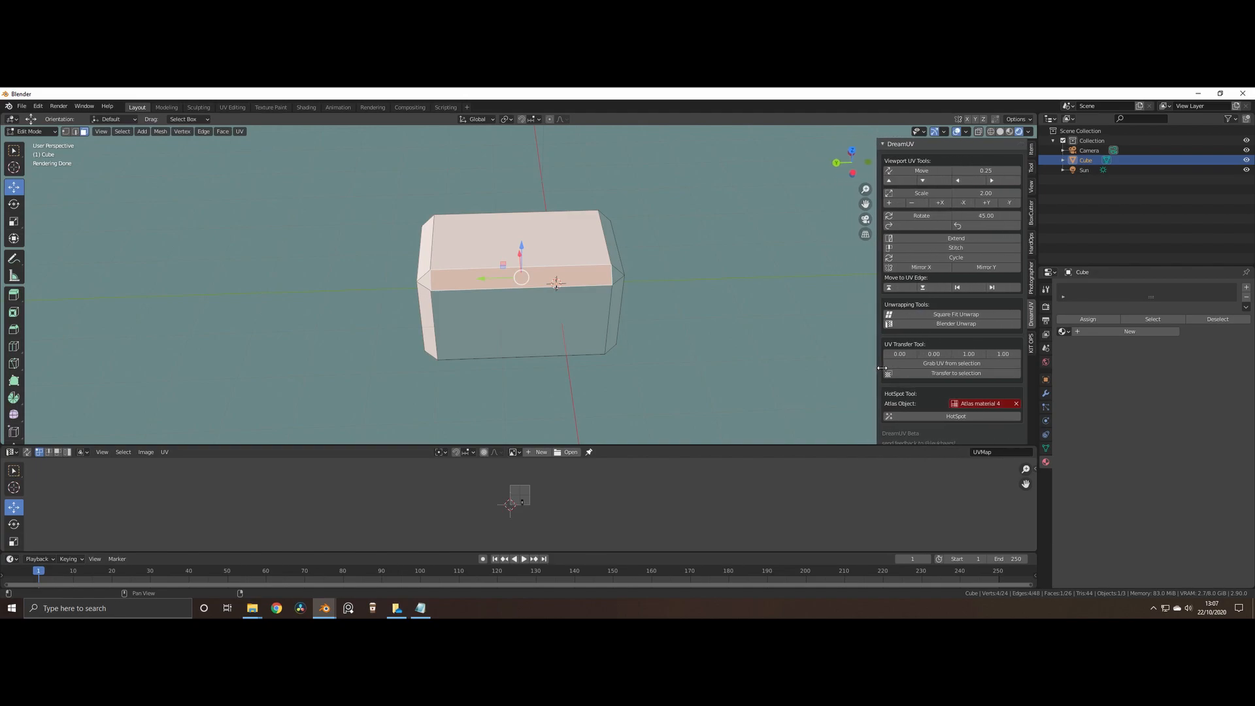
{"action": "middle_click_drag", "start_coordinate": [415, 220], "coordinate": [486, 249]}
{"action": "middle_click_drag", "start_coordinate": [344, 285], "coordinate": [449, 286]}
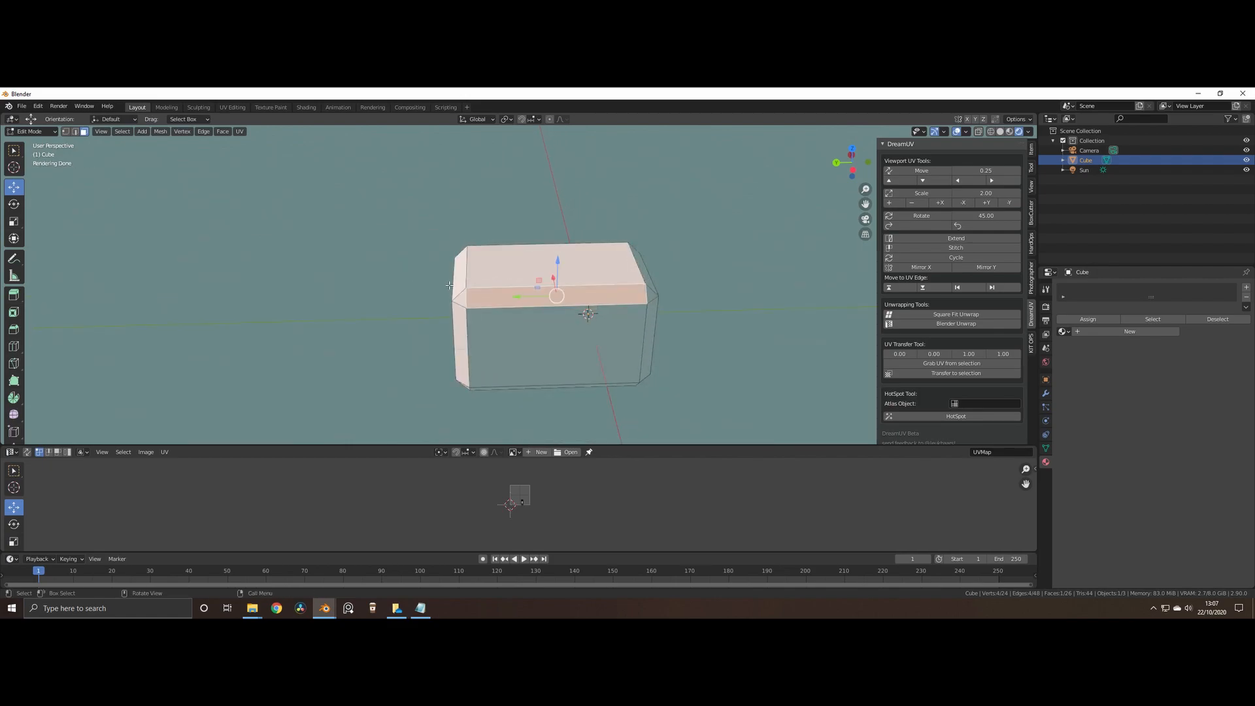
{"action": "middle_click_drag", "start_coordinate": [342, 269], "coordinate": [336, 246]}
{"action": "key", "text": "alt+a"}
Import the image Atlas material 4.png as a plane.
{"action": "key", "text": "shift+a"}
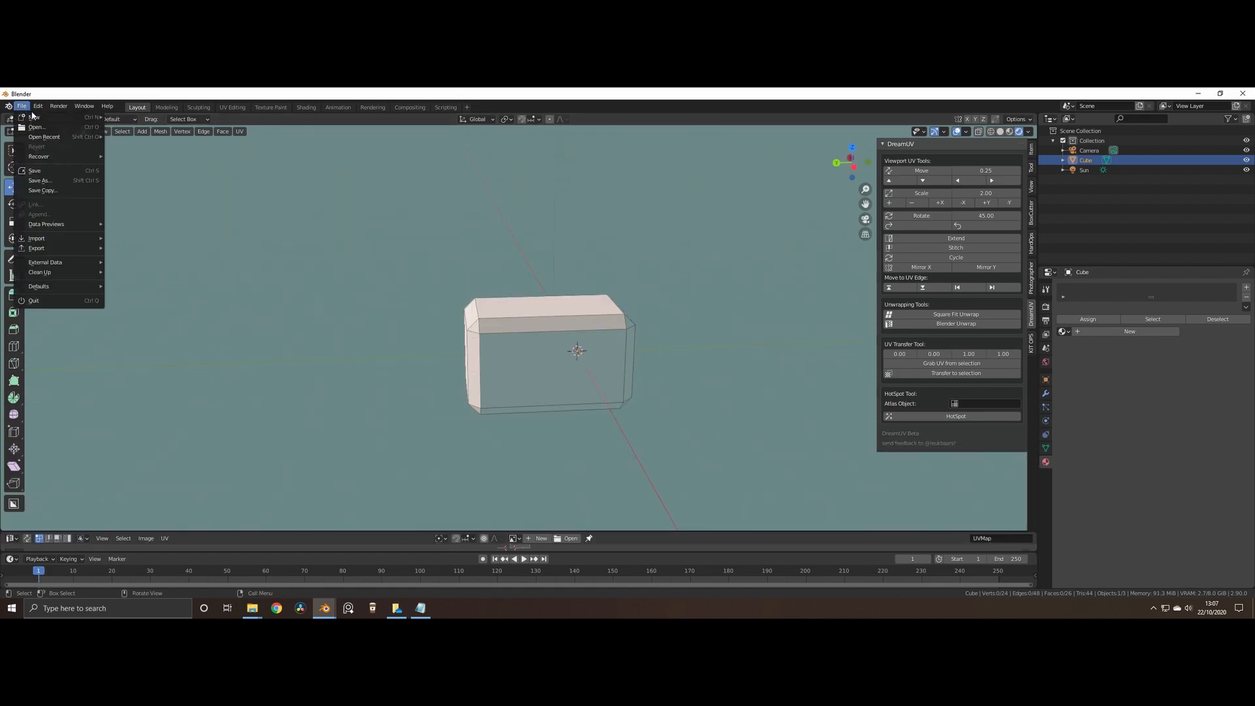
{"action": "mouse_move", "coordinate": [60, 240]}
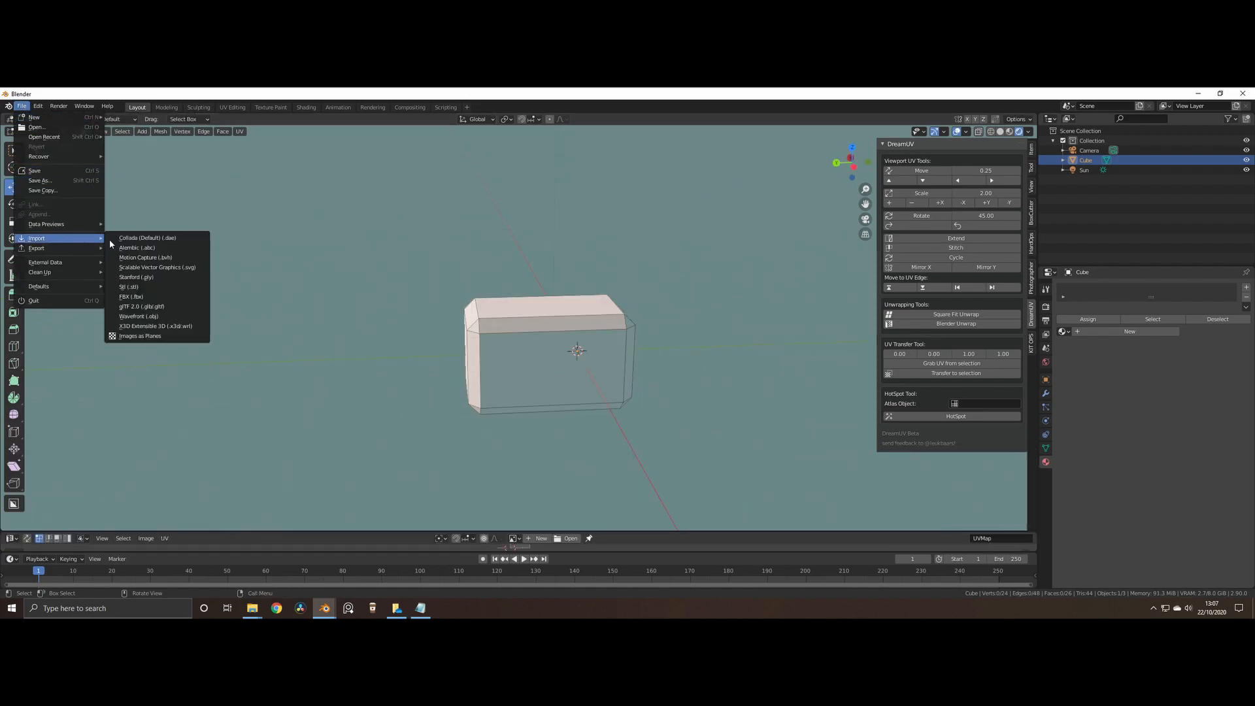
{"action": "left_click", "coordinate": [172, 340]}
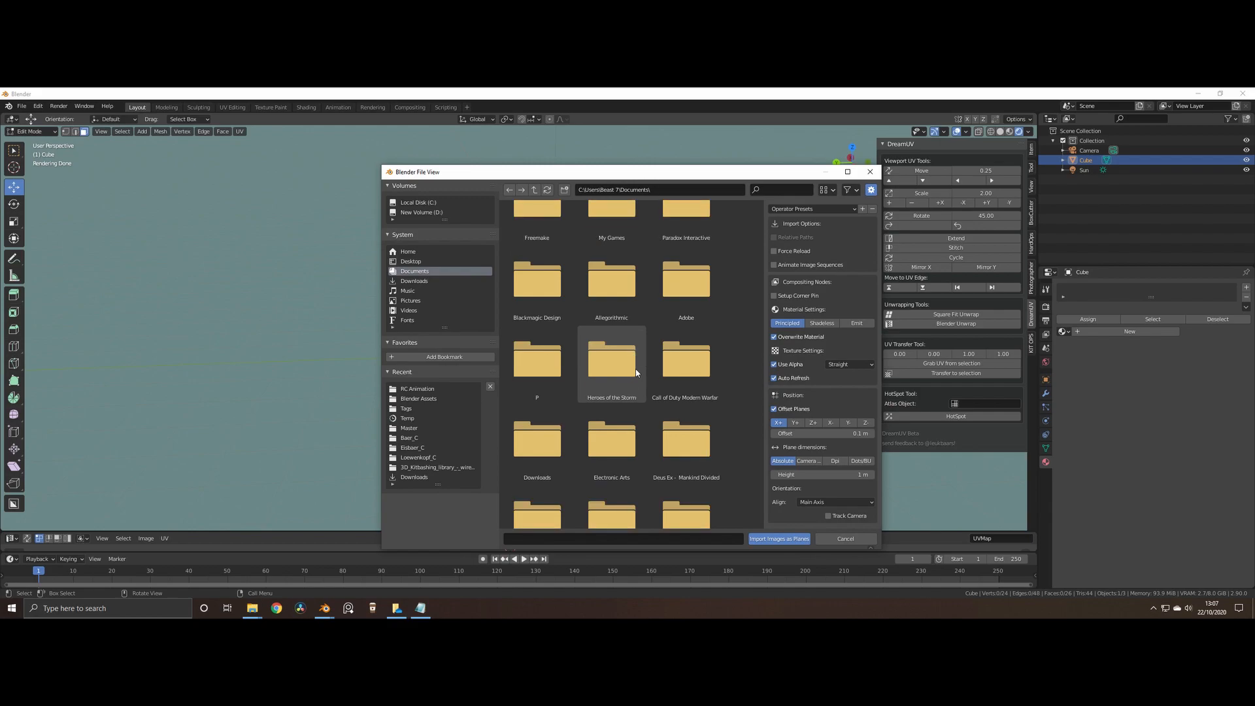
{"action": "left_click", "coordinate": [449, 389]}
{"action": "scroll", "coordinate": [719, 403], "scroll_direction": "down", "scroll_amount": 1}
{"action": "left_click", "coordinate": [699, 398]}
{"action": "left_click", "coordinate": [779, 538]}
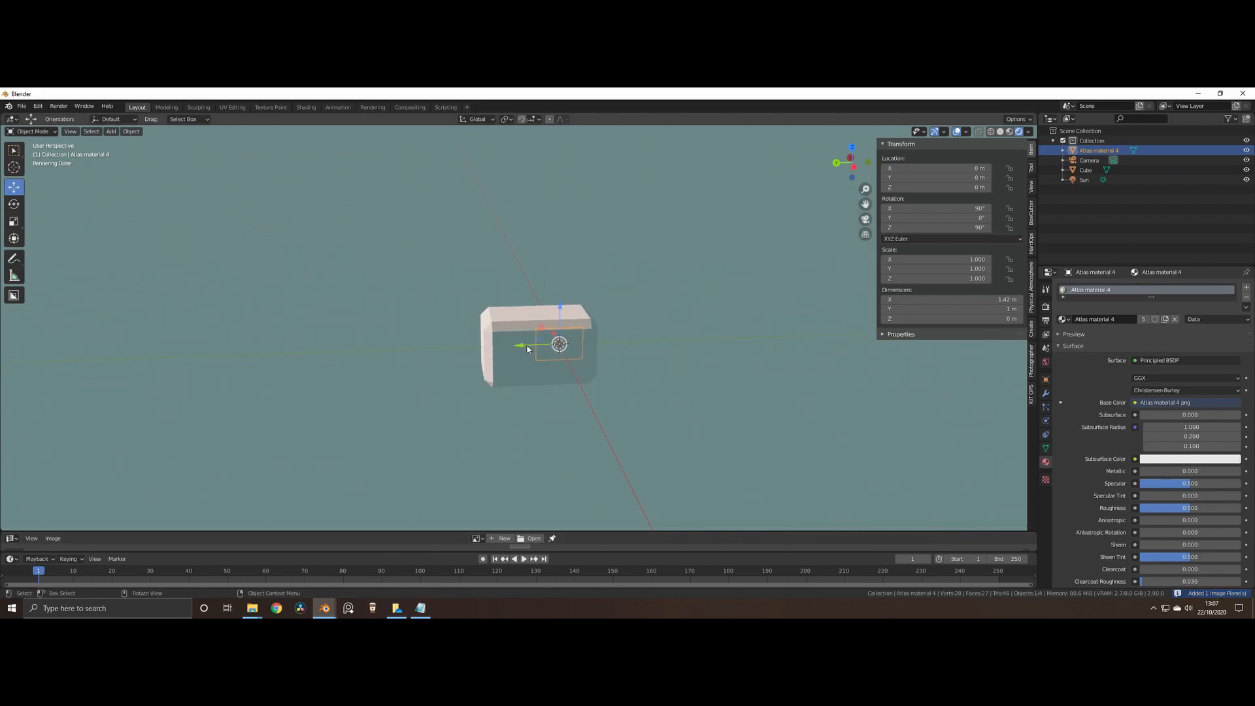
Scale the imported atlas plane to about 3.28 and place it beside the cube at about X 3.05 m, Y 6.02 m.
{"action": "left_click_drag", "start_coordinate": [529, 350], "coordinate": [387, 353]}
{"action": "key", "text": "s"}
{"action": "left_click", "coordinate": [436, 375]}
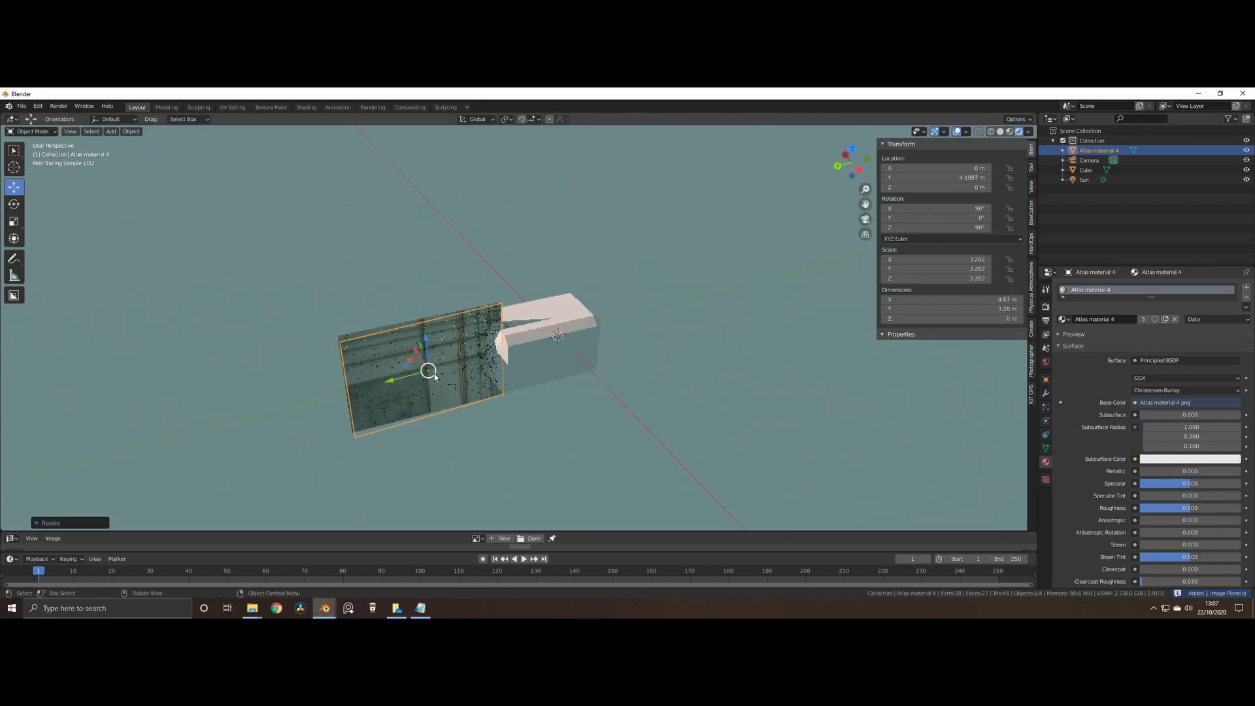
{"action": "key", "text": "g"}
{"action": "key", "text": "x"}
{"action": "left_click", "coordinate": [453, 316]}
{"action": "left_click_drag", "start_coordinate": [370, 320], "coordinate": [313, 326]}
In Edit Mode, cut vertical edge loops on the atlas plane along the centre seam and the seam beside the red stripes.
{"action": "key", "text": "Tab"}
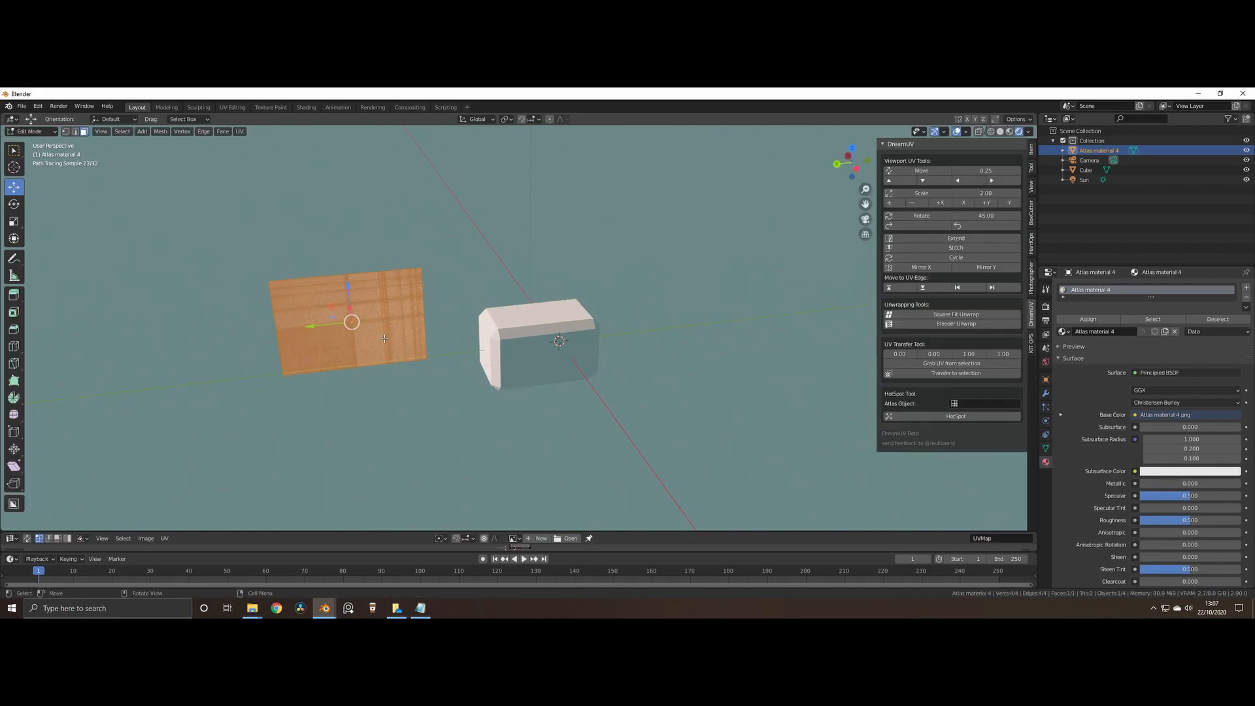
{"action": "key", "text": "KP_Decimal"}
{"action": "key", "text": "Tab"}
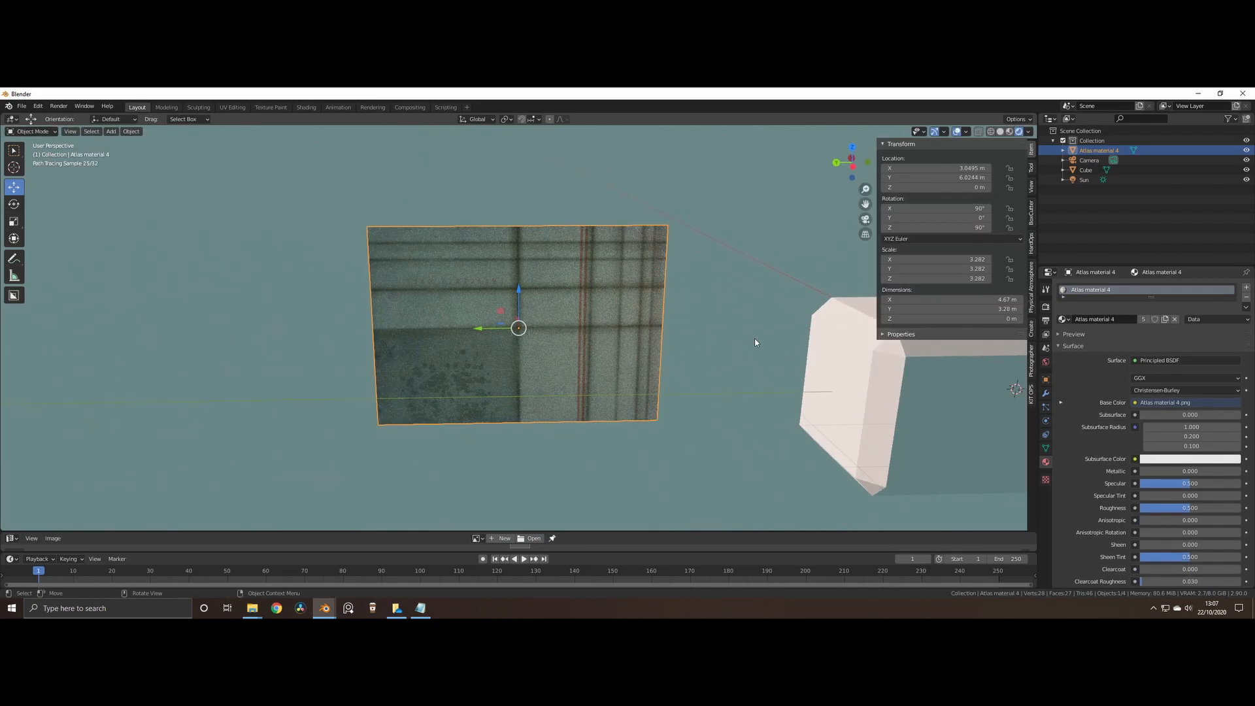
{"action": "key", "text": "Tab"}
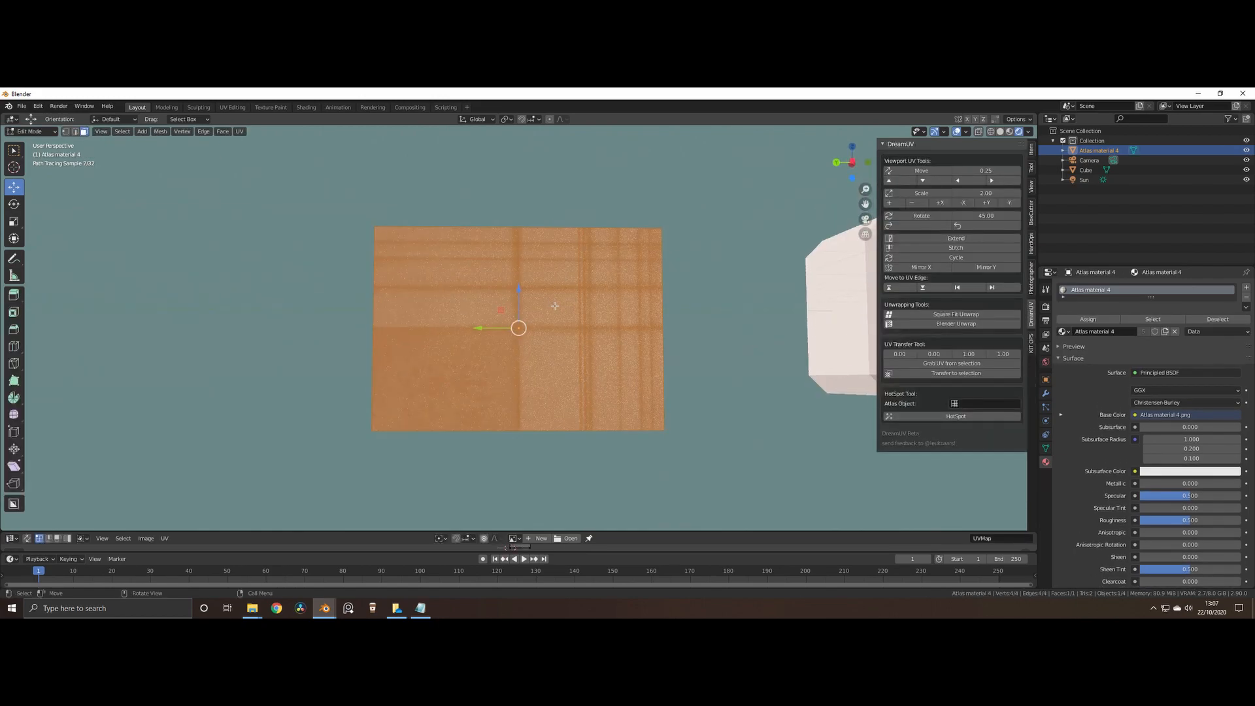
{"action": "key", "text": "KP_3"}
{"action": "scroll", "coordinate": [557, 310], "scroll_direction": "up", "scroll_amount": 2}
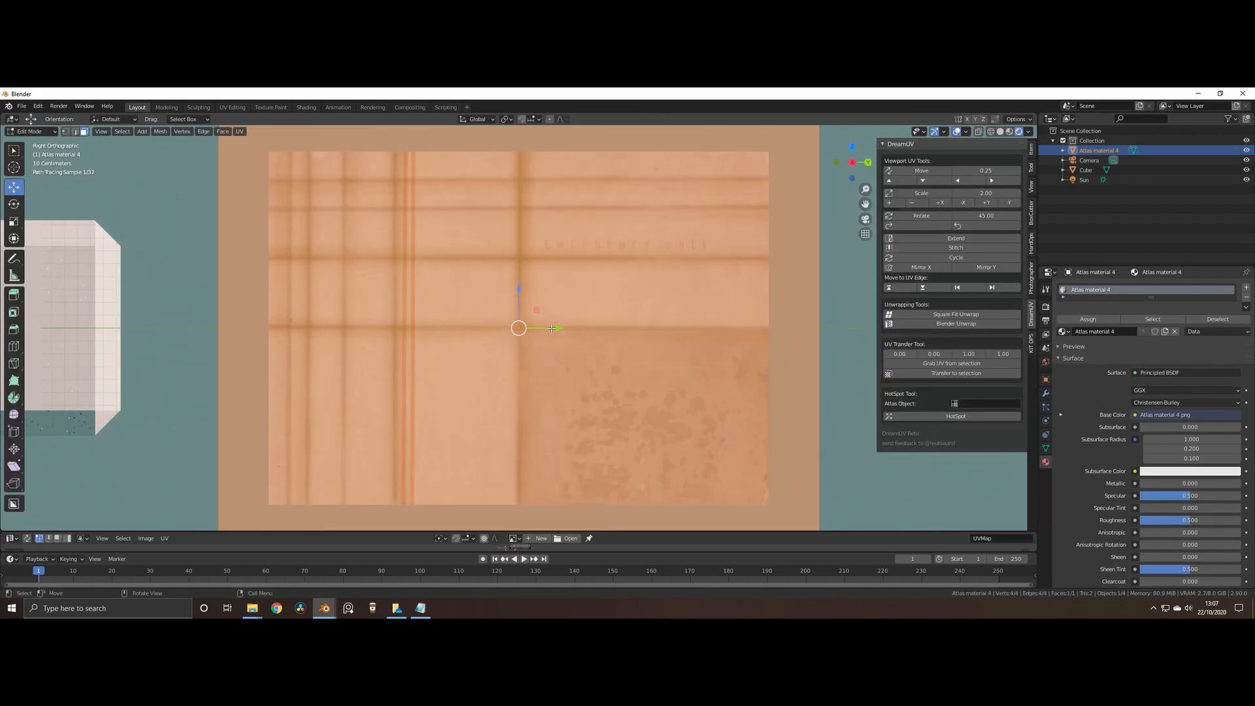
{"action": "key", "text": "ctrl+r"}
{"action": "left_click", "coordinate": [530, 191]}
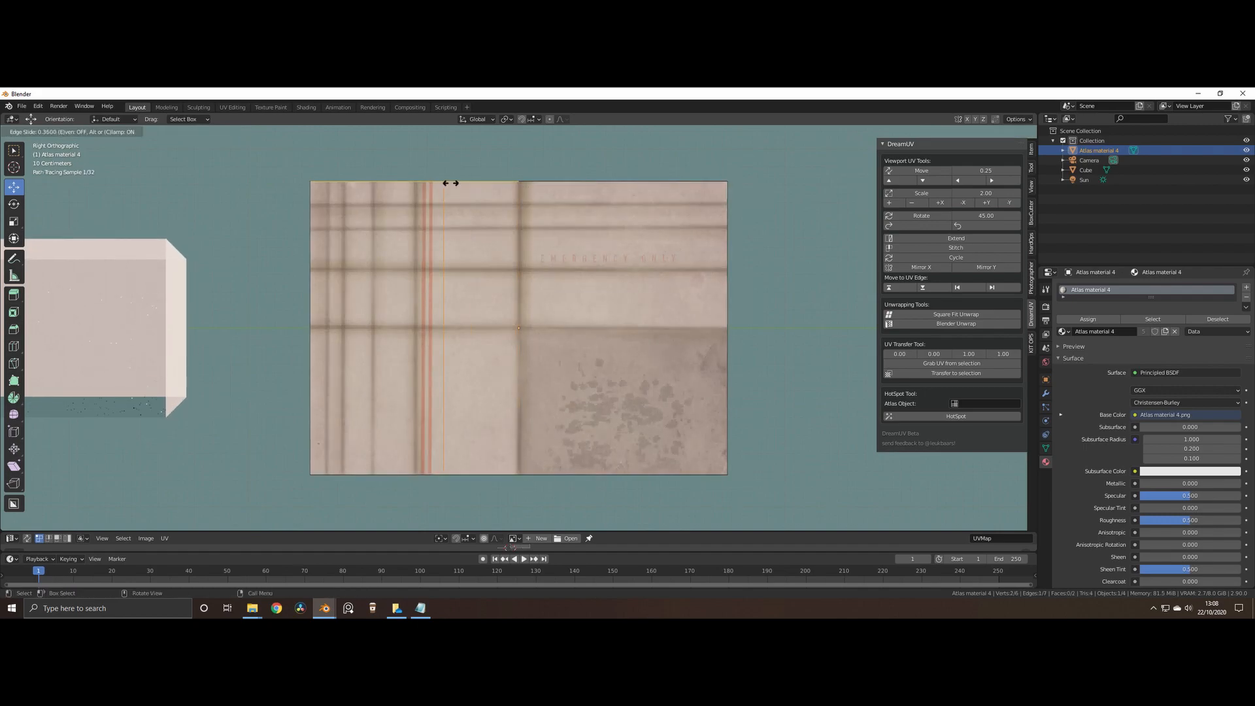
{"action": "left_click", "coordinate": [423, 186]}
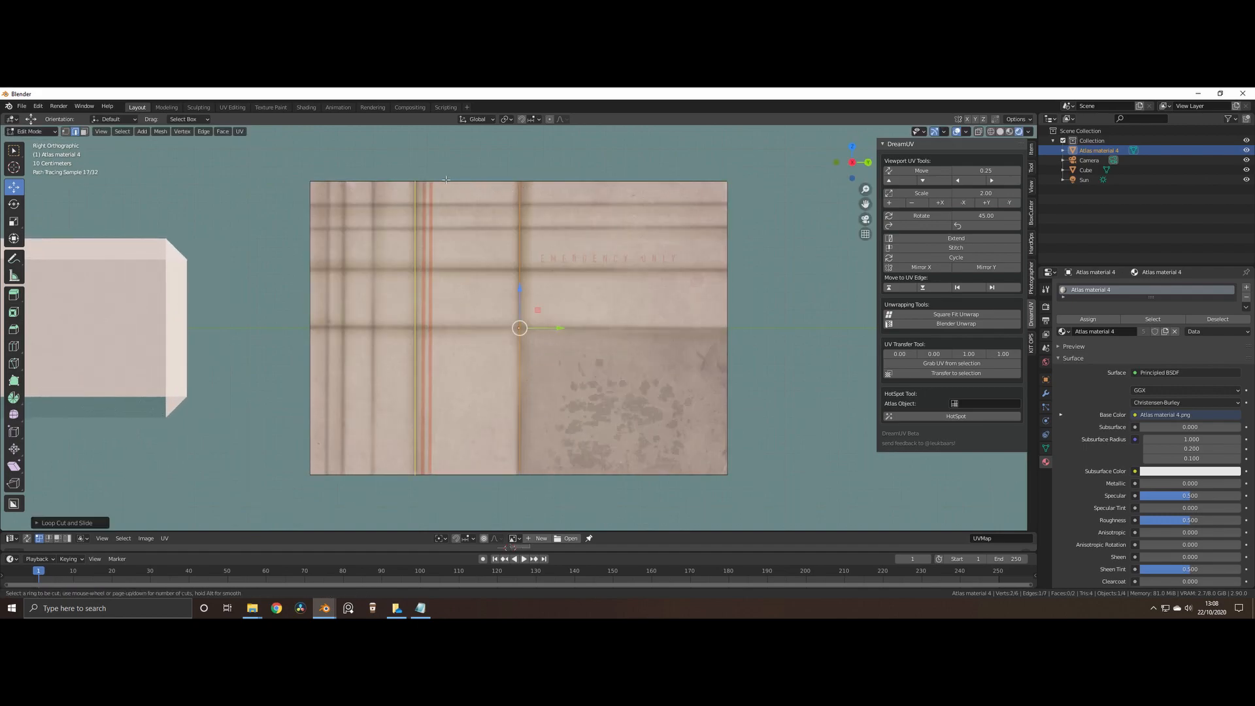
Add vertical loop cuts along the remaining narrow panel seams between the red stripes and the atlas plane's near edge.
{"action": "key", "text": "ctrl+r"}
{"action": "left_click", "coordinate": [380, 190]}
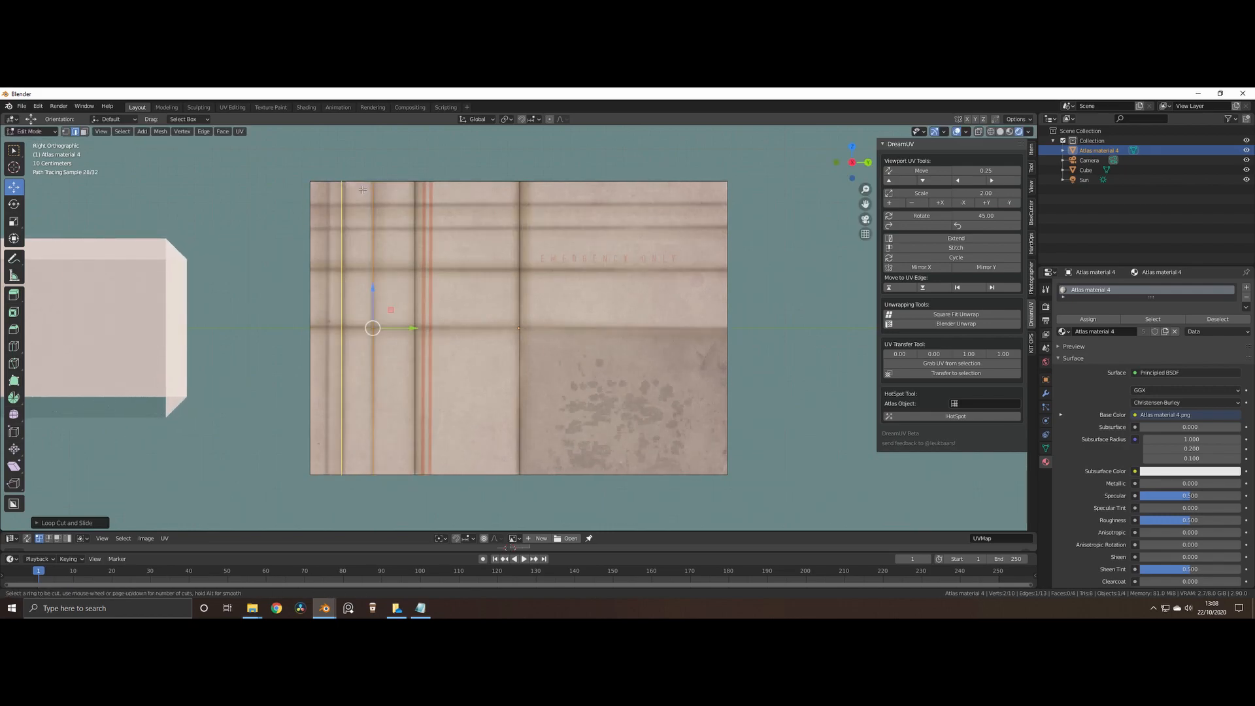
{"action": "left_click", "coordinate": [360, 186]}
{"action": "key", "text": "ctrl+r"}
{"action": "left_click", "coordinate": [341, 184]}
{"action": "left_click", "coordinate": [341, 183]}
Add four horizontal loop cuts on the atlas plane, aligned with the image's horizontal panel seams.
{"action": "key", "text": "ctrl+r"}
{"action": "left_click", "coordinate": [366, 304]}
{"action": "left_click", "coordinate": [356, 291]}
{"action": "key", "text": "ctrl+r"}
{"action": "left_click", "coordinate": [350, 282]}
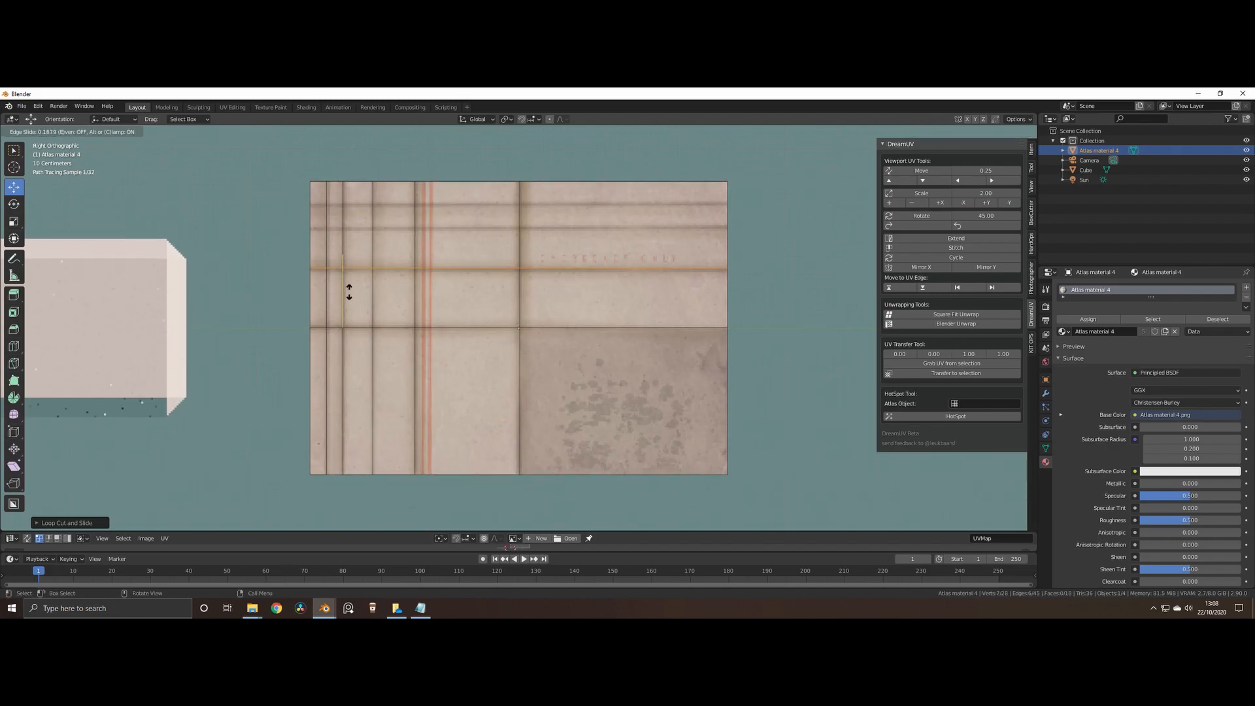
{"action": "left_click", "coordinate": [344, 288]}
{"action": "key", "text": "ctrl+r"}
{"action": "left_click", "coordinate": [337, 241]}
{"action": "left_click", "coordinate": [330, 238]}
{"action": "key", "text": "ctrl+r"}
{"action": "left_click", "coordinate": [323, 206]}
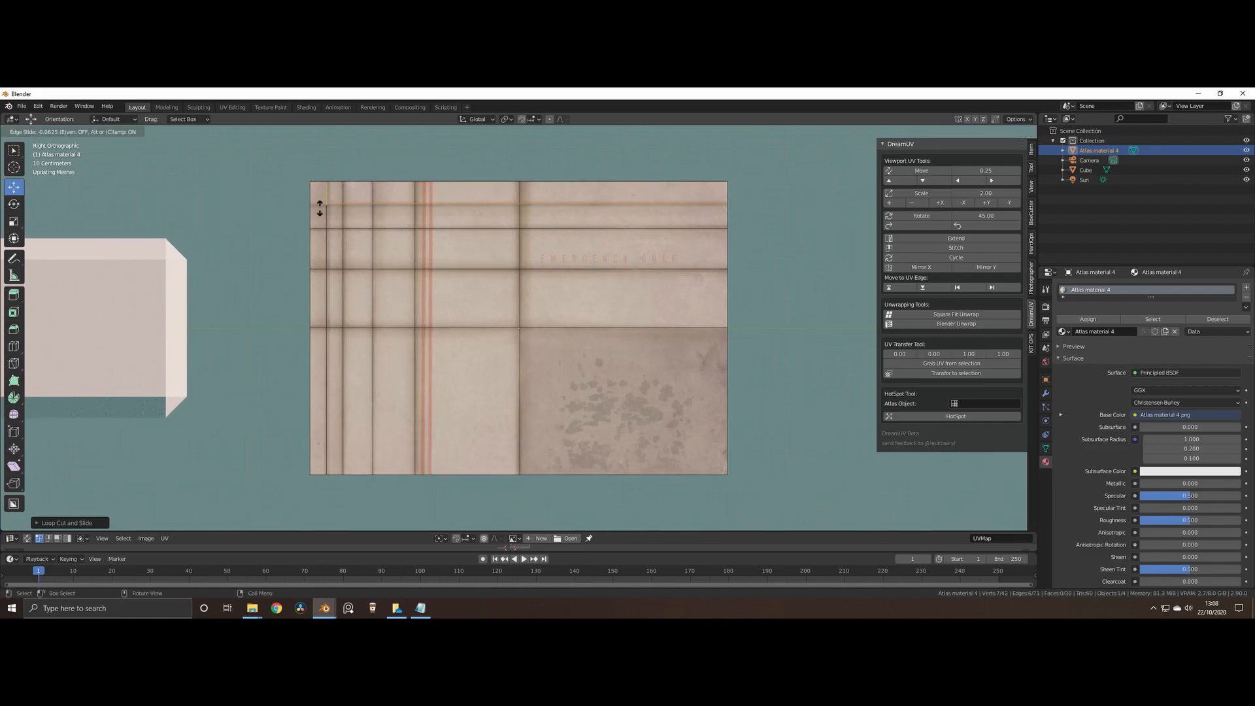
{"action": "left_click", "coordinate": [320, 209]}
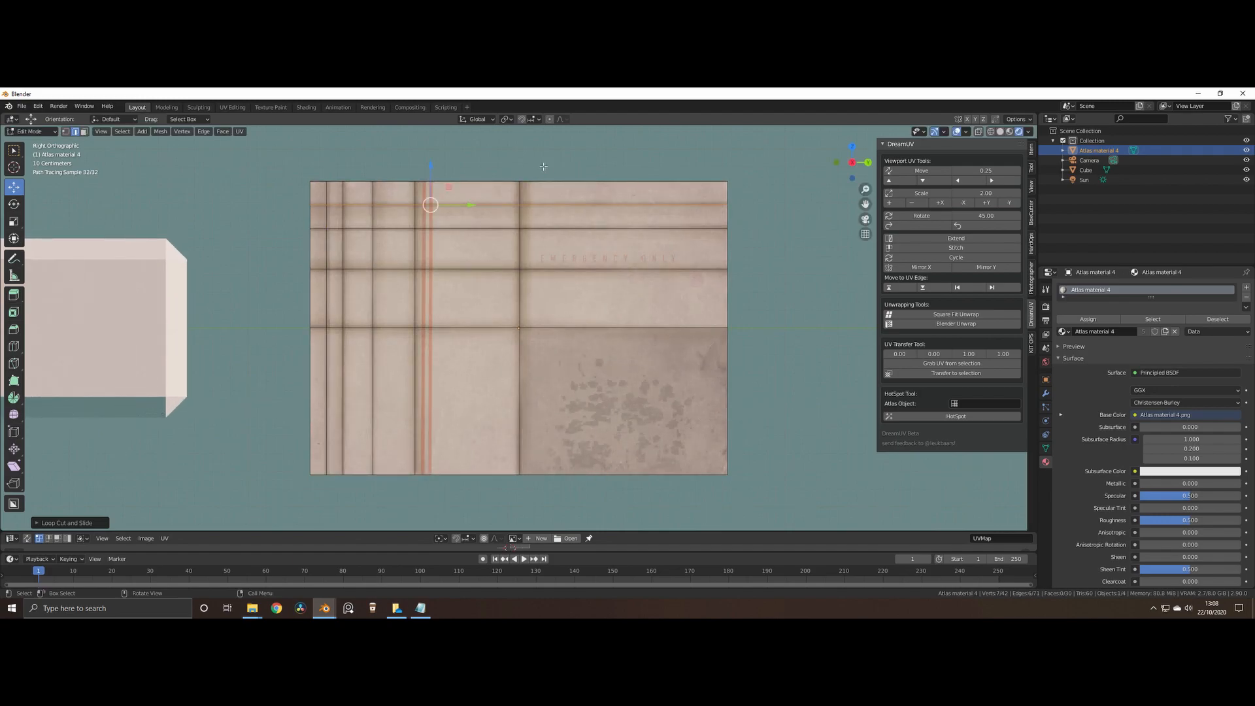
Return to Object Mode and assign the existing Atlas material 4 to the bevelled cube.
{"action": "middle_click_drag", "start_coordinate": [657, 259], "coordinate": [527, 279]}
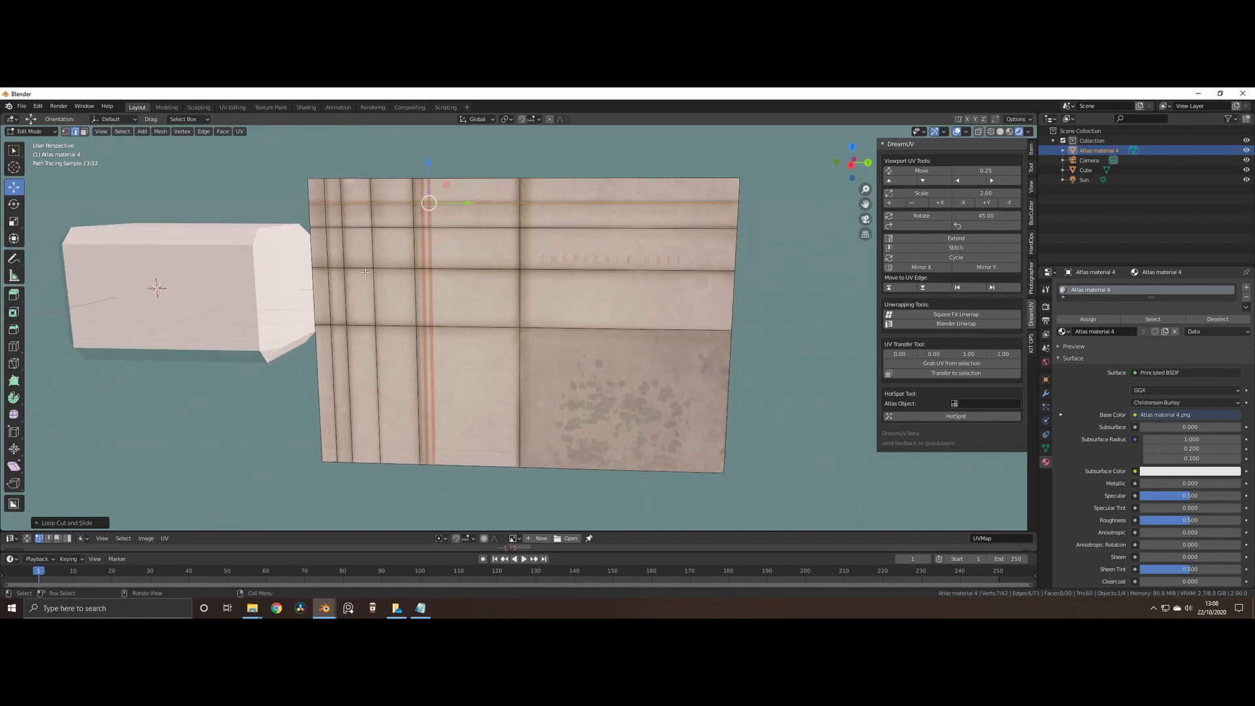
{"action": "key", "text": "Tab"}
{"action": "left_click", "coordinate": [222, 261]}
{"action": "key", "text": "KP_Decimal"}
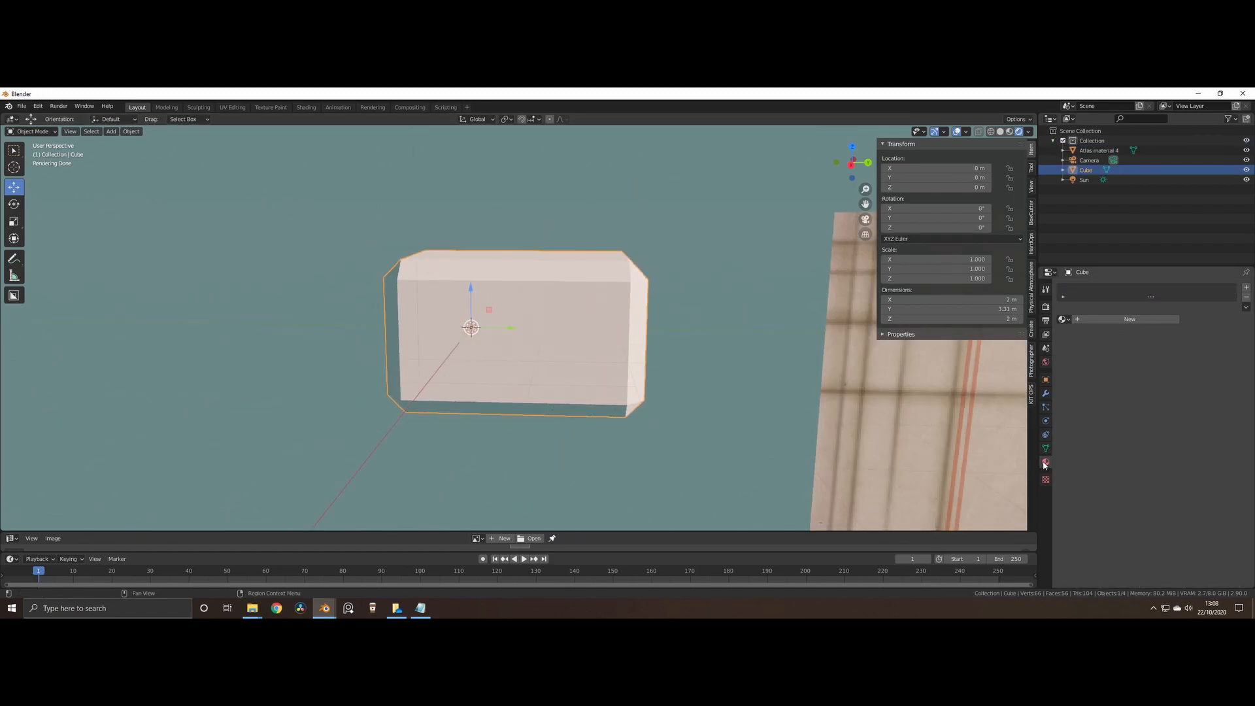
{"action": "left_click", "coordinate": [1062, 319]}
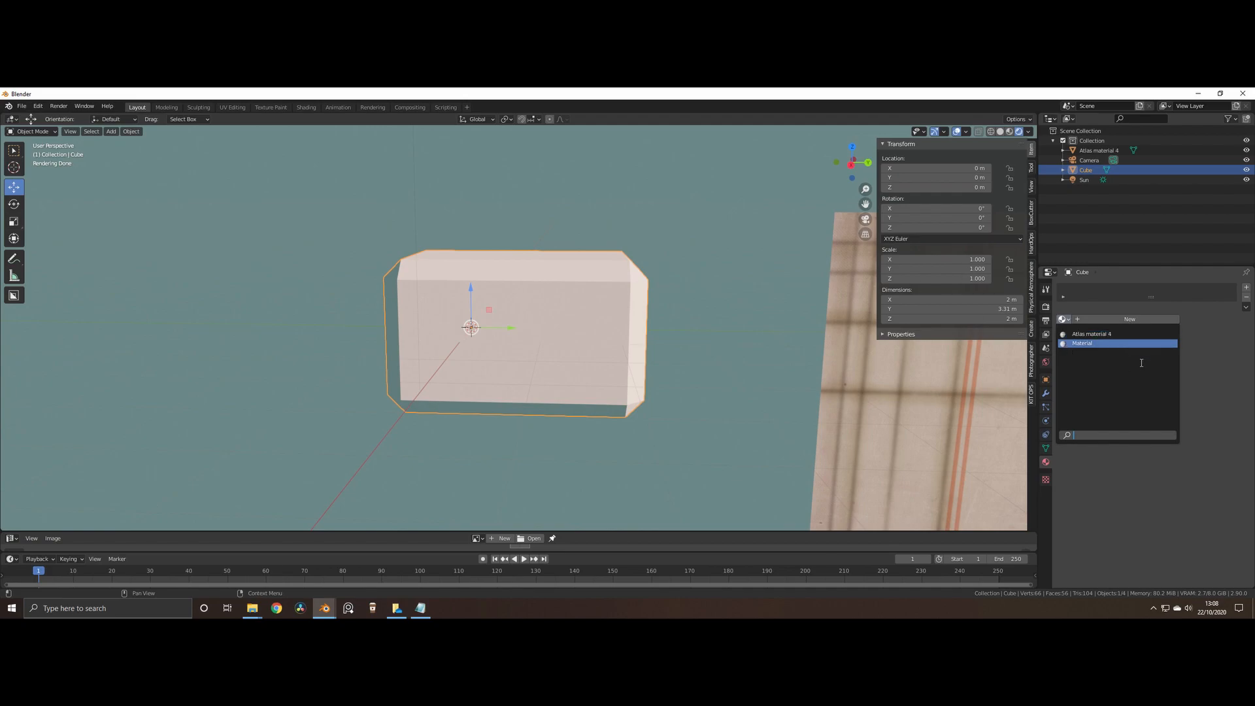
{"action": "left_click", "coordinate": [1092, 334]}
Enlarge the UV editor, display Atlas material 4.png in it, and put the cube in Edit Mode with face selection.
{"action": "middle_click_drag", "start_coordinate": [783, 296], "coordinate": [646, 316]}
{"action": "middle_click_drag", "start_coordinate": [535, 330], "coordinate": [583, 349], "text": "shift"}
{"action": "left_click_drag", "start_coordinate": [551, 533], "coordinate": [552, 413]}
{"action": "key", "text": "Tab"}
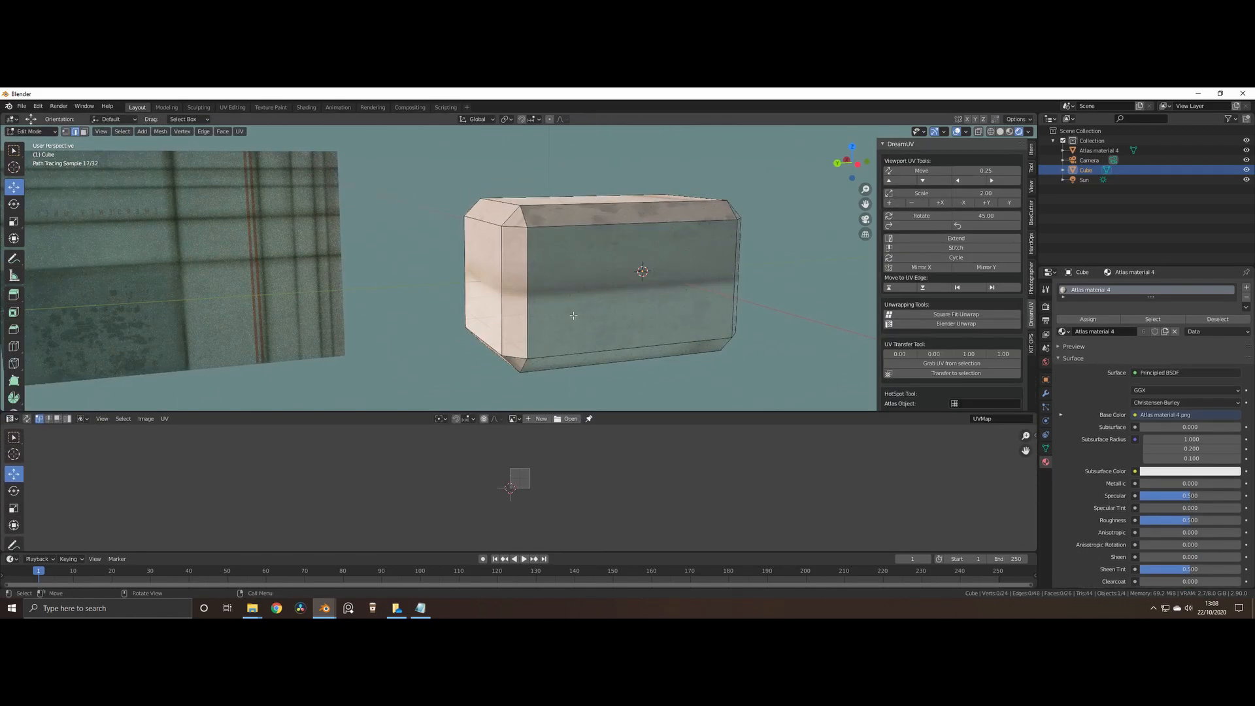
{"action": "scroll", "coordinate": [583, 292], "scroll_direction": "up", "scroll_amount": 3}
{"action": "scroll", "coordinate": [578, 327], "scroll_direction": "down", "scroll_amount": 2}
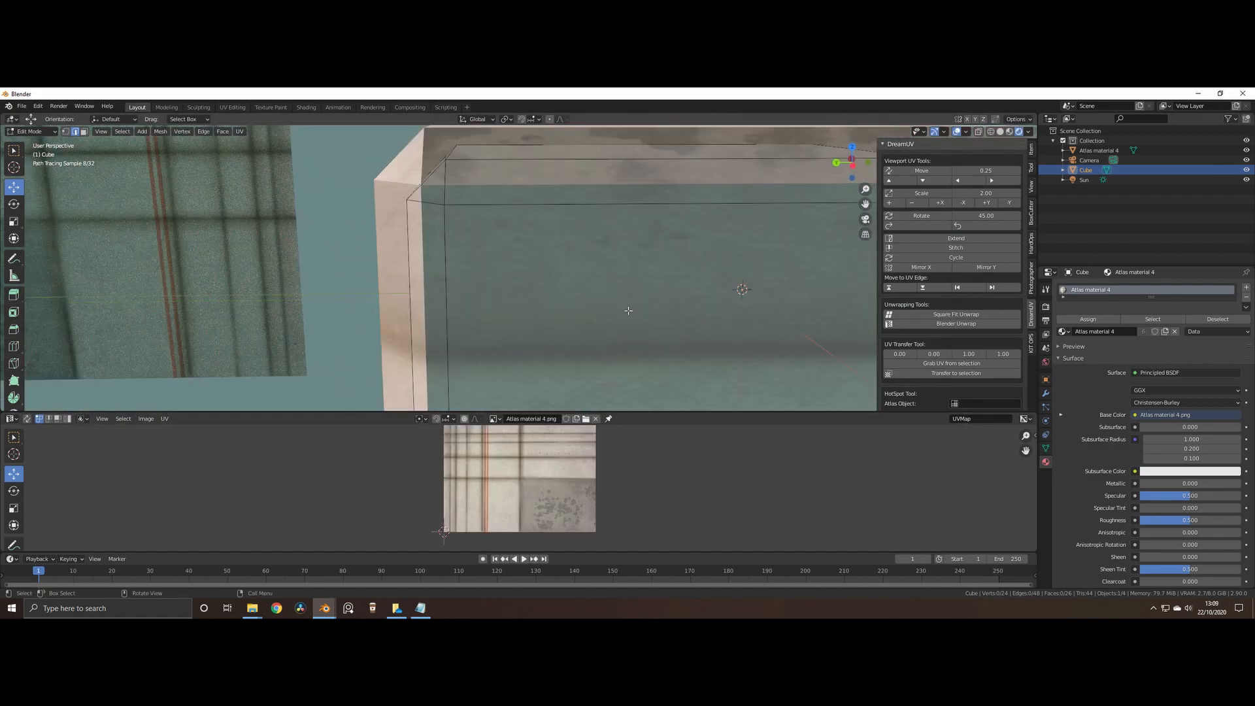
{"action": "scroll", "coordinate": [628, 311], "scroll_direction": "down", "scroll_amount": 6}
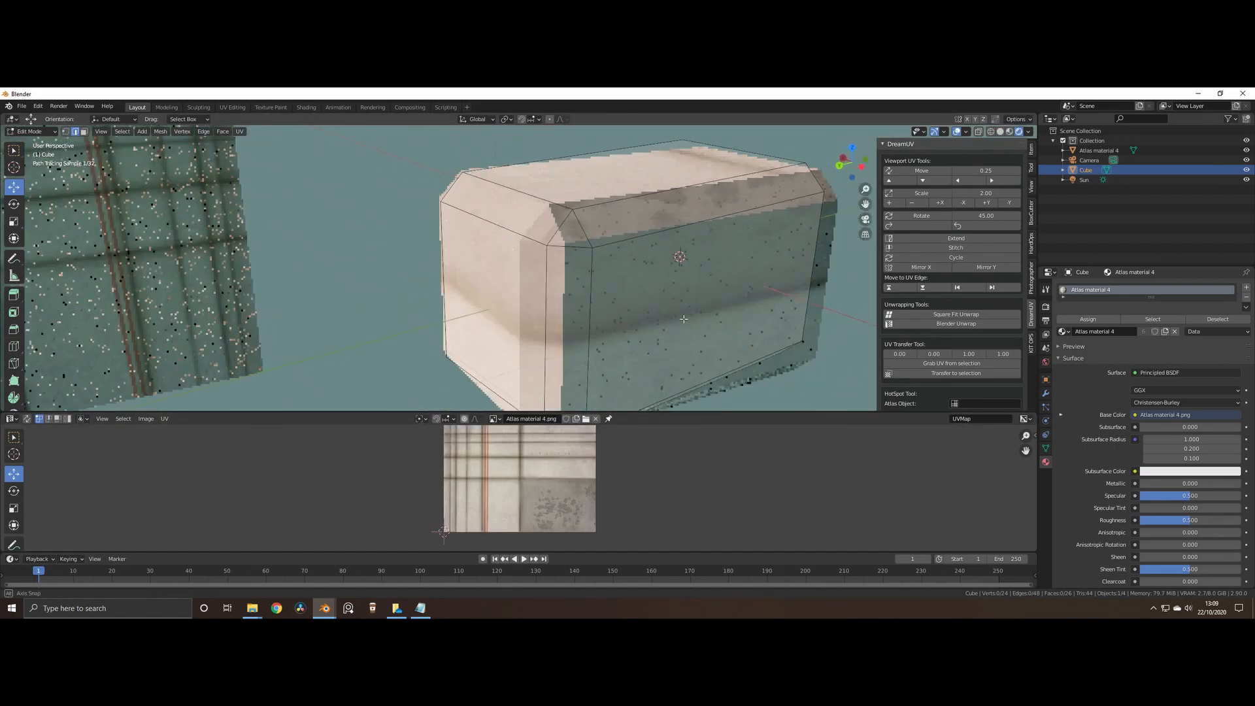
{"action": "key", "text": "3"}
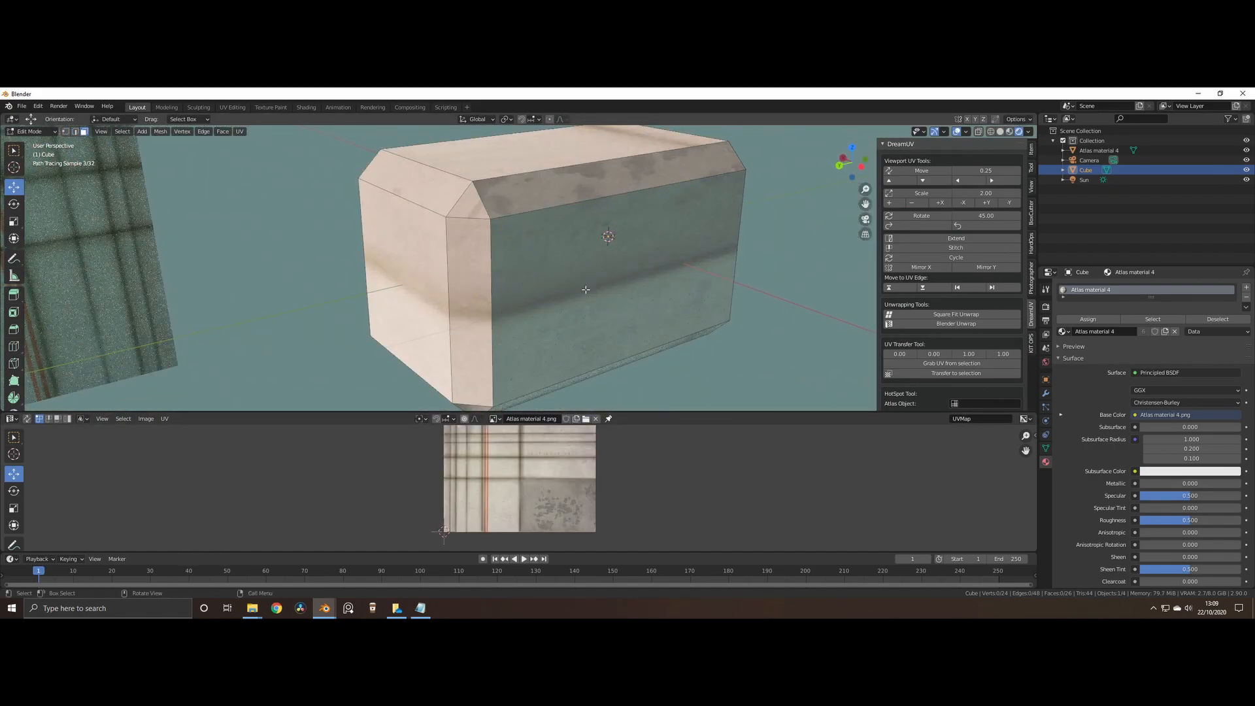
Set the HotSpot tool's atlas object to Atlas material 4, leaving no faces of the cube selected.
{"action": "left_click", "coordinate": [586, 290]}
{"action": "middle_click_drag", "start_coordinate": [586, 289], "coordinate": [647, 367]}
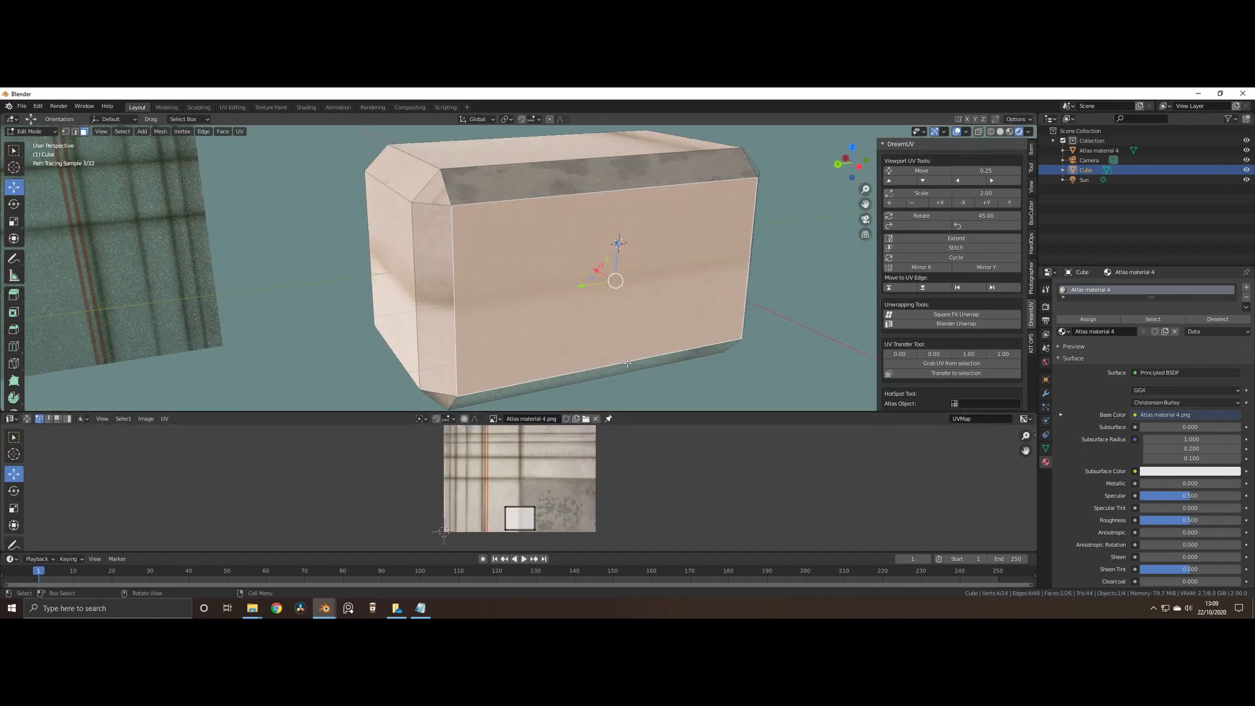
{"action": "scroll", "coordinate": [939, 390], "scroll_direction": "down", "scroll_amount": 2}
{"action": "left_click", "coordinate": [967, 366]}
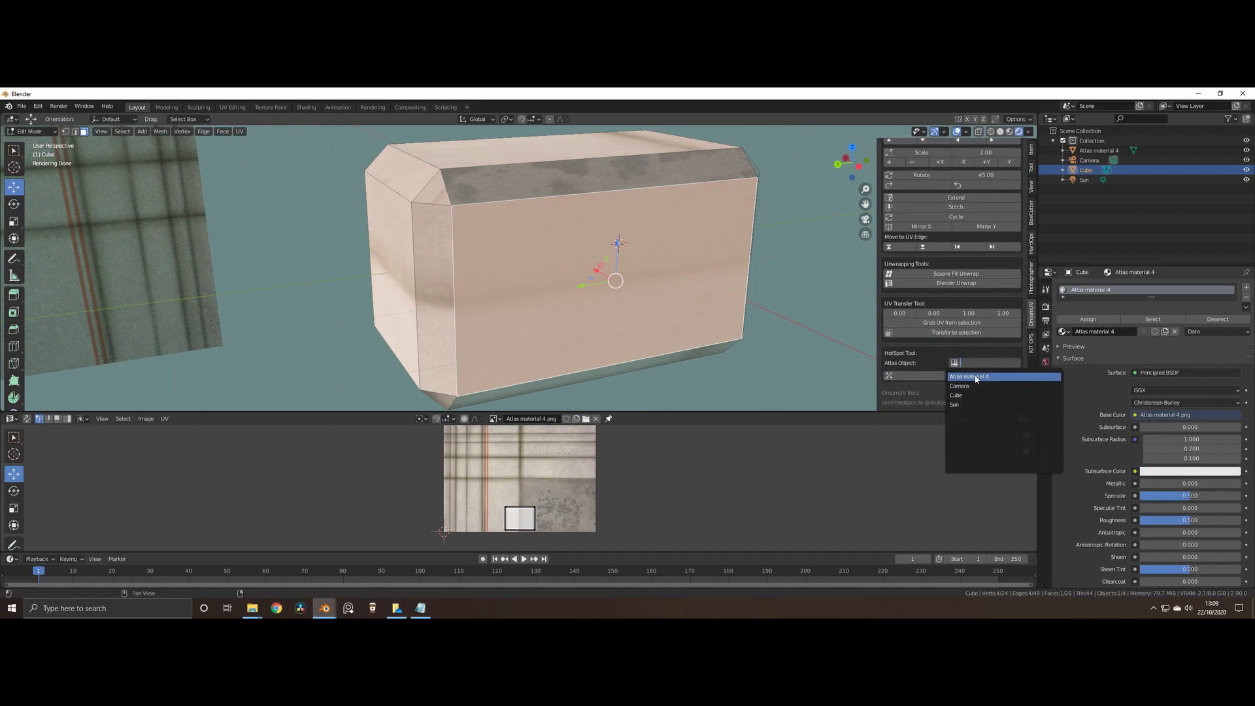
{"action": "left_click", "coordinate": [979, 378]}
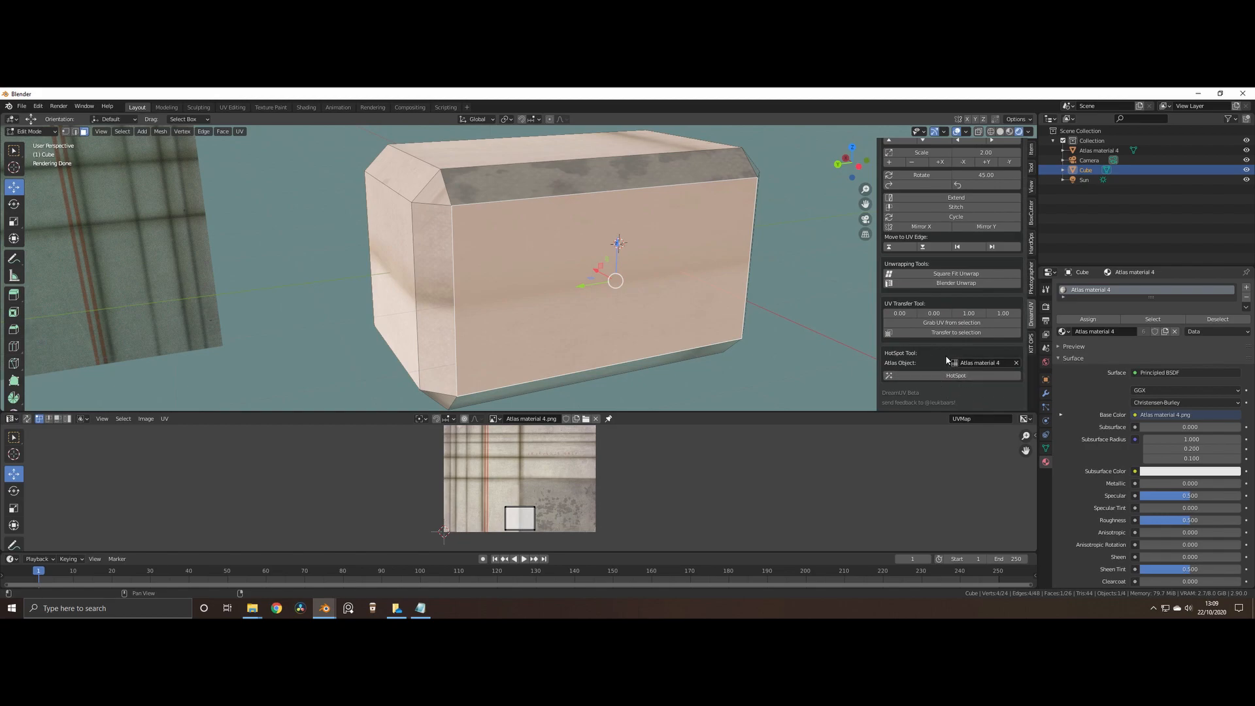
{"action": "left_click", "coordinate": [880, 340]}
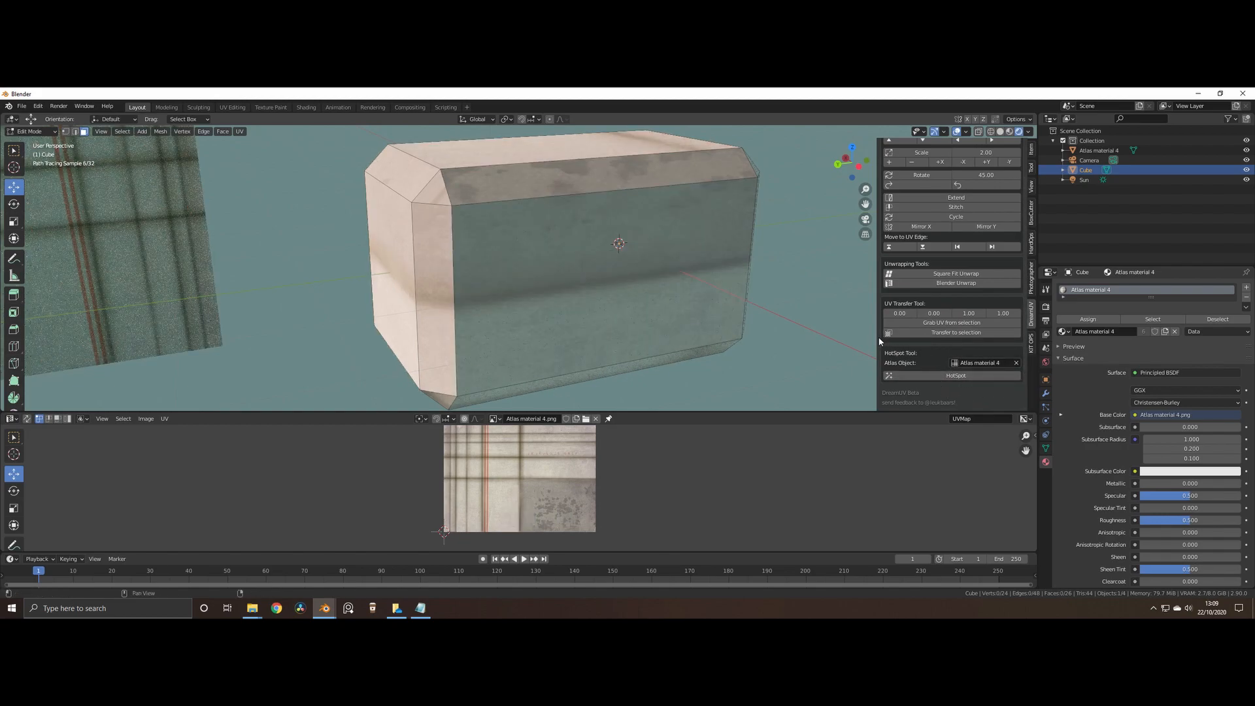
Apply HotSpot to the cube's long side face and the bevel directly above it.
{"action": "left_click", "coordinate": [612, 293]}
{"action": "mouse_move", "coordinate": [724, 329]}
{"action": "middle_mouse_down"}
{"action": "mouse_move", "coordinate": [686, 317]}
{"action": "mouse_move", "coordinate": [731, 332]}
{"action": "middle_mouse_up"}
{"action": "left_click", "coordinate": [915, 376]}
{"action": "left_click", "coordinate": [621, 171]}
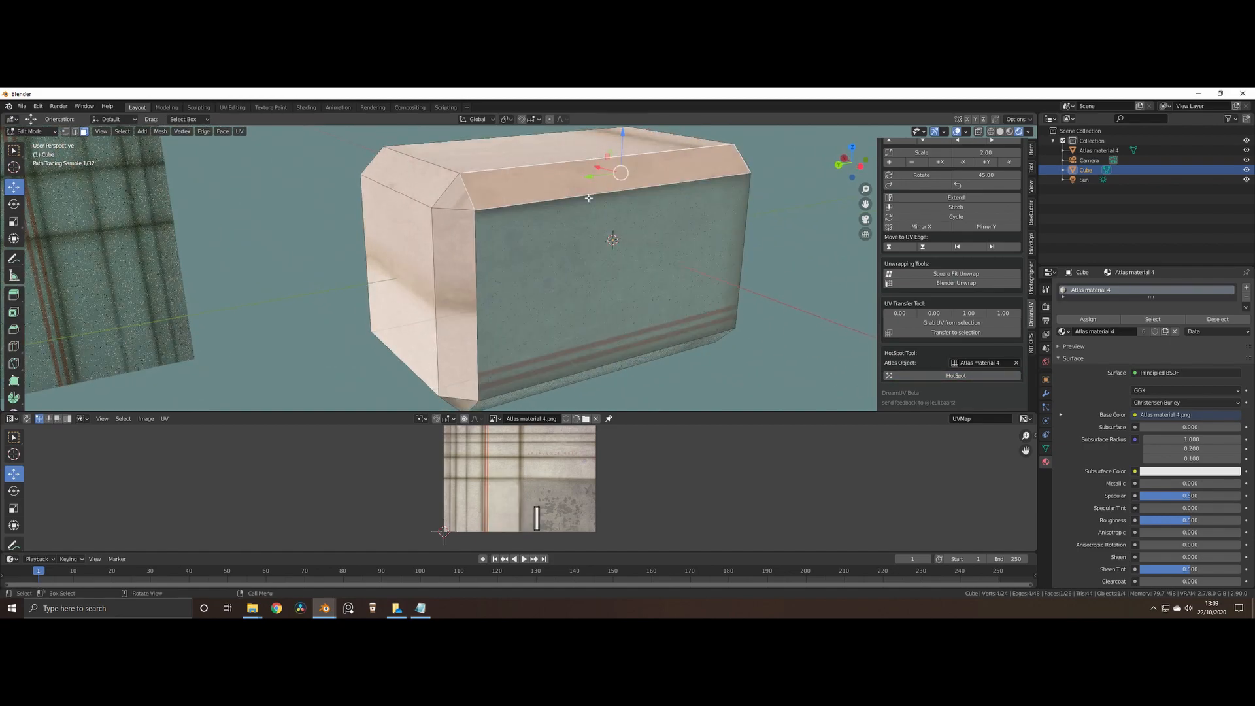
{"action": "left_click", "coordinate": [947, 377]}
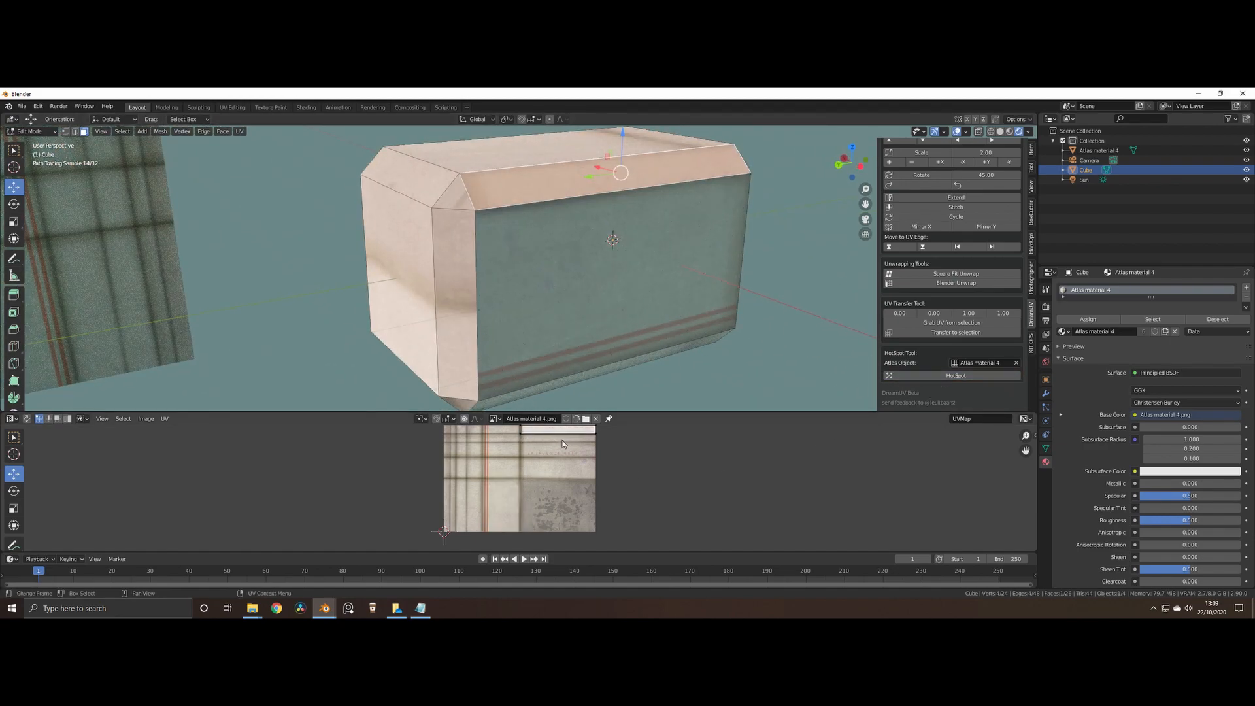
{"action": "scroll", "coordinate": [563, 438], "scroll_direction": "up", "scroll_amount": 3}
{"action": "mouse_move", "coordinate": [518, 457]}
{"action": "middle_mouse_down"}
{"action": "mouse_move", "coordinate": [500, 480]}
{"action": "mouse_move", "coordinate": [502, 467]}
{"action": "middle_mouse_up"}
{"action": "scroll", "coordinate": [518, 271], "scroll_direction": "down", "scroll_amount": 1}
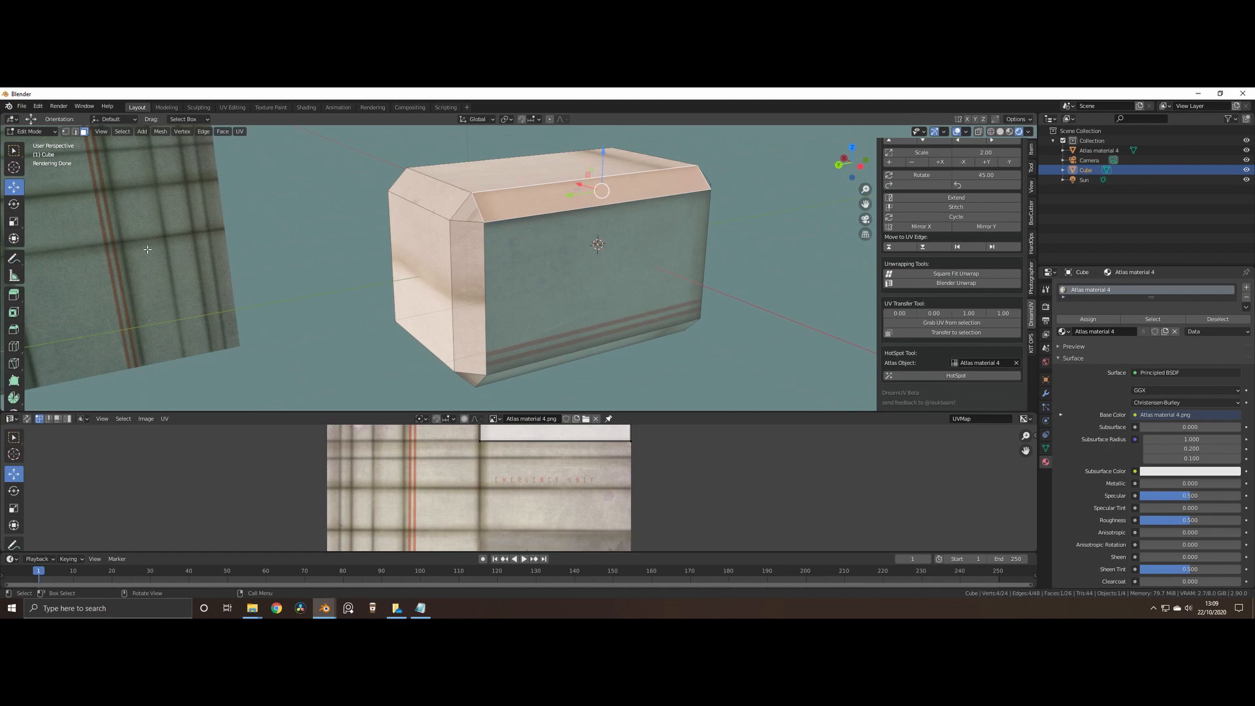
Apply HotSpot individually to the cube's top face, the near vertical corner bevel and the adjoining end face.
{"action": "scroll", "coordinate": [148, 250], "scroll_direction": "down", "scroll_amount": 1}
{"action": "left_click", "coordinate": [553, 188]}
{"action": "left_click", "coordinate": [930, 376]}
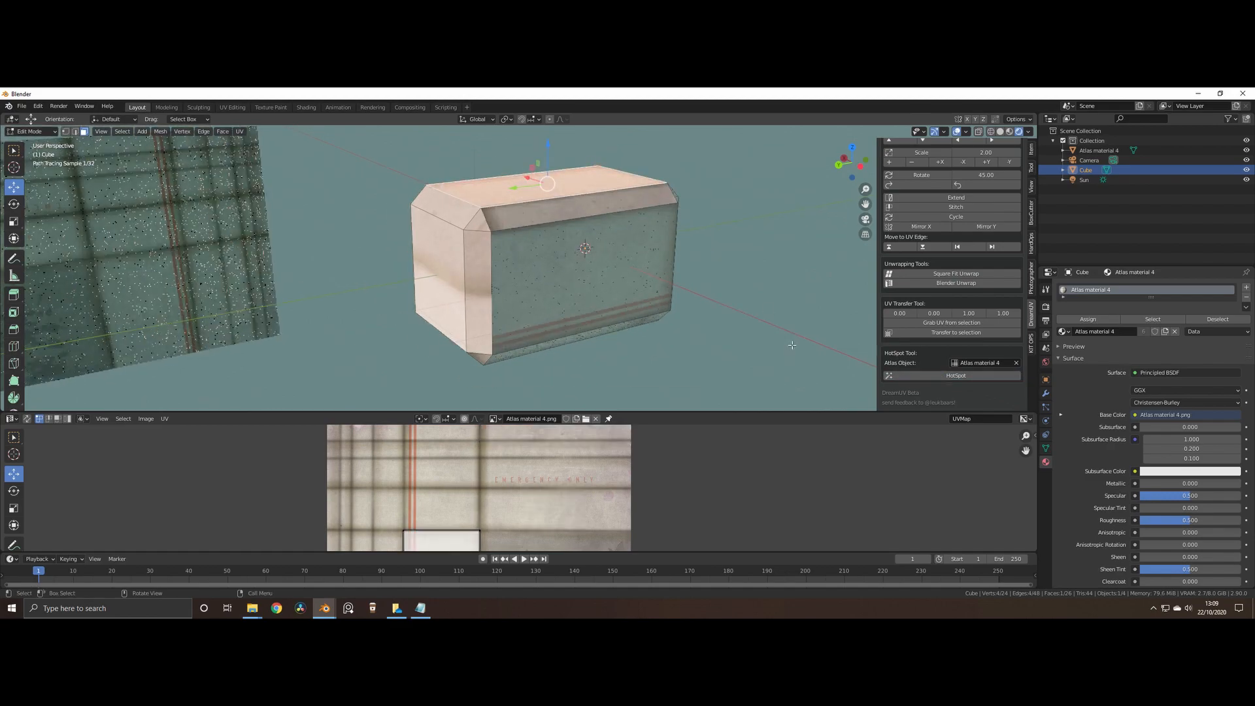
{"action": "left_click", "coordinate": [479, 296]}
{"action": "left_click", "coordinate": [922, 375]}
{"action": "left_click", "coordinate": [458, 301]}
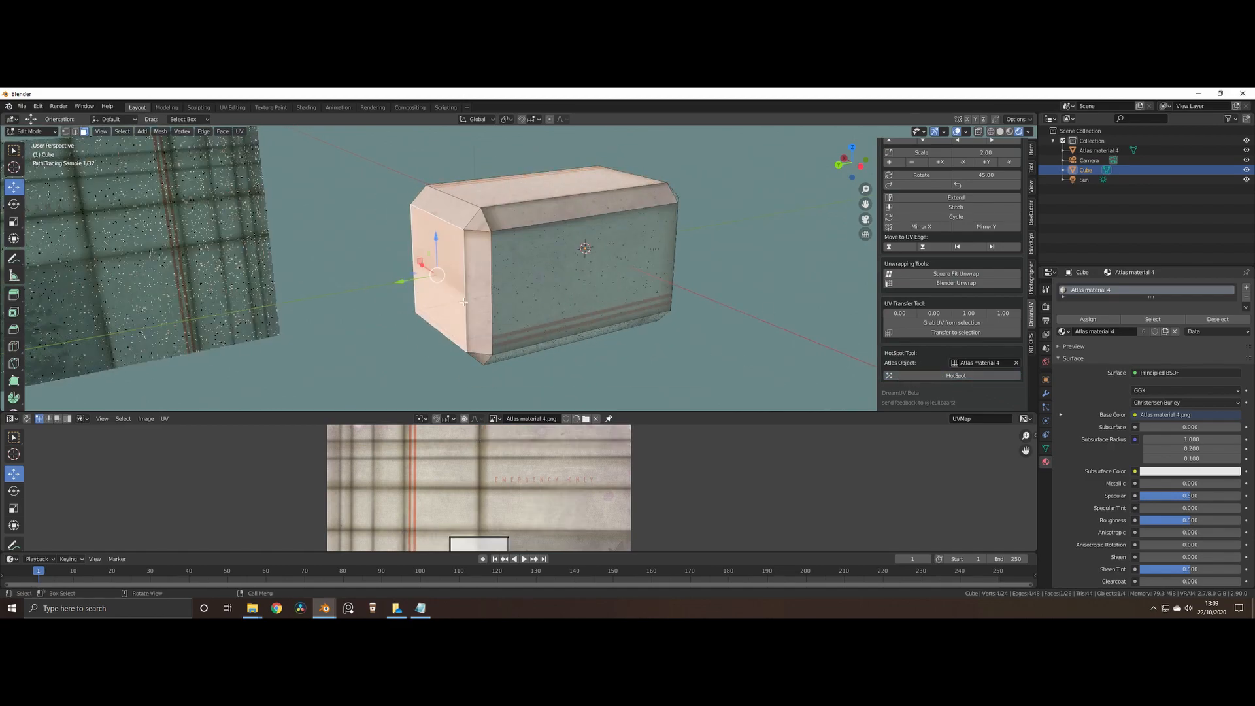
{"action": "left_click", "coordinate": [921, 375]}
Apply HotSpot to the lower bevels beneath that end face and the long side face.
{"action": "middle_click_drag", "start_coordinate": [471, 294], "coordinate": [531, 297]}
{"action": "left_click", "coordinate": [477, 302]}
{"action": "left_click", "coordinate": [916, 377]}
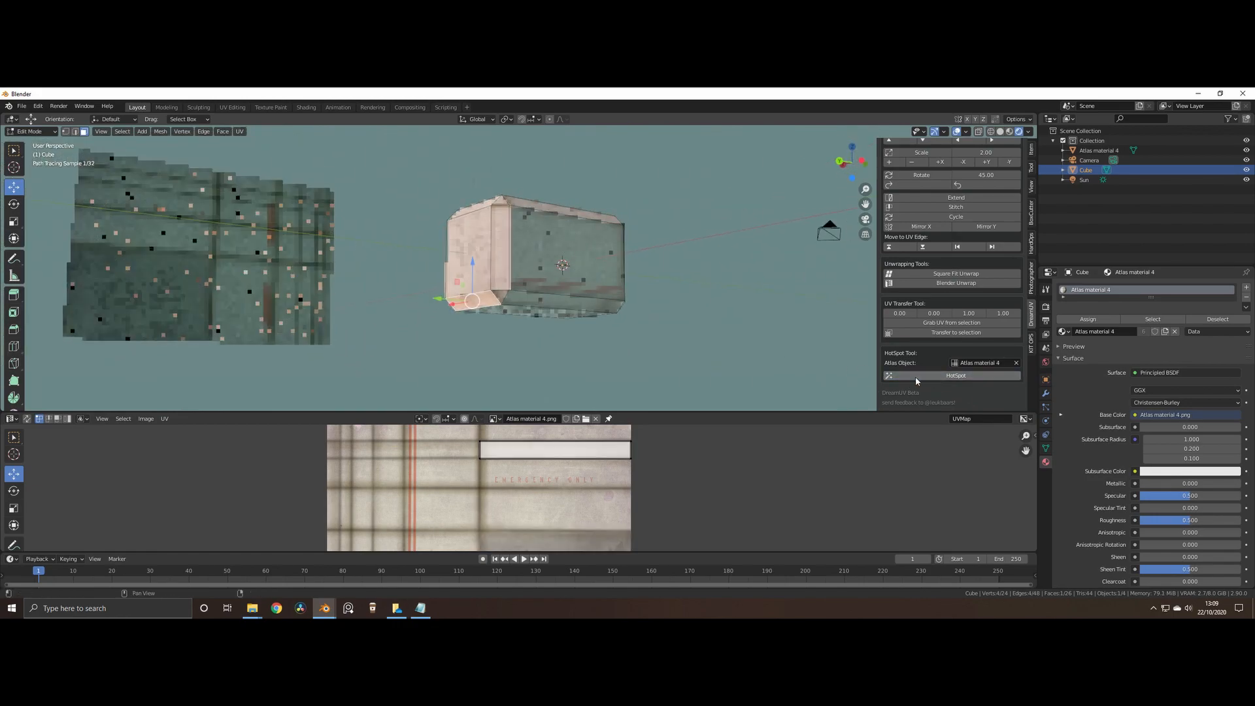
{"action": "left_click", "coordinate": [530, 313]}
{"action": "left_click", "coordinate": [955, 378]}
Apply HotSpot to the vertical corner bevel, the upper bevel and the square face at the cube's opposite end.
{"action": "middle_click_drag", "start_coordinate": [654, 306], "coordinate": [612, 329]}
{"action": "left_click", "coordinate": [623, 271]}
{"action": "left_click", "coordinate": [957, 377]}
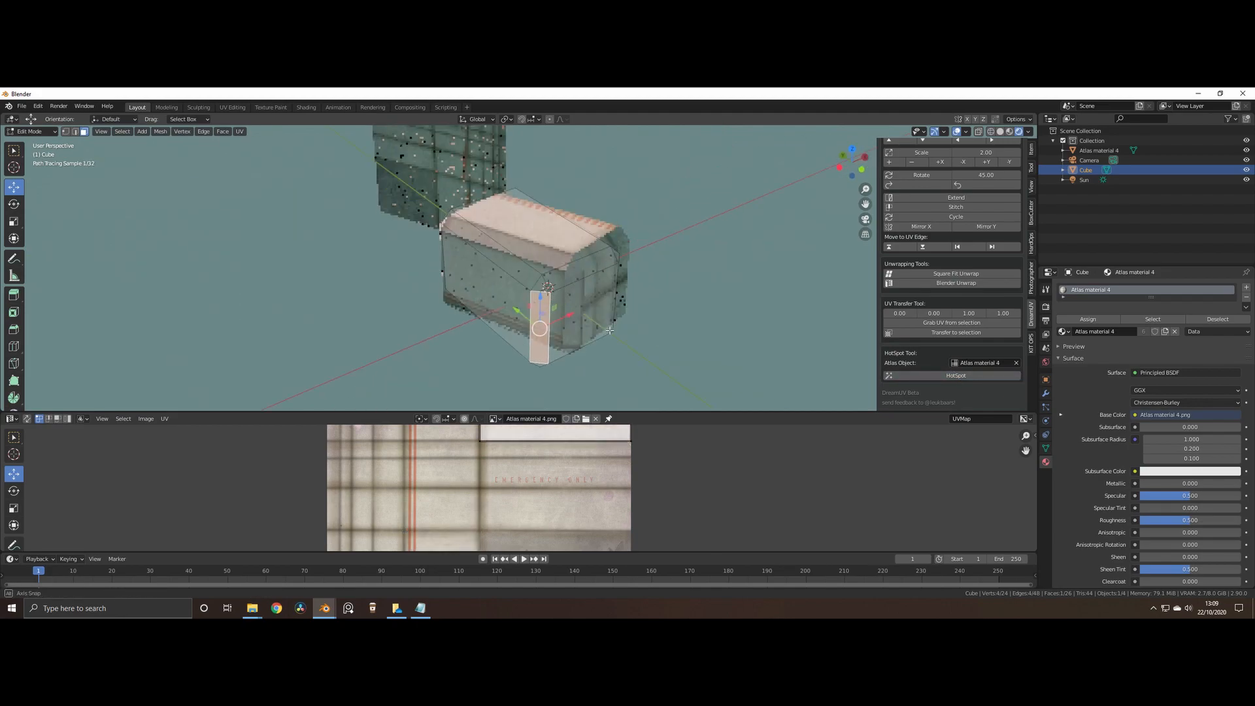
{"action": "left_click", "coordinate": [589, 267]}
{"action": "left_click", "coordinate": [955, 376]}
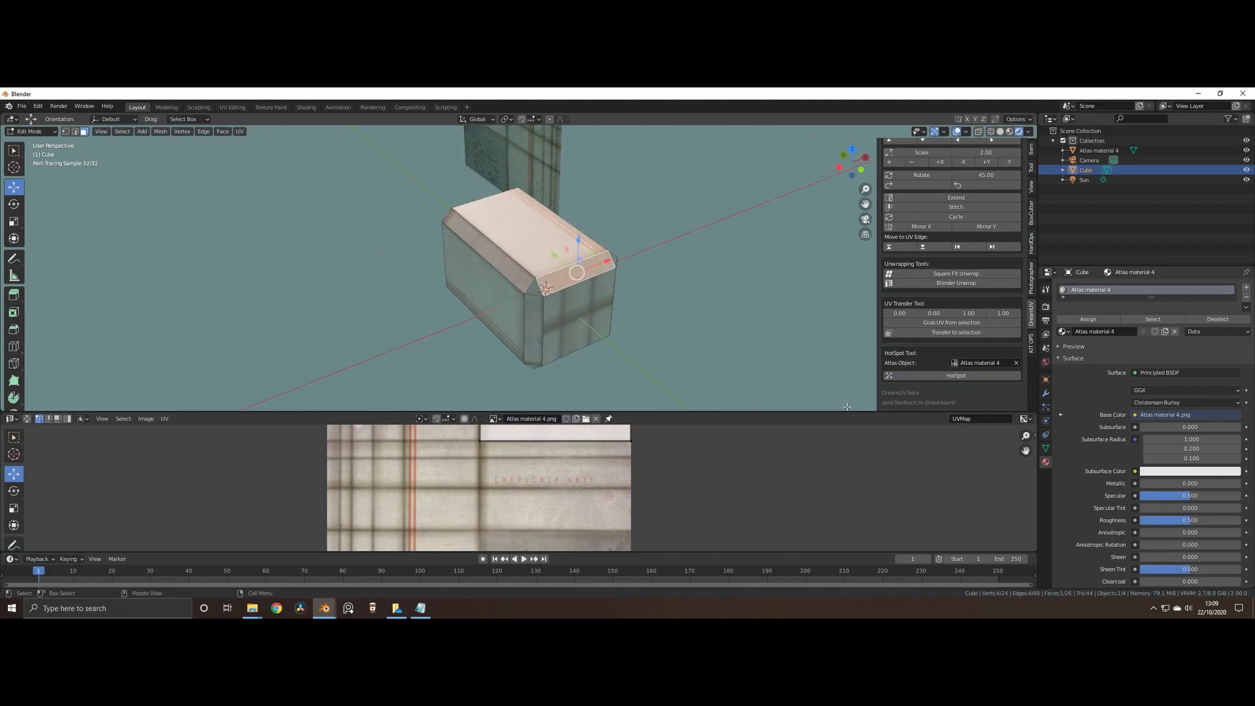
{"action": "left_click", "coordinate": [557, 313]}
{"action": "left_click", "coordinate": [956, 375]}
Apply HotSpot to the opposite end's lower bevel and its vertical bevel next to the second long side.
{"action": "middle_click_drag", "start_coordinate": [589, 307], "coordinate": [489, 310]}
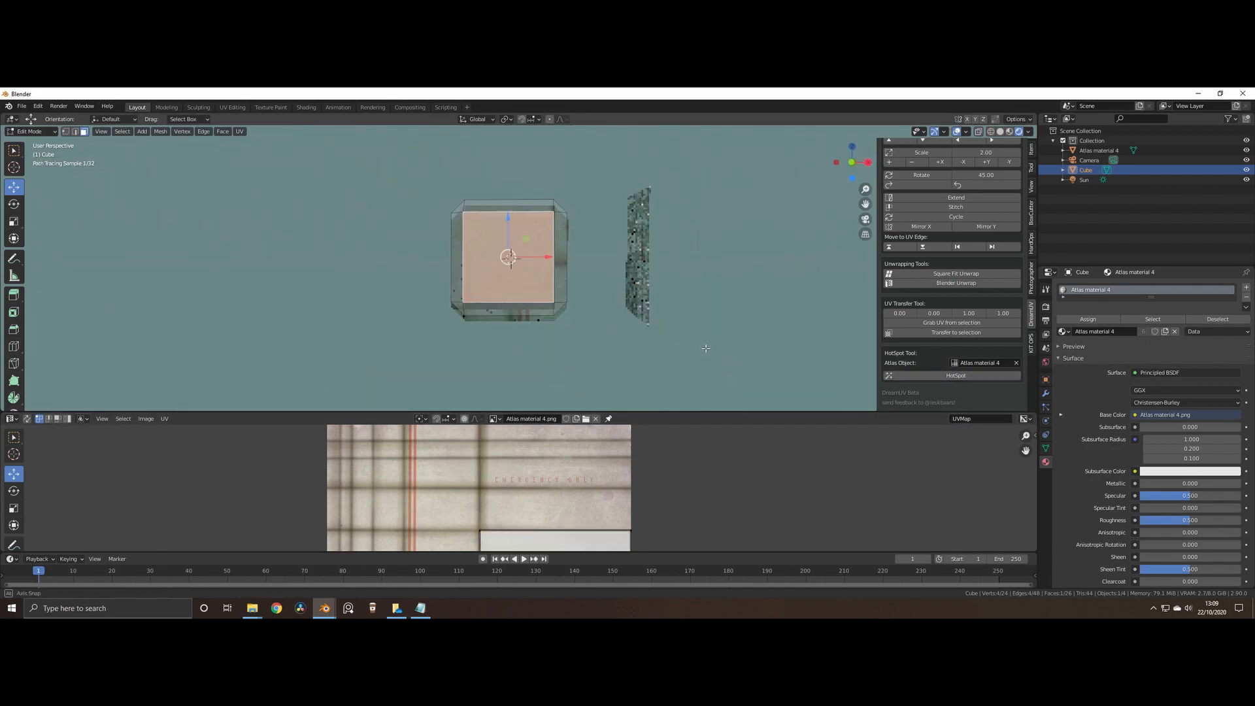
{"action": "left_click", "coordinate": [489, 311]}
{"action": "left_click", "coordinate": [955, 375]}
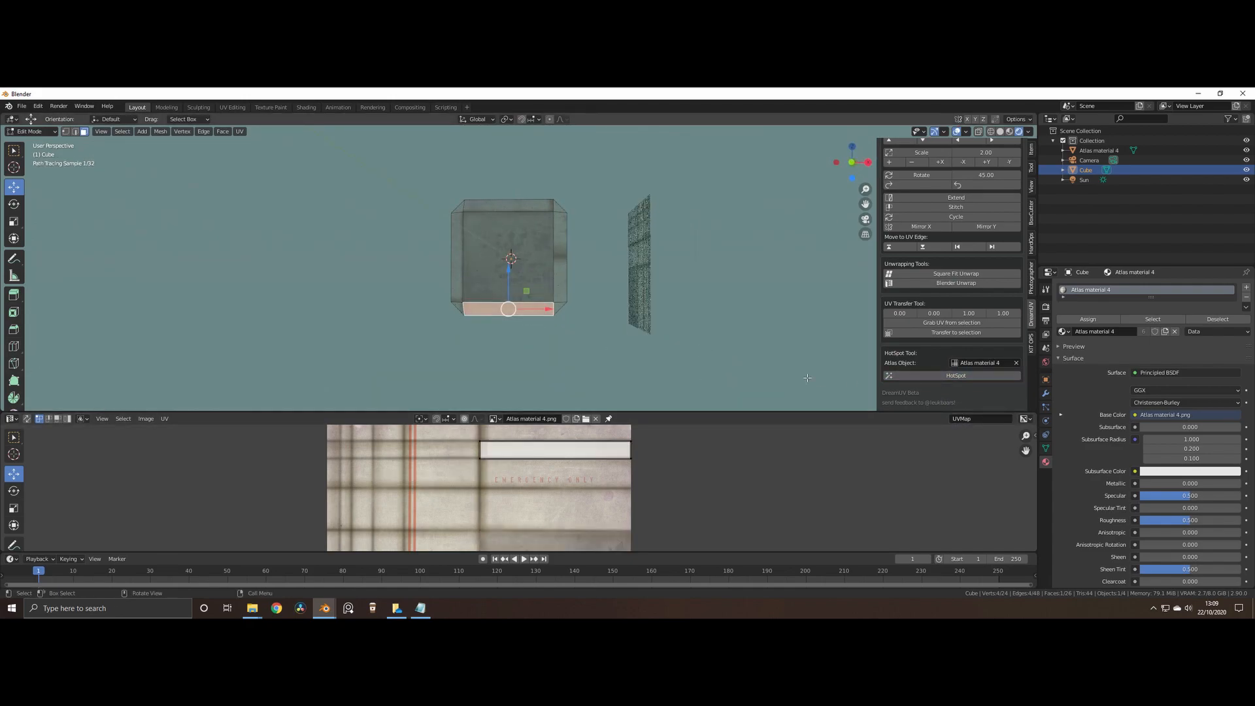
{"action": "middle_click_drag", "start_coordinate": [660, 307], "coordinate": [609, 311]}
{"action": "left_click", "coordinate": [508, 263]}
{"action": "left_click", "coordinate": [956, 376]}
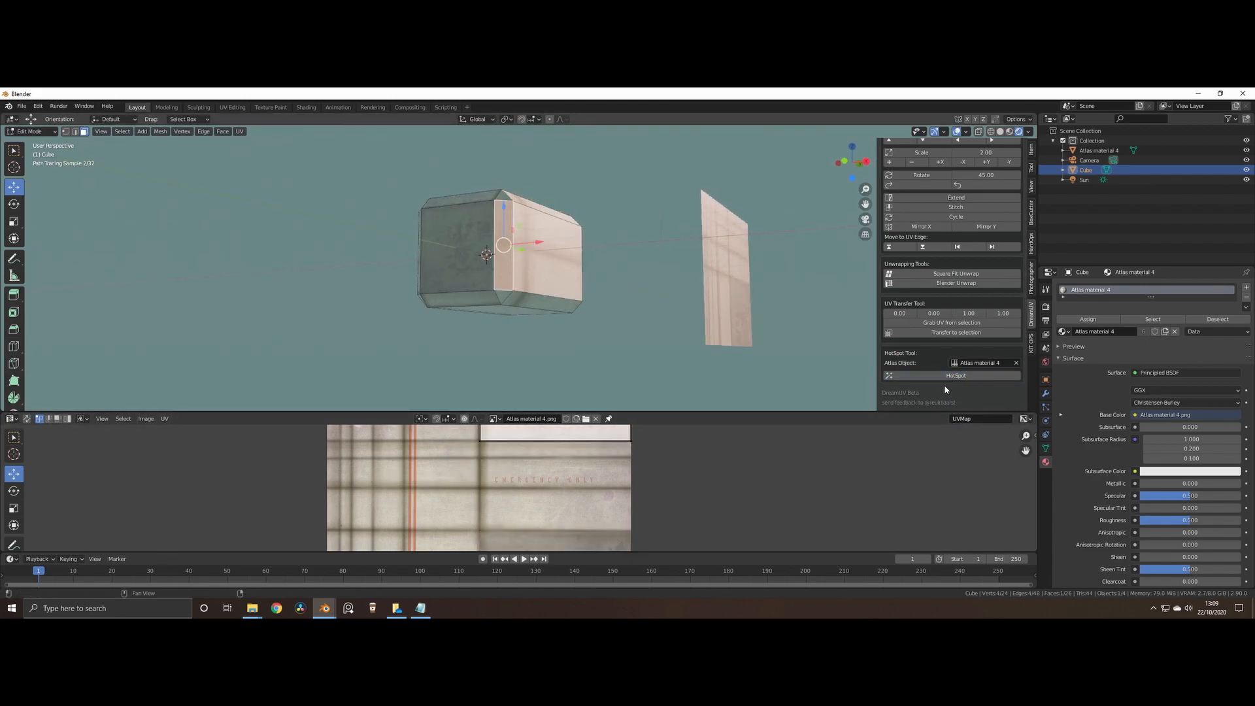
Apply HotSpot to the second long side's lower bevel, and twice to its large face to change the atlas panel.
{"action": "middle_click_drag", "start_coordinate": [706, 334], "coordinate": [634, 323]}
{"action": "left_click", "coordinate": [560, 290]}
{"action": "left_click", "coordinate": [956, 375]}
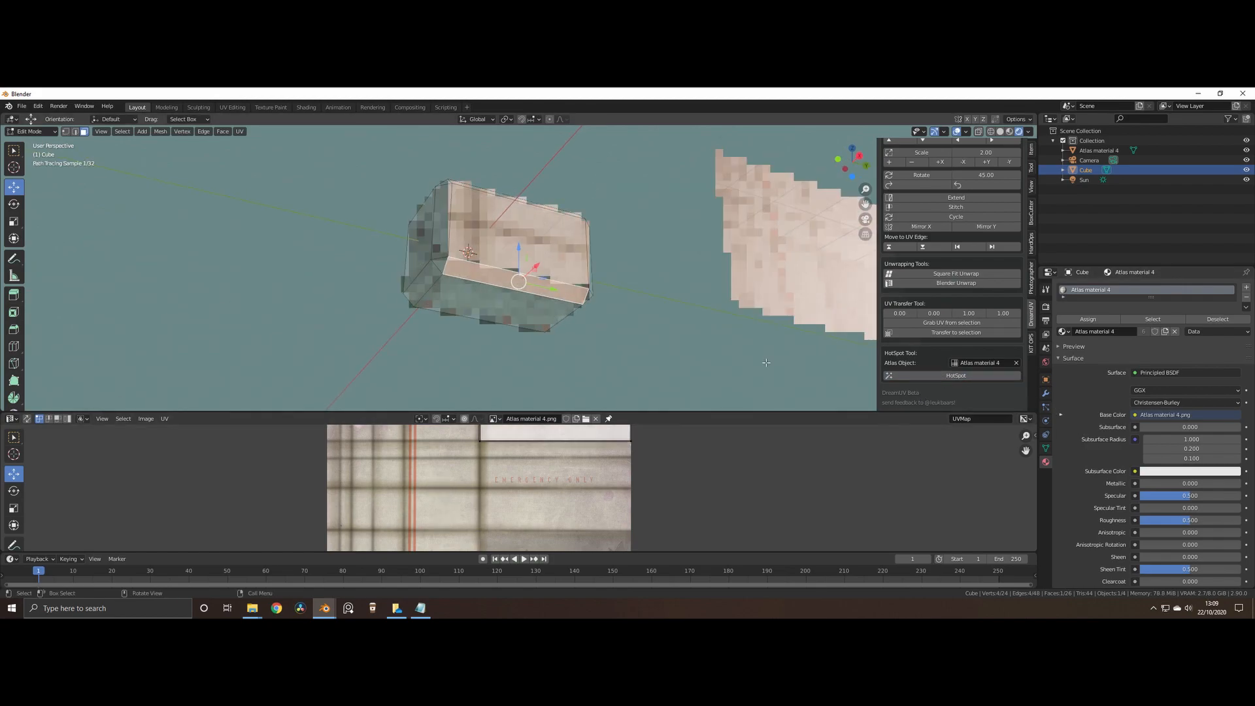
{"action": "left_click", "coordinate": [543, 259]}
{"action": "left_click", "coordinate": [956, 375]}
{"action": "middle_click_drag", "start_coordinate": [673, 340], "coordinate": [591, 337]}
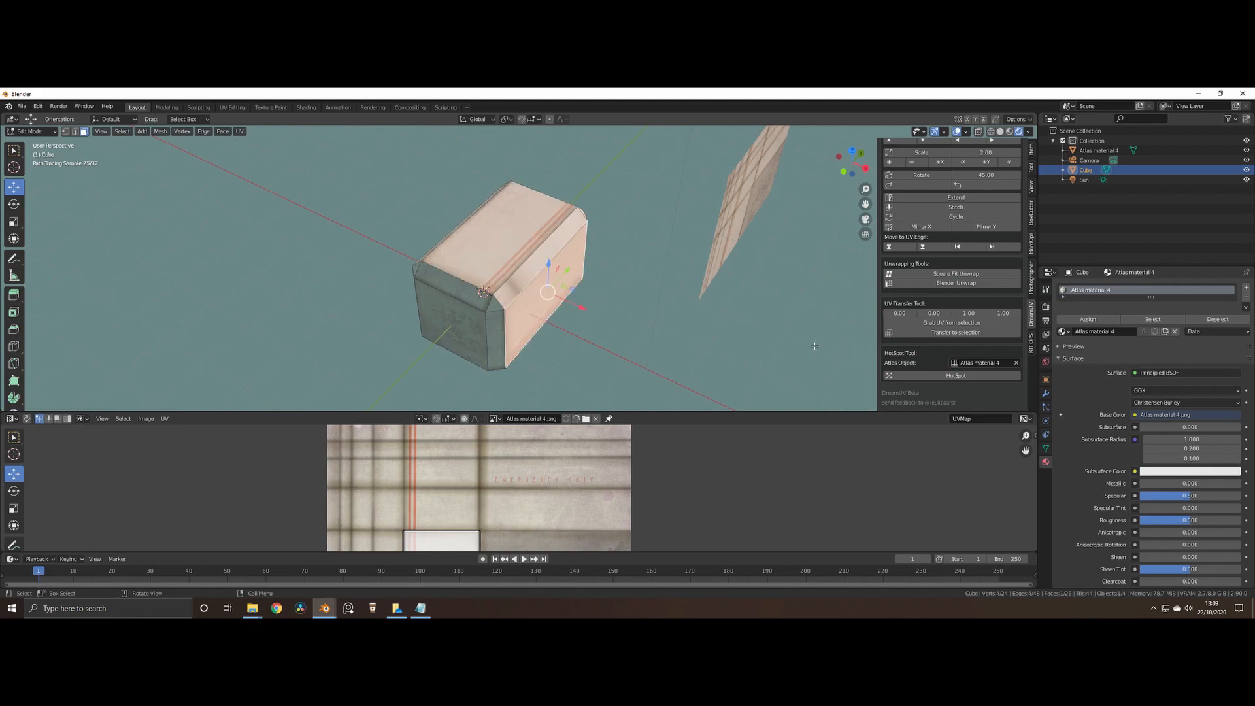
{"action": "left_click", "coordinate": [952, 376]}
Examine the hotspotted cube from several sides to check how the atlas panels fall on its faces.
{"action": "middle_click_drag", "start_coordinate": [536, 287], "coordinate": [639, 367]}
{"action": "left_click", "coordinate": [641, 369]}
{"action": "middle_click_drag", "start_coordinate": [591, 314], "coordinate": [805, 269]}
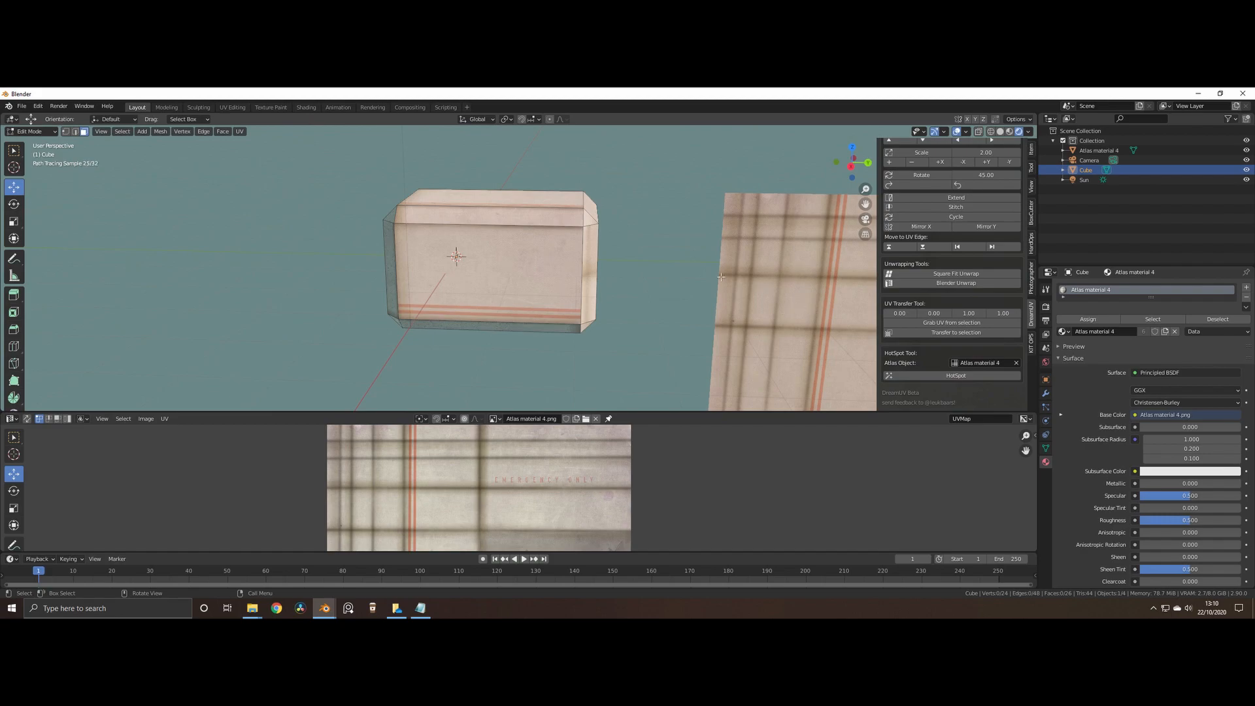
{"action": "left_click", "coordinate": [489, 278]}
{"action": "middle_click_drag", "start_coordinate": [489, 278], "coordinate": [537, 286]}
{"action": "scroll", "coordinate": [551, 275], "scroll_direction": "down", "scroll_amount": 4}
{"action": "left_click", "coordinate": [502, 313]}
{"action": "scroll", "coordinate": [501, 313], "scroll_direction": "up", "scroll_amount": 4}
{"action": "middle_click_drag", "start_coordinate": [432, 304], "coordinate": [641, 297]}
Return to Object Mode and set both Metallic and Roughness of the cube's Atlas material 4 to 1.000.
{"action": "key", "text": "Tab"}
{"action": "left_click", "coordinate": [528, 296]}
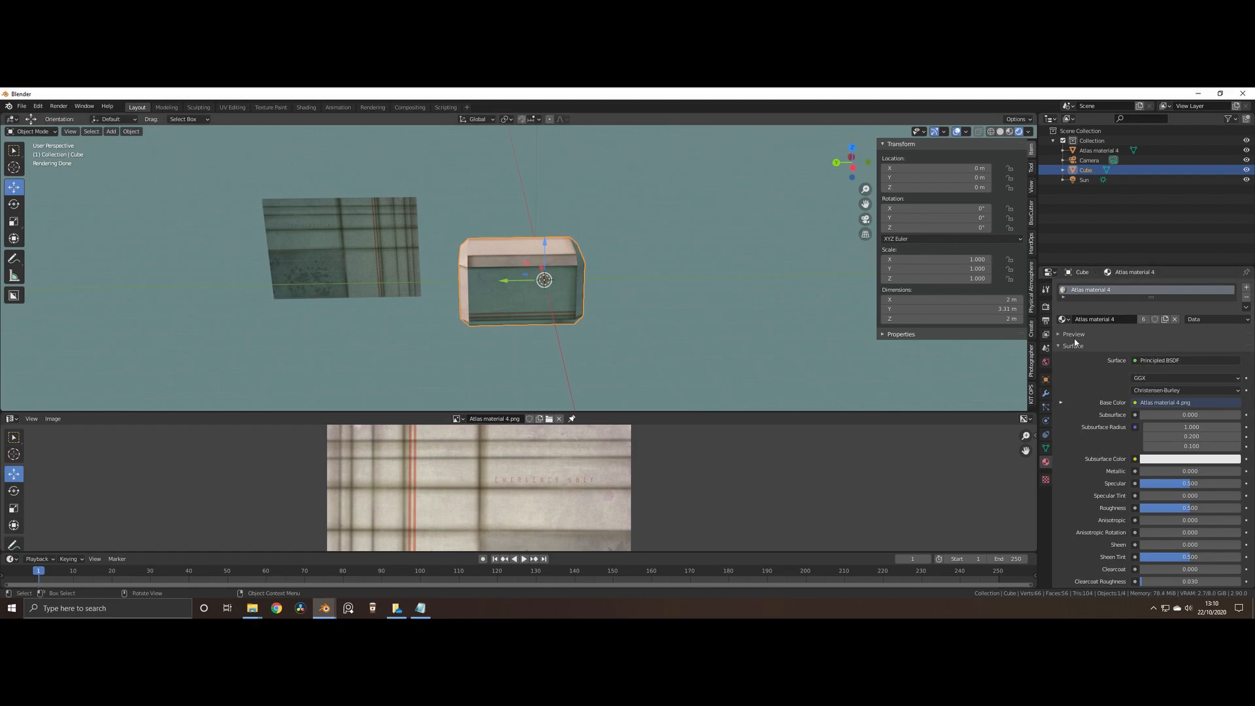
{"action": "left_click_drag", "start_coordinate": [1155, 471], "coordinate": [1235, 472]}
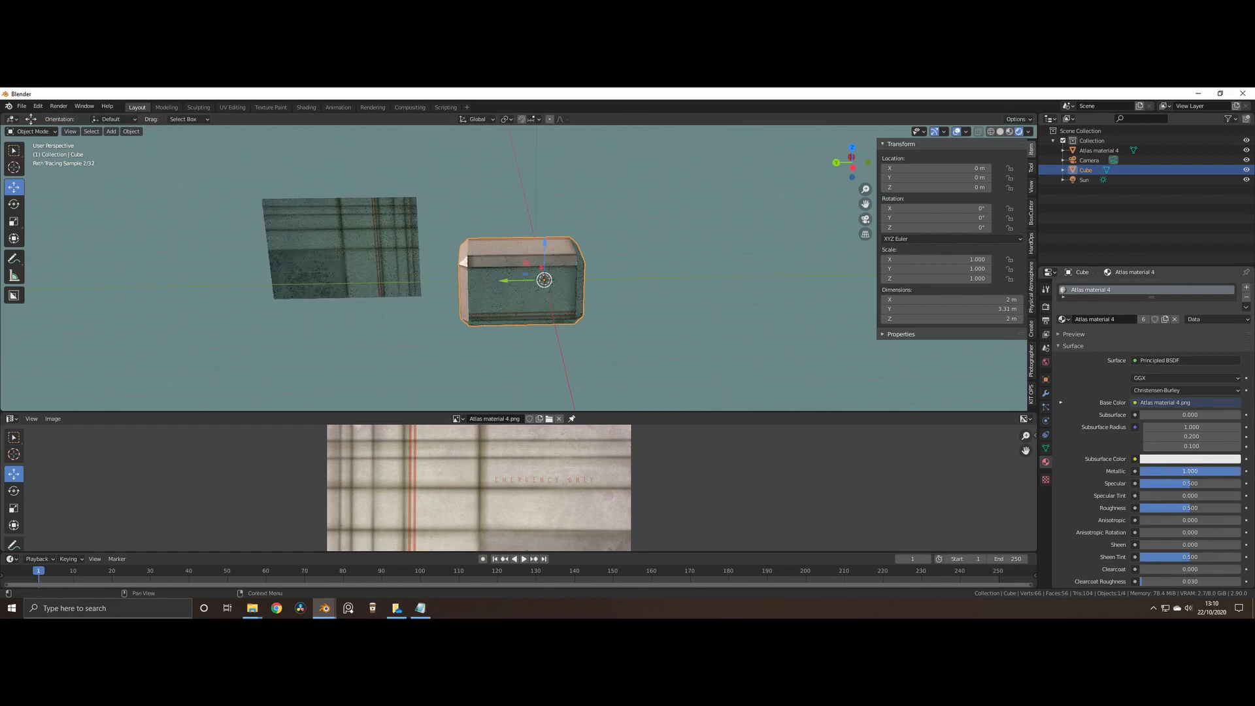
{"action": "left_click_drag", "start_coordinate": [1191, 508], "coordinate": [1242, 509]}
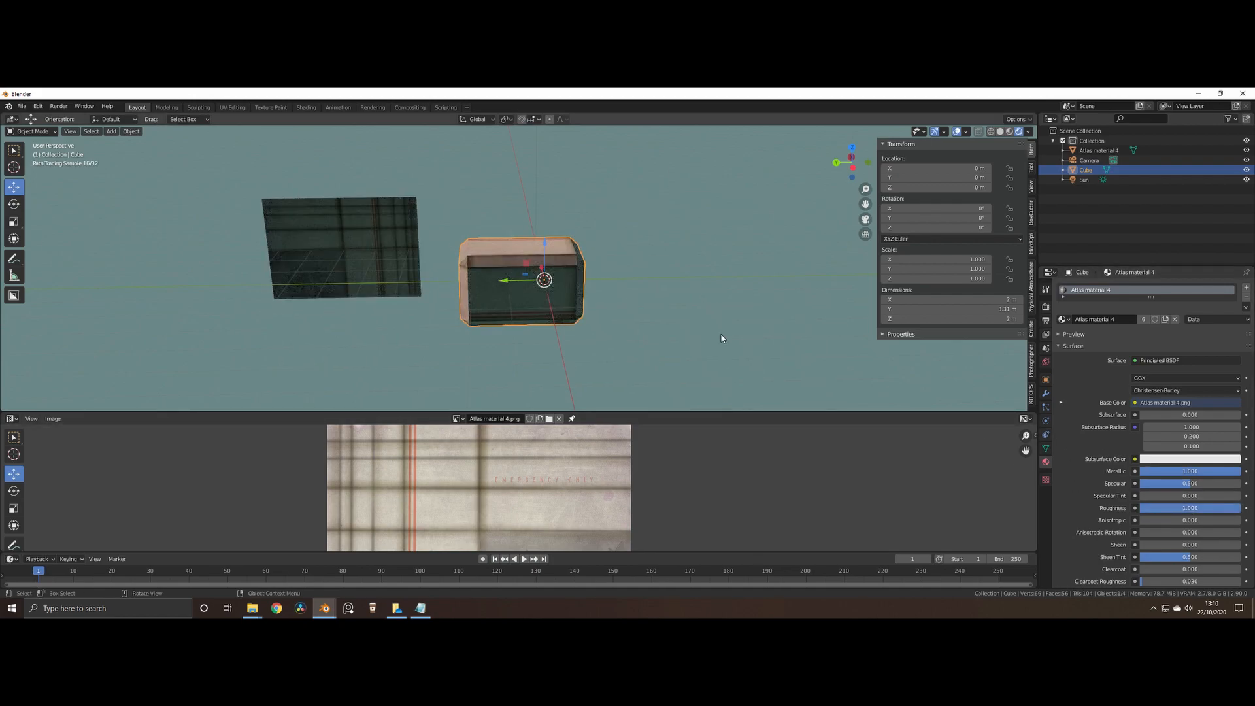
Duplicate the cube and move the copy to about Y -1.62 m and Z 1.08 m, overlapping the original.
{"action": "middle_click_drag", "start_coordinate": [735, 339], "coordinate": [737, 324]}
{"action": "middle_click_drag", "start_coordinate": [547, 332], "coordinate": [594, 351]}
{"action": "middle_click_drag", "start_coordinate": [604, 306], "coordinate": [572, 305]}
{"action": "key", "text": "shift+d"}
{"action": "right_click", "coordinate": [574, 278]}
{"action": "mouse_move", "coordinate": [544, 251]}
{"action": "left_mouse_down"}
{"action": "mouse_move", "coordinate": [545, 203]}
{"action": "mouse_move", "coordinate": [519, 234]}
{"action": "mouse_move", "coordinate": [564, 238]}
{"action": "left_mouse_up"}
{"action": "left_click", "coordinate": [650, 346]}
Scale the duplicated cube down to about 0.929 and deselect it.
{"action": "middle_click_drag", "start_coordinate": [649, 343], "coordinate": [554, 213]}
{"action": "left_click", "coordinate": [582, 258]}
{"action": "key", "text": "s"}
{"action": "left_click", "coordinate": [578, 254]}
{"action": "left_click", "coordinate": [620, 336]}
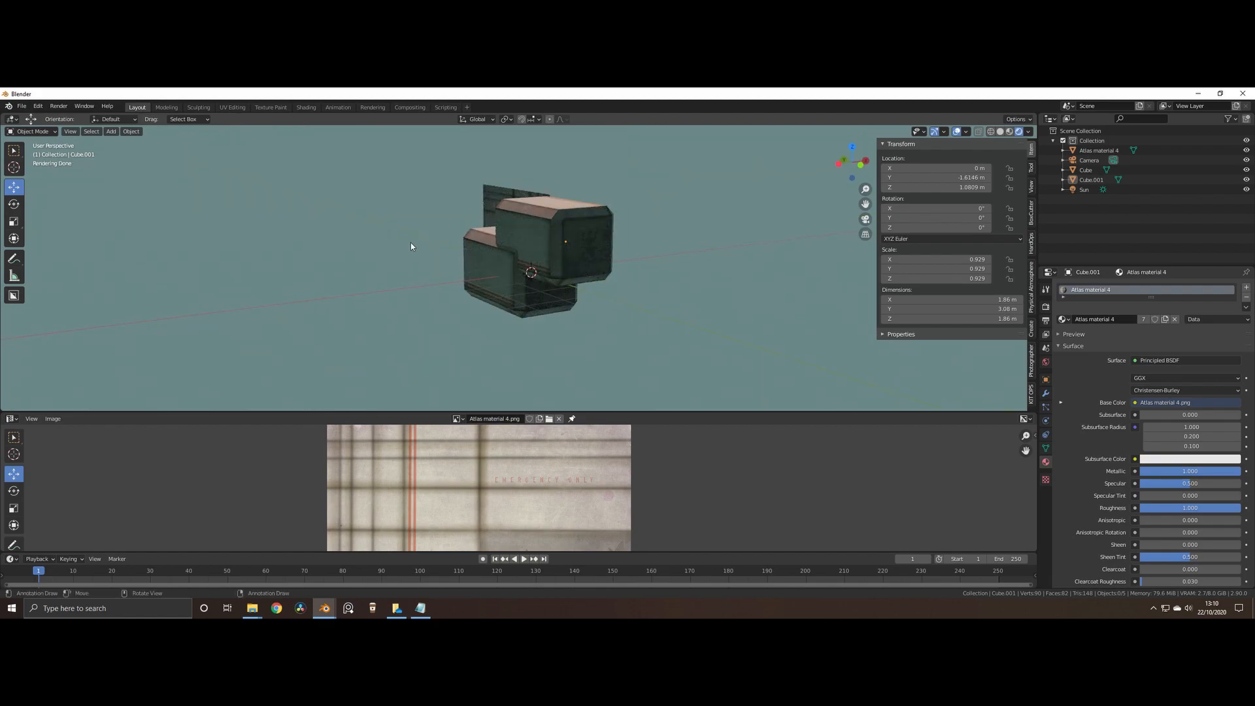
Examine the overlapping cubes, then centre on the atlas plane and inspect its panel layout.
{"action": "left_click", "coordinate": [534, 227]}
{"action": "middle_click_drag", "start_coordinate": [534, 227], "coordinate": [479, 310]}
{"action": "middle_click_drag", "start_coordinate": [522, 311], "coordinate": [644, 363], "text": "shift"}
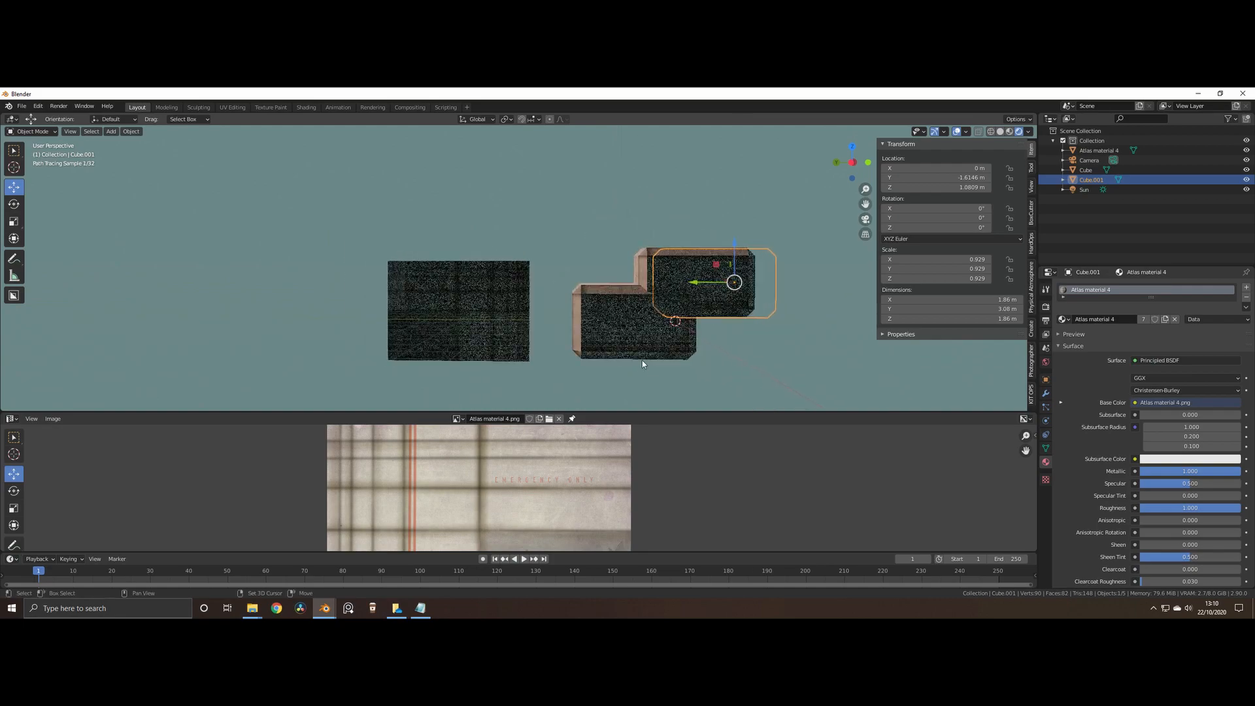
{"action": "left_click", "coordinate": [499, 292]}
{"action": "key", "text": "KP_Decimal"}
{"action": "middle_click_drag", "start_coordinate": [608, 308], "coordinate": [572, 302]}
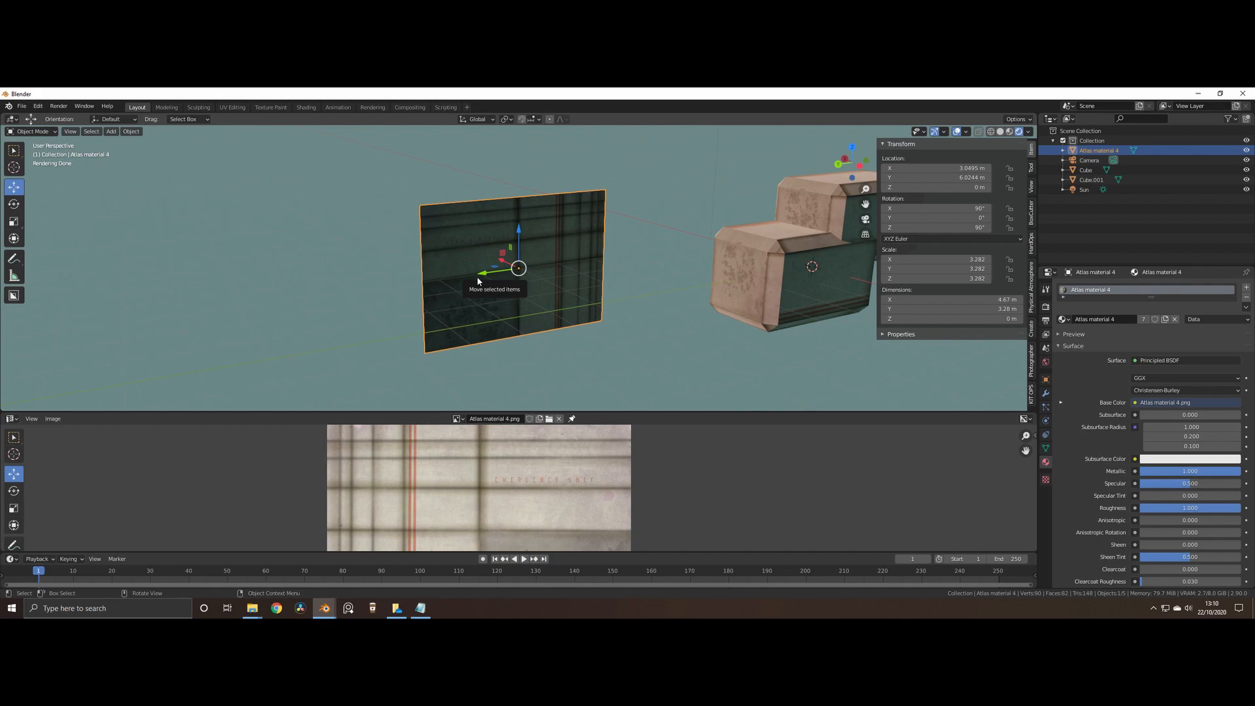
{"action": "middle_click_drag", "start_coordinate": [570, 268], "coordinate": [531, 194]}
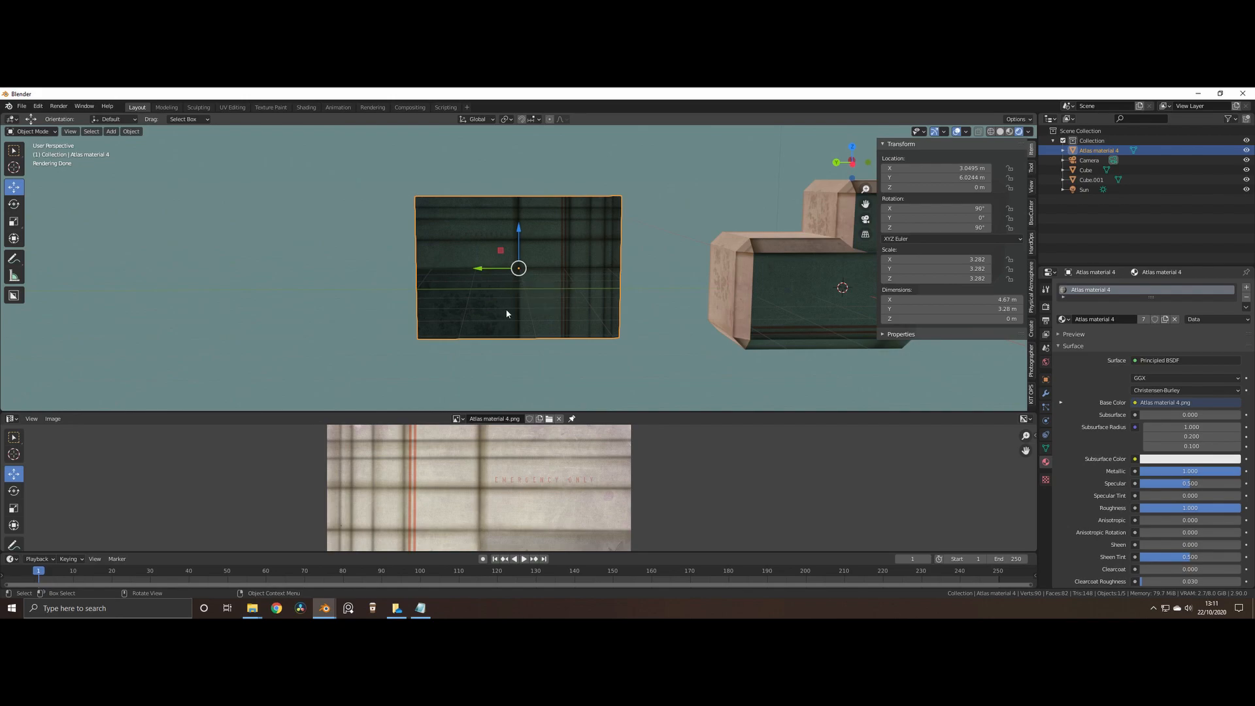
{"action": "middle_click_drag", "start_coordinate": [547, 300], "coordinate": [626, 330]}
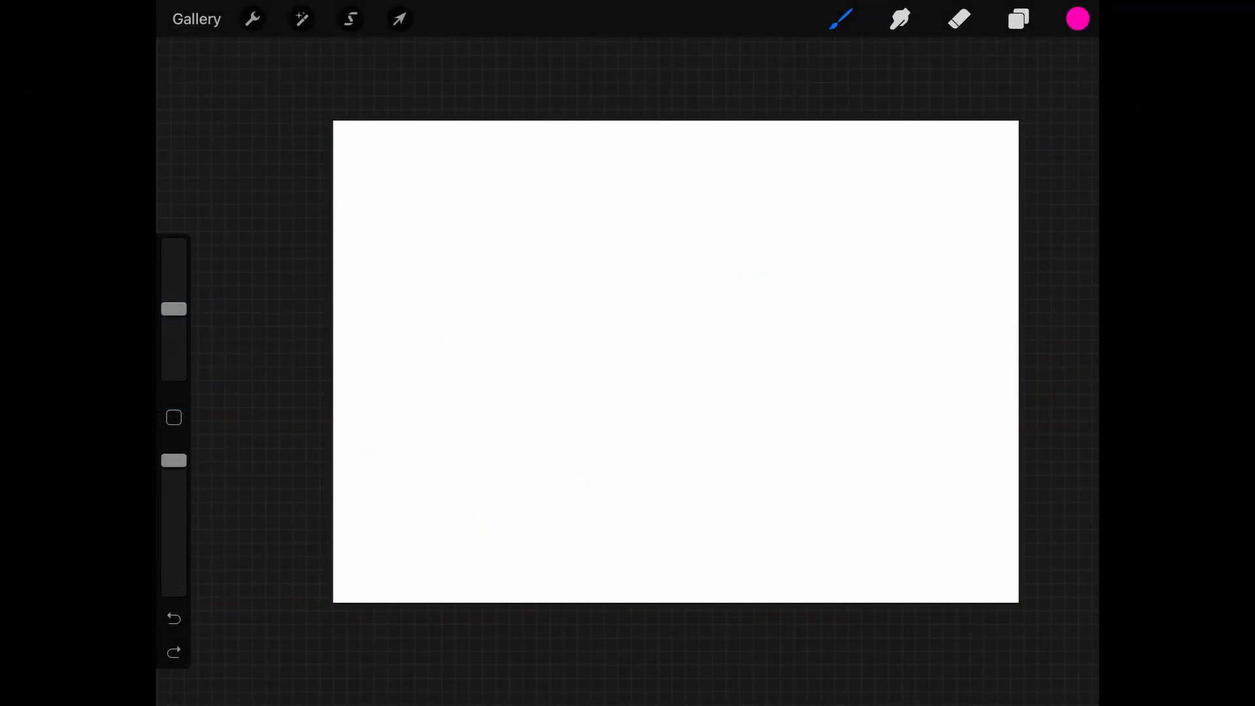
Switch to the atlas artwork in Procreate and show Layer 2 with the panel lines.
{"action": "scroll", "coordinate": [676, 362], "scroll_direction": "up", "scroll_amount": 1}
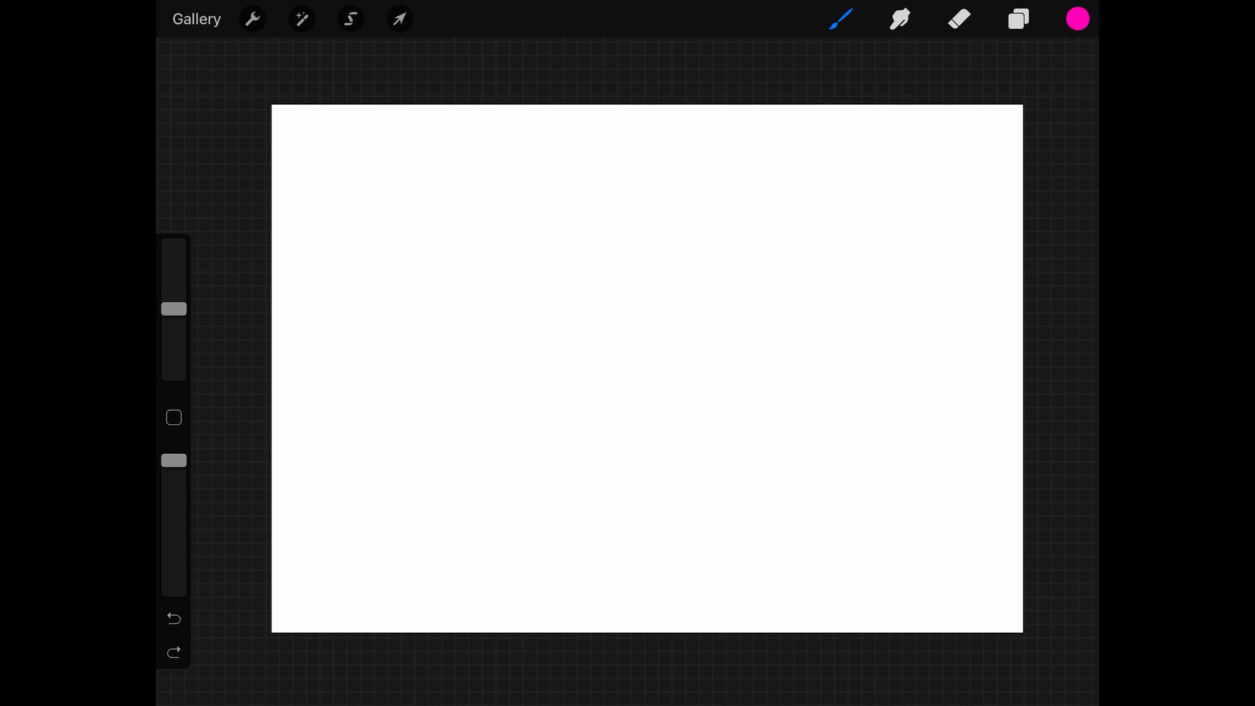
{"action": "left_click", "coordinate": [1019, 19]}
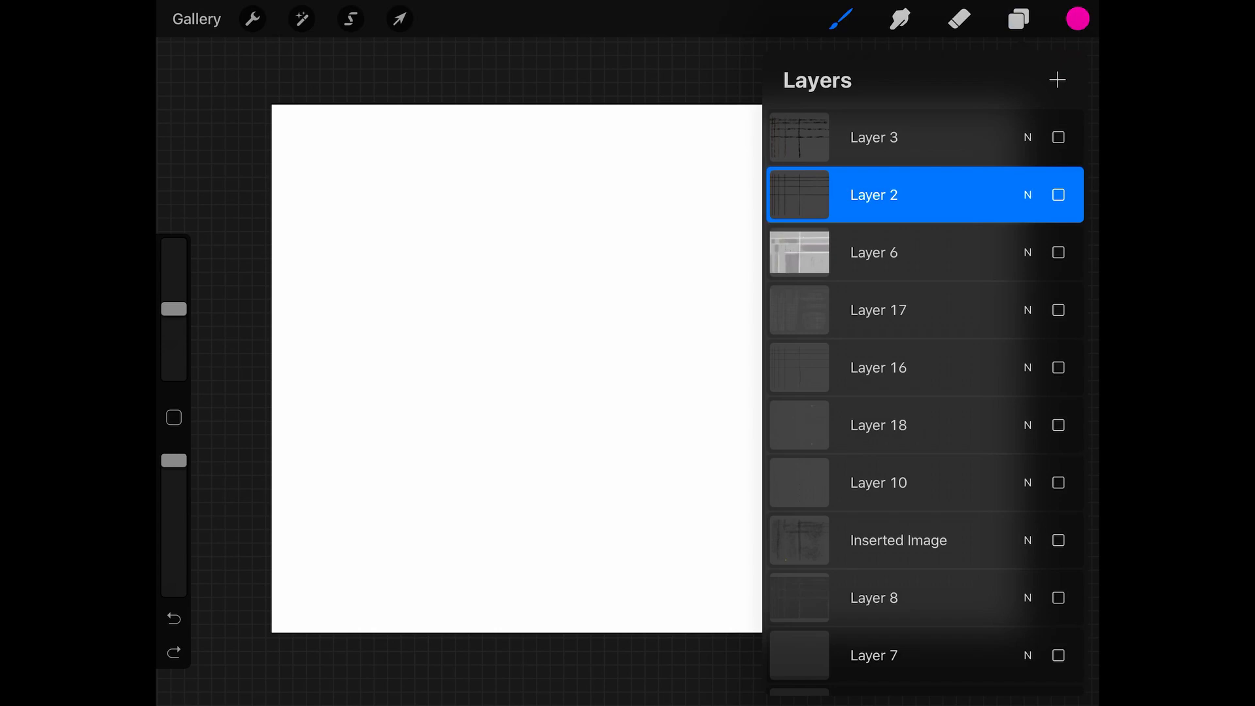
{"action": "left_click", "coordinate": [1058, 195]}
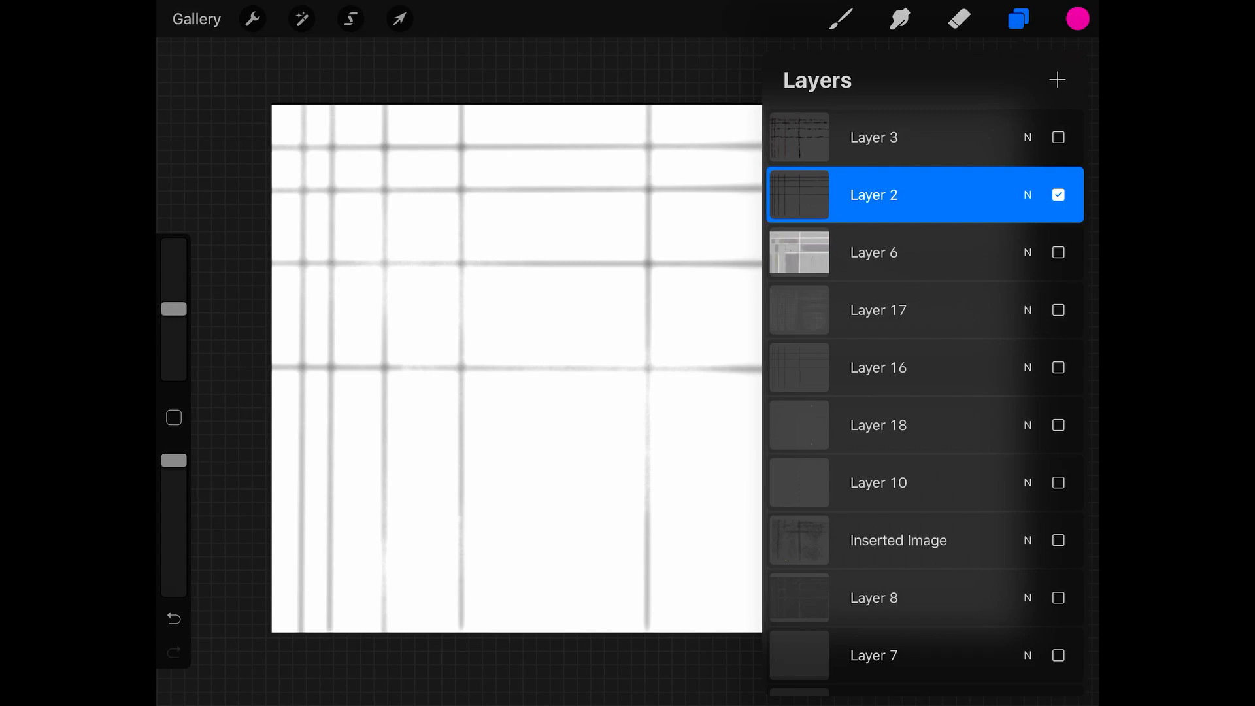
Preview Layer 6 and Layer 17 one at a time over the panel lines, hiding each again.
{"action": "left_click", "coordinate": [1059, 252]}
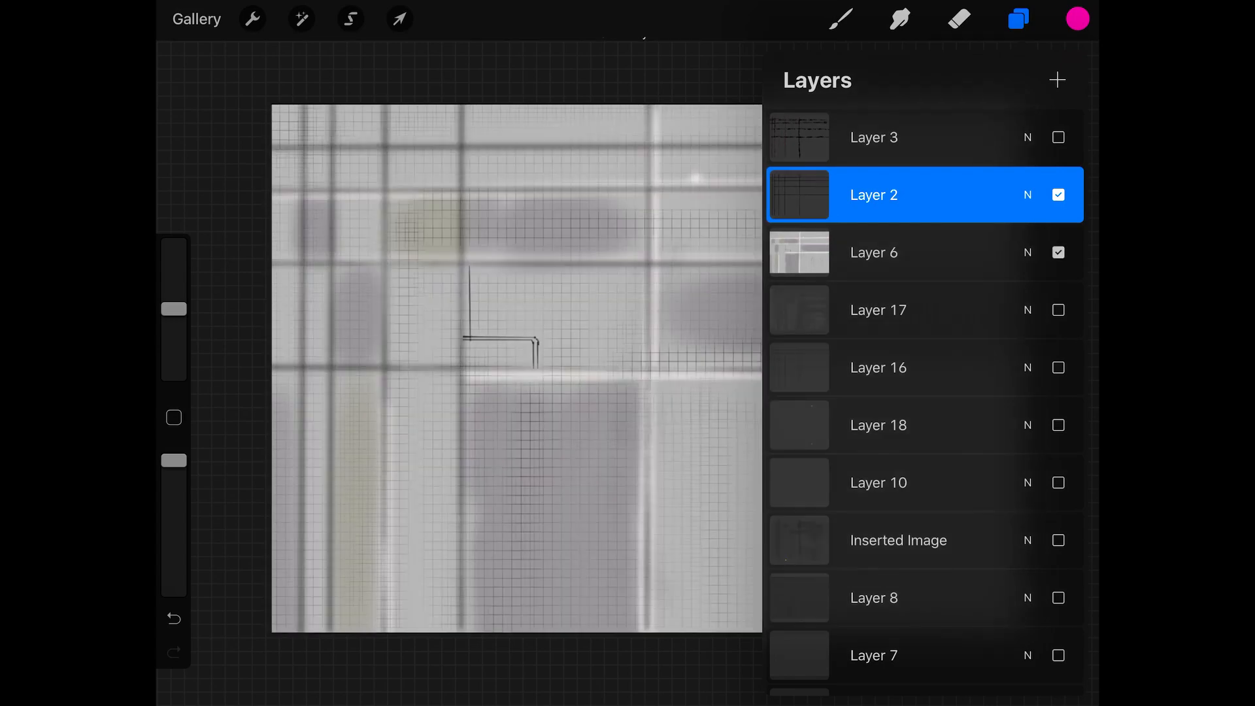
{"action": "left_click", "coordinate": [1058, 252]}
{"action": "left_click", "coordinate": [1058, 310]}
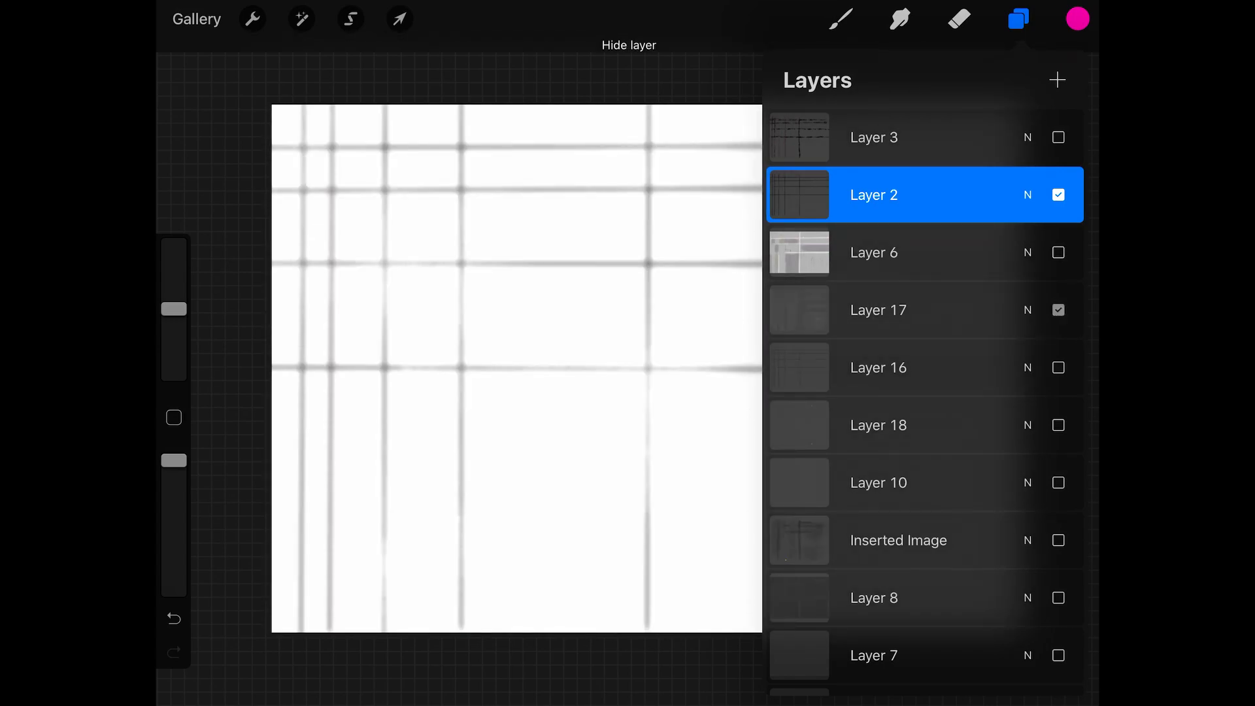
{"action": "left_click", "coordinate": [1058, 310]}
Preview Layer 16 over the panel lines, hide it again, and show Layer 18.
{"action": "left_click", "coordinate": [925, 368]}
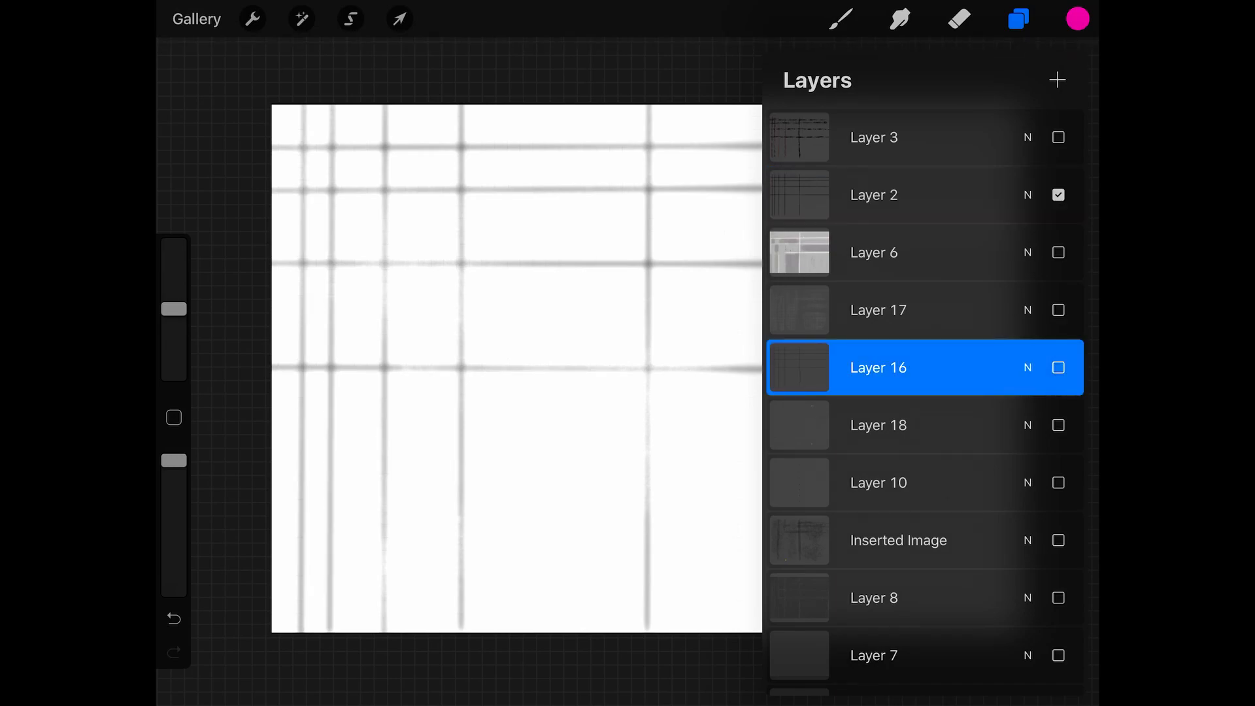
{"action": "left_click", "coordinate": [1058, 368]}
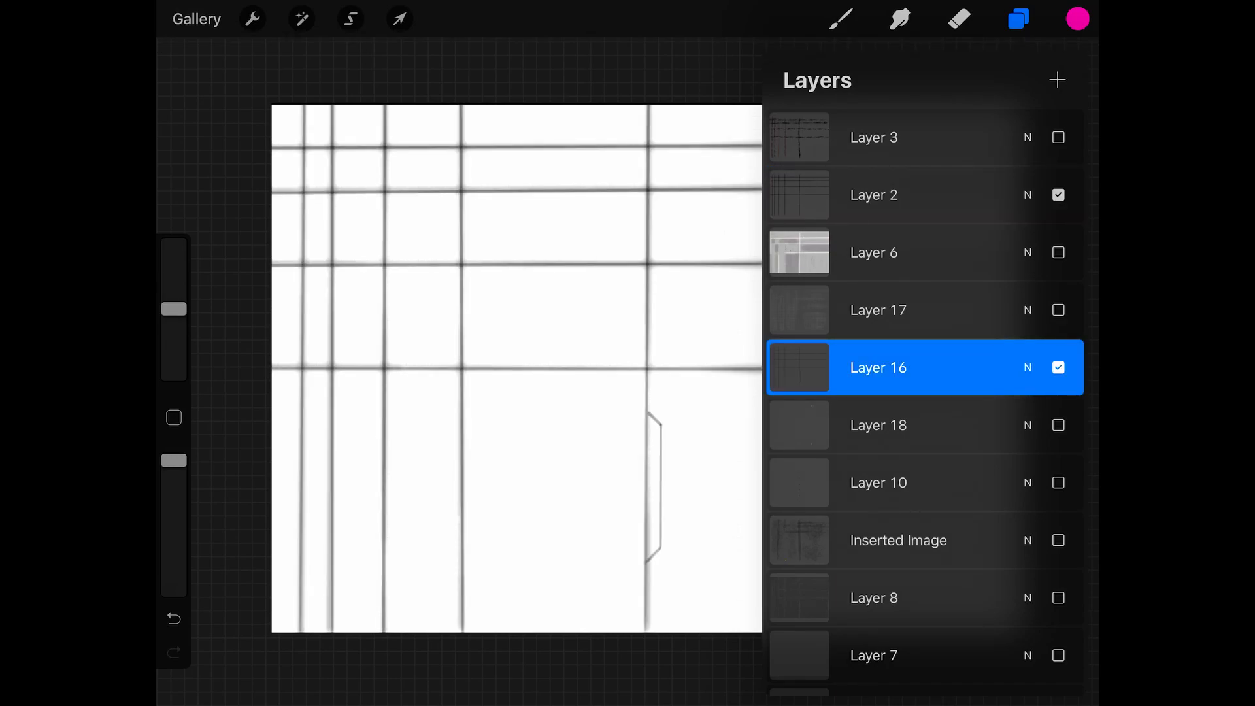
{"action": "left_click_drag", "start_coordinate": [648, 368], "coordinate": [537, 332]}
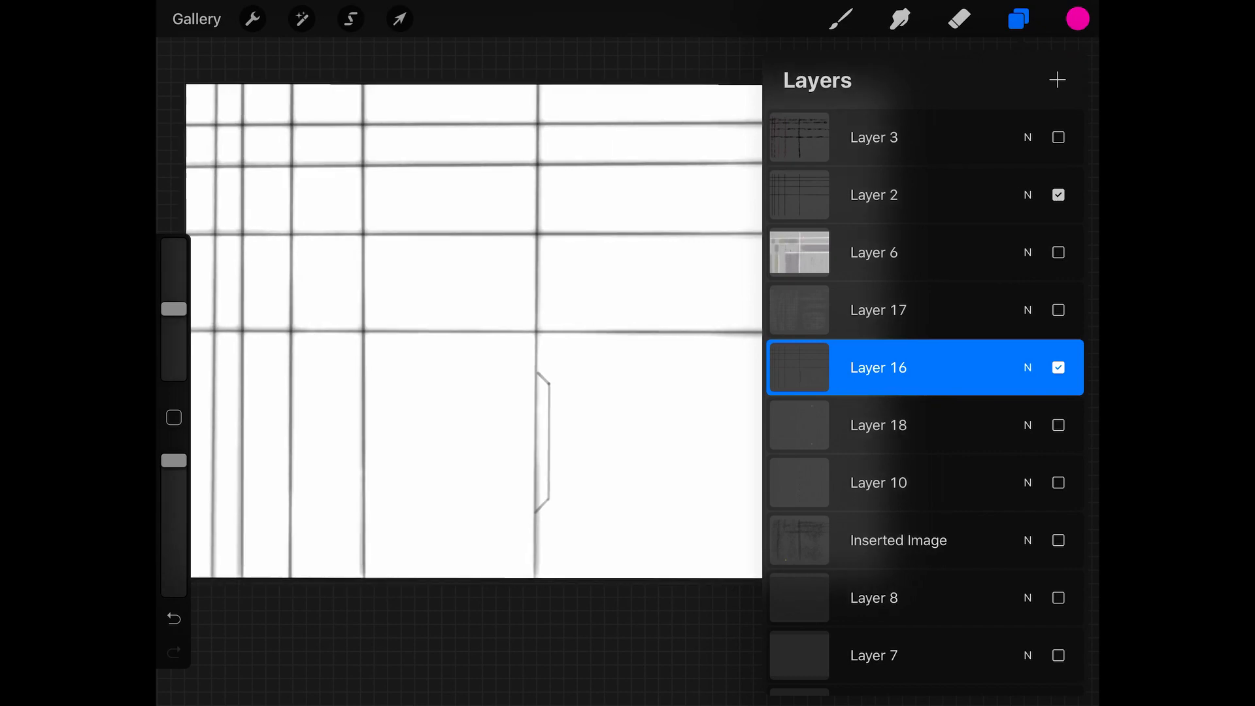
{"action": "left_click", "coordinate": [1058, 368]}
{"action": "left_click", "coordinate": [1058, 425]}
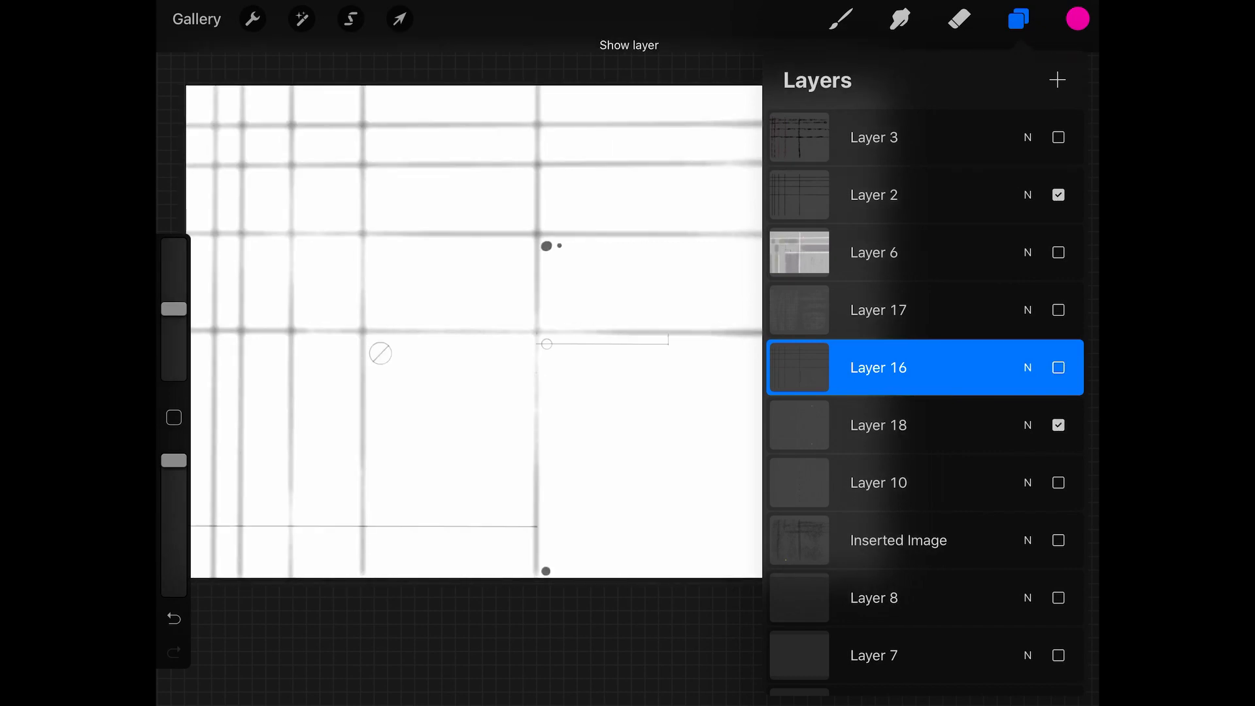
Hide Layer 18, and preview Layer 10 over the panel lines before hiding it again.
{"action": "left_click", "coordinate": [1058, 425]}
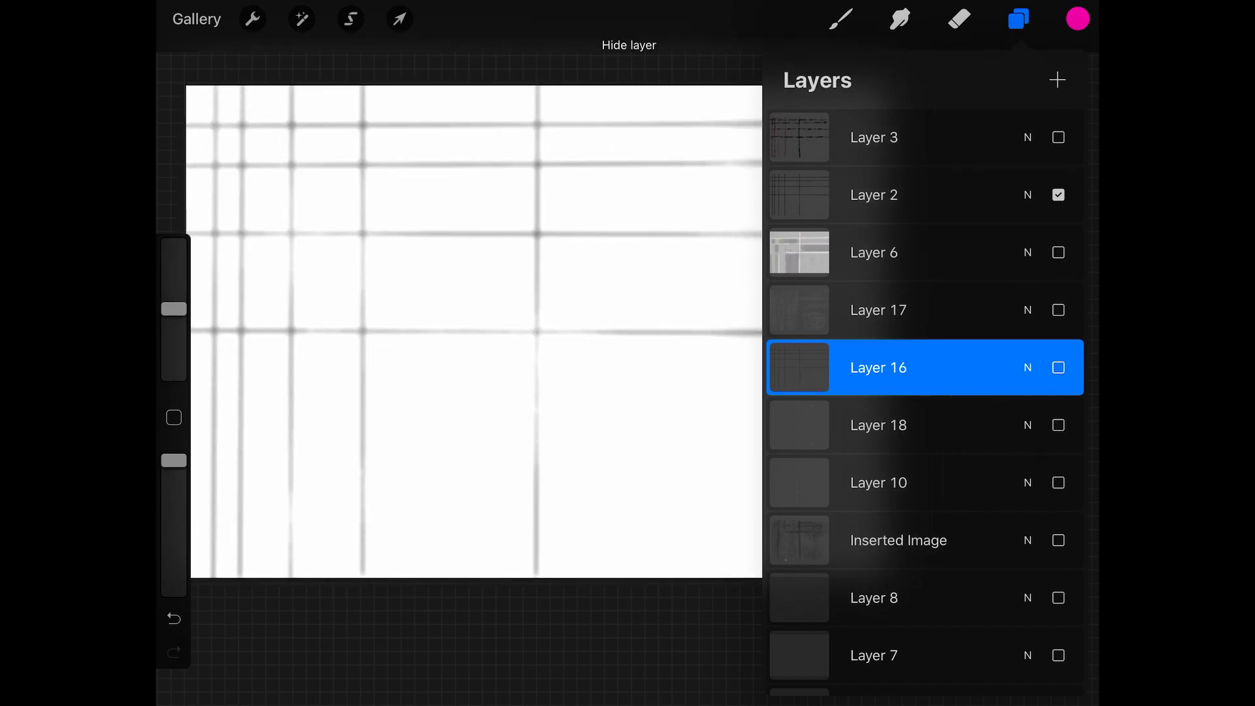
{"action": "left_click", "coordinate": [1058, 482]}
{"action": "left_click", "coordinate": [1058, 483]}
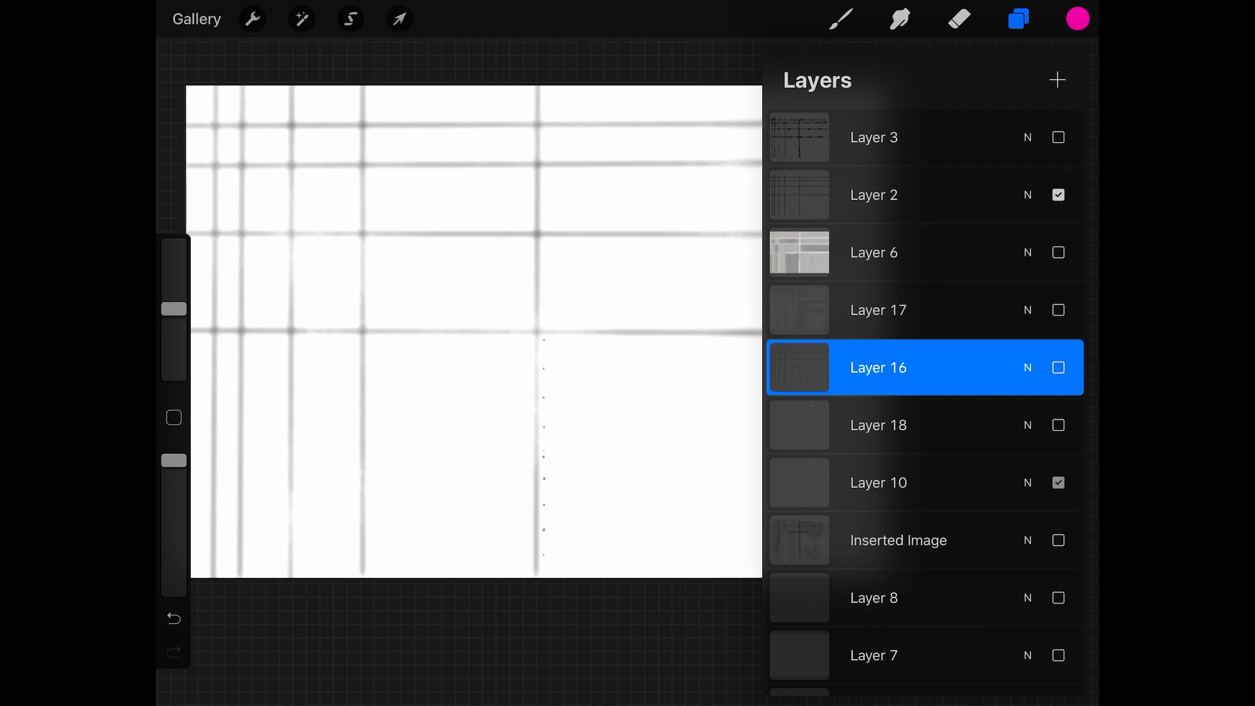
Show the grunge Inserted Image layer above Layer 8 and inspect its wear marks along the panel lines.
{"action": "left_click", "coordinate": [1058, 540]}
{"action": "scroll", "coordinate": [474, 331], "scroll_direction": "down", "scroll_amount": 2}
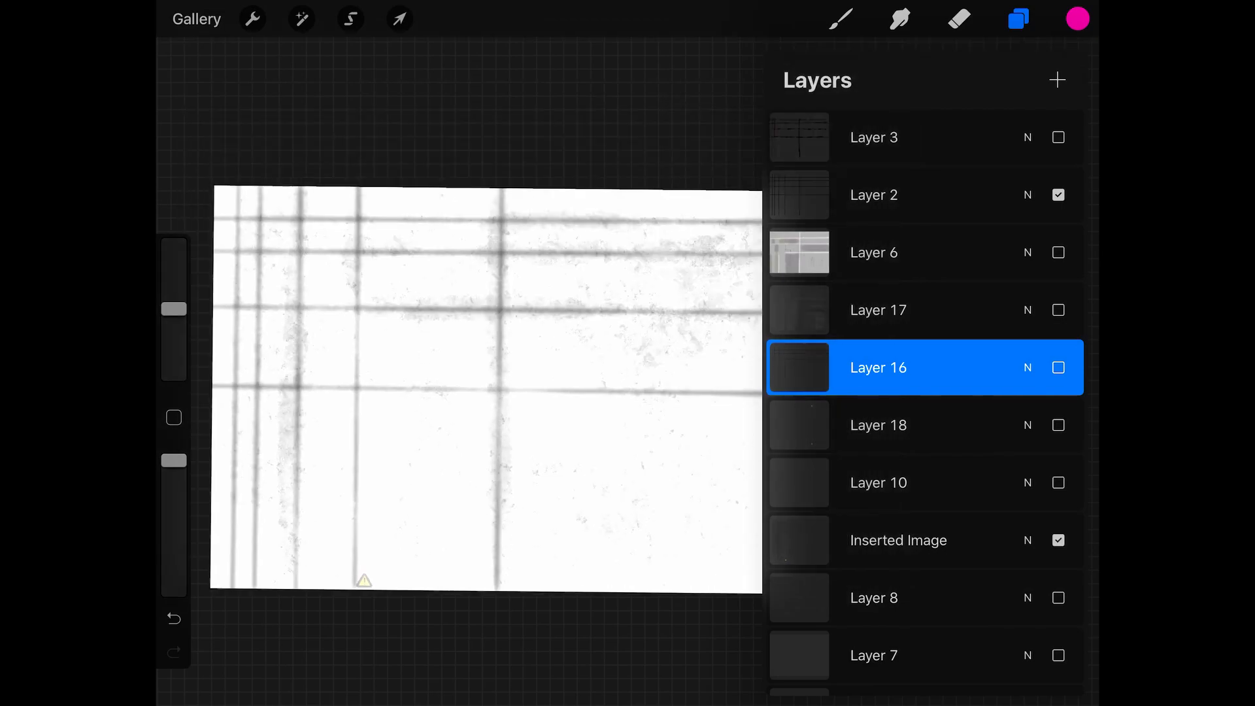
{"action": "scroll", "coordinate": [475, 332], "scroll_direction": "up", "scroll_amount": 5}
{"action": "scroll", "coordinate": [475, 332], "scroll_direction": "down", "scroll_amount": 3}
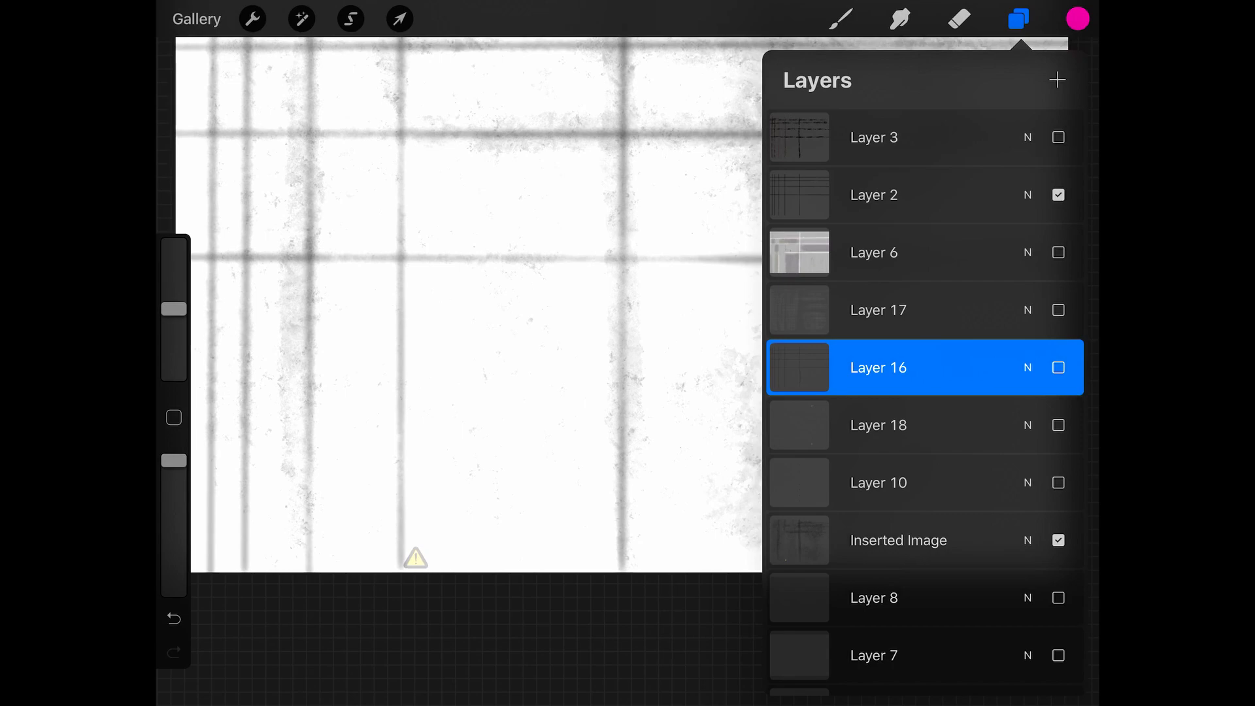
{"action": "scroll", "coordinate": [475, 332], "scroll_direction": "down", "scroll_amount": 3}
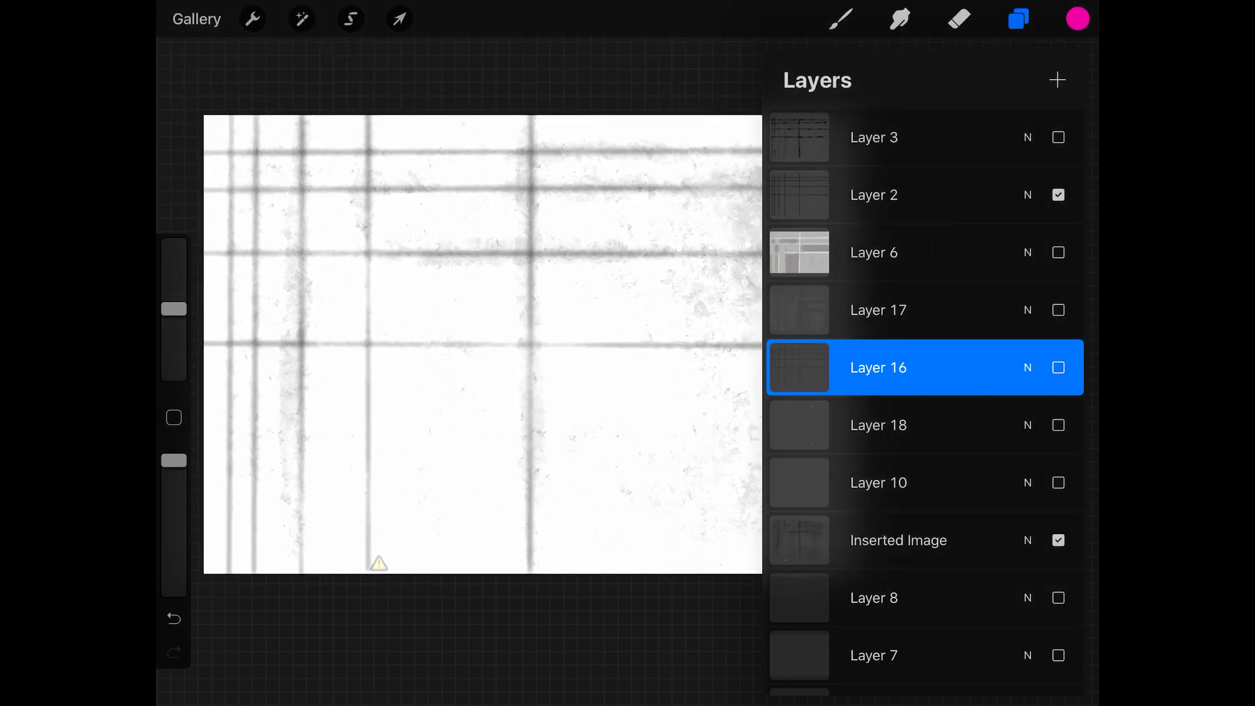
Show Layer 8 under the panel lines and view the whole canvas without the layer list.
{"action": "left_click", "coordinate": [1059, 597]}
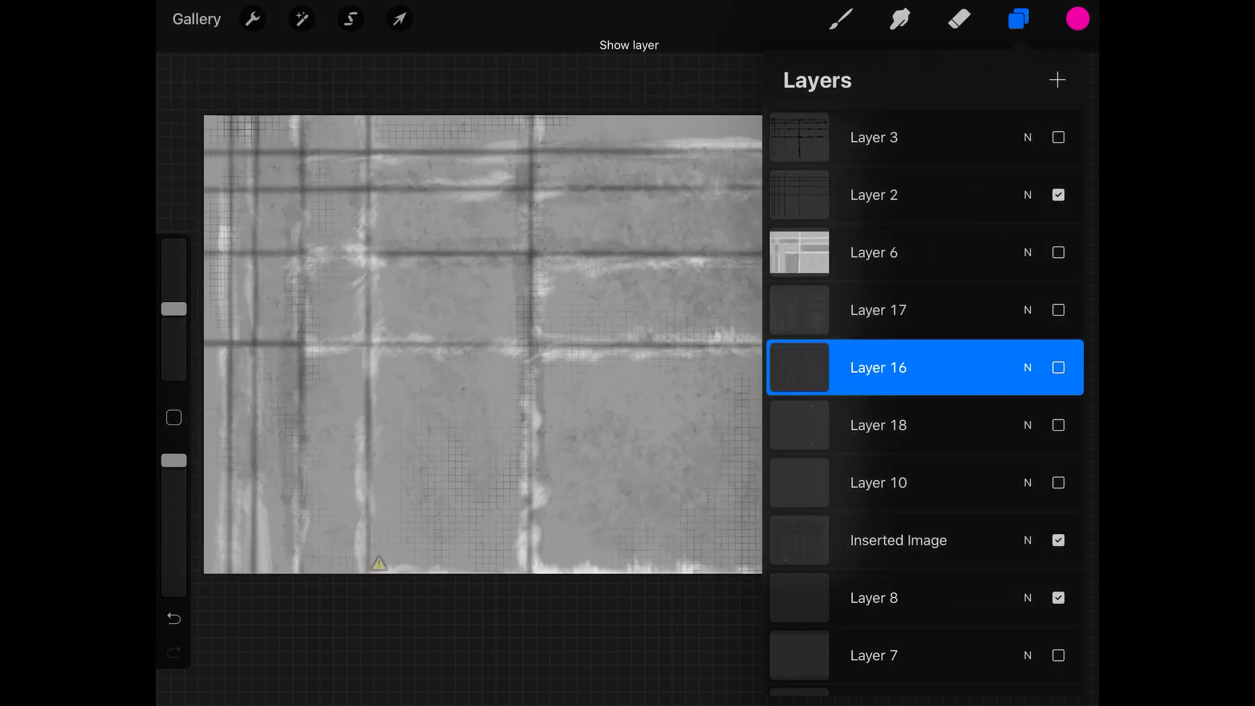
{"action": "scroll", "coordinate": [484, 344], "scroll_direction": "up", "scroll_amount": 3}
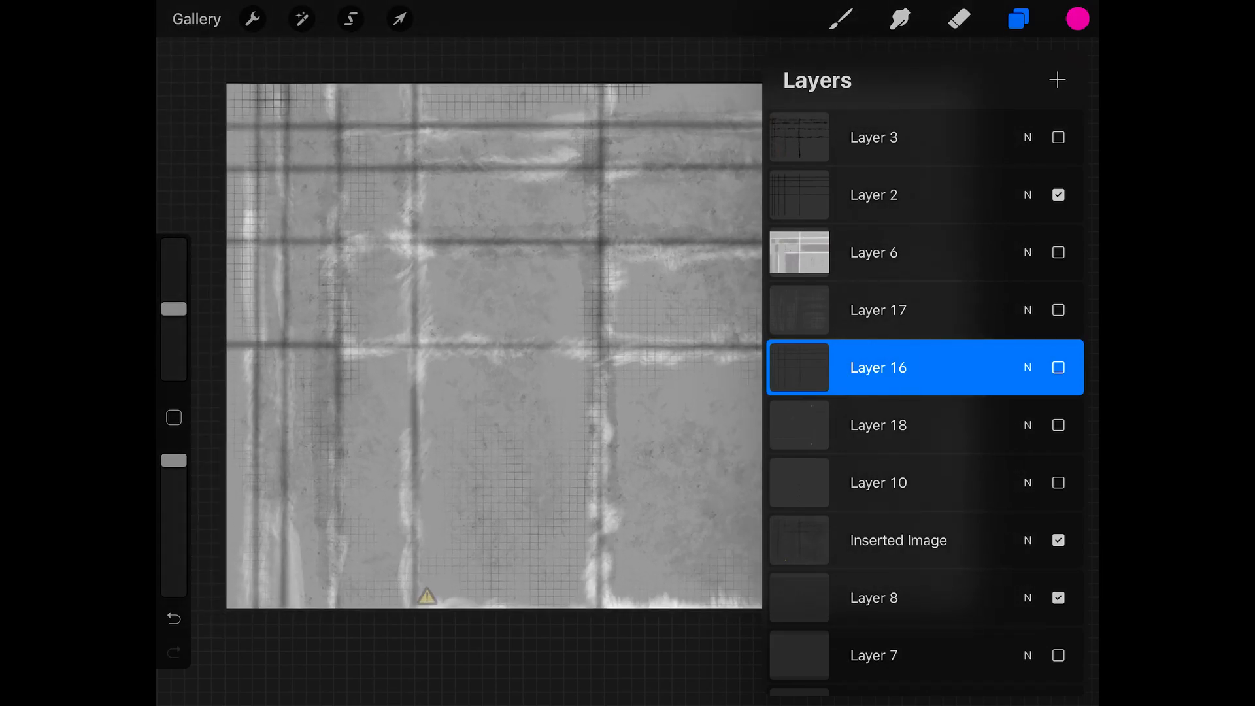
{"action": "left_click", "coordinate": [1018, 18]}
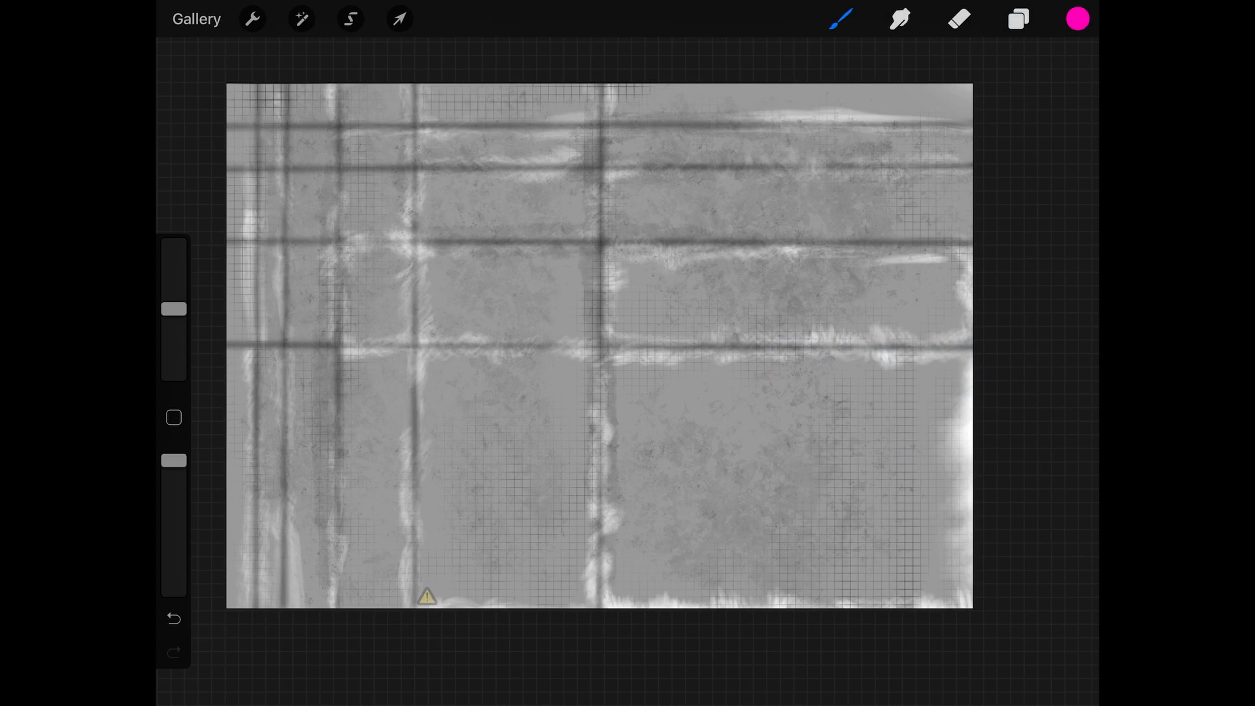
Toggle the upper Inserted Image layer and Layer 8 off and on to compare their contributions to the artwork.
{"action": "left_click", "coordinate": [1019, 19]}
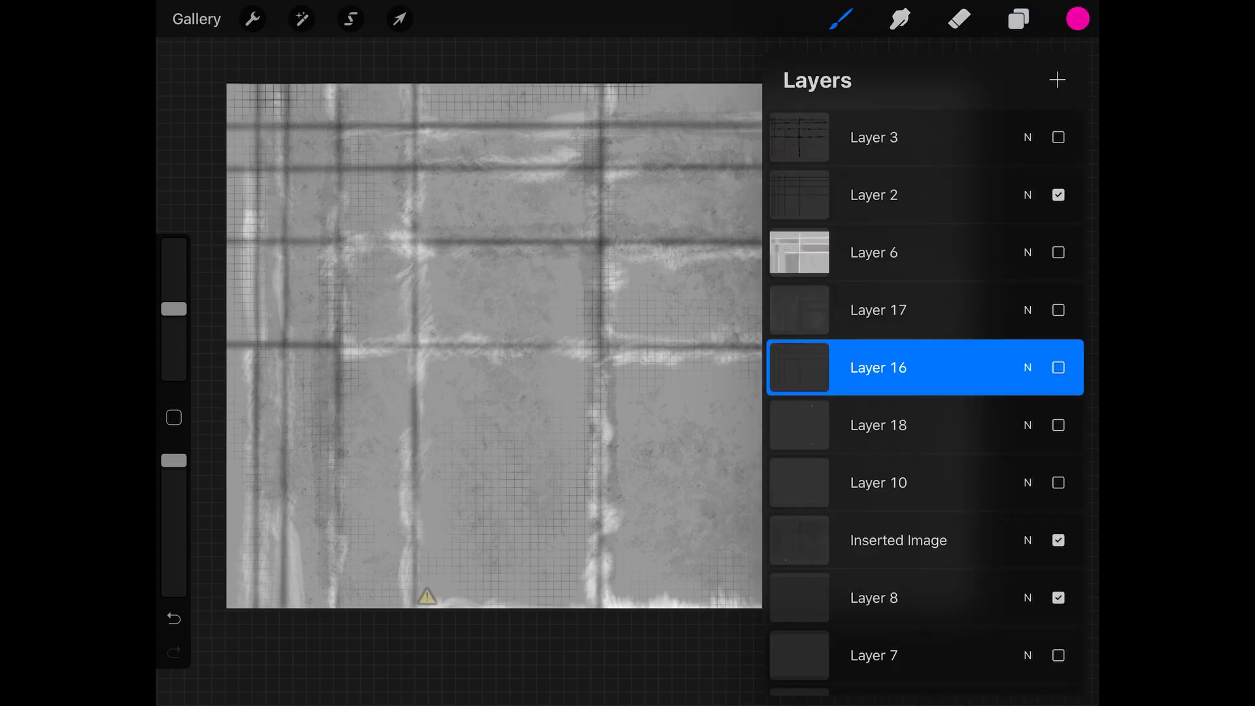
{"action": "scroll", "coordinate": [924, 392], "scroll_direction": "down", "scroll_amount": 1}
{"action": "left_click", "coordinate": [1058, 483]}
{"action": "left_click", "coordinate": [1059, 483]}
{"action": "left_click", "coordinate": [1058, 483]}
{"action": "left_click", "coordinate": [1058, 483]}
{"action": "left_click", "coordinate": [1059, 541]}
{"action": "left_click", "coordinate": [1058, 541]}
{"action": "left_click", "coordinate": [1059, 541]}
{"action": "left_click", "coordinate": [1058, 540]}
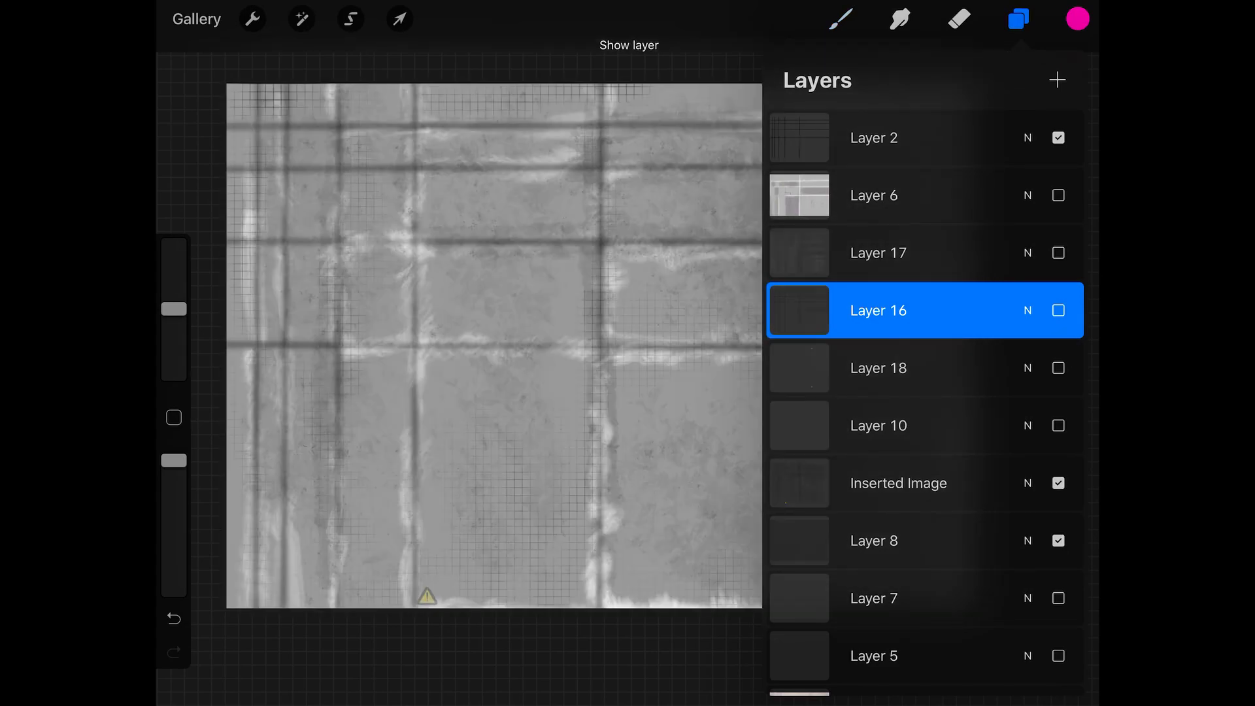
Show Layer 4 as the base colour, and compare the artwork with and without the grunge Inserted Image layer.
{"action": "scroll", "coordinate": [924, 392], "scroll_direction": "down", "scroll_amount": 3}
{"action": "left_click", "coordinate": [1058, 616]}
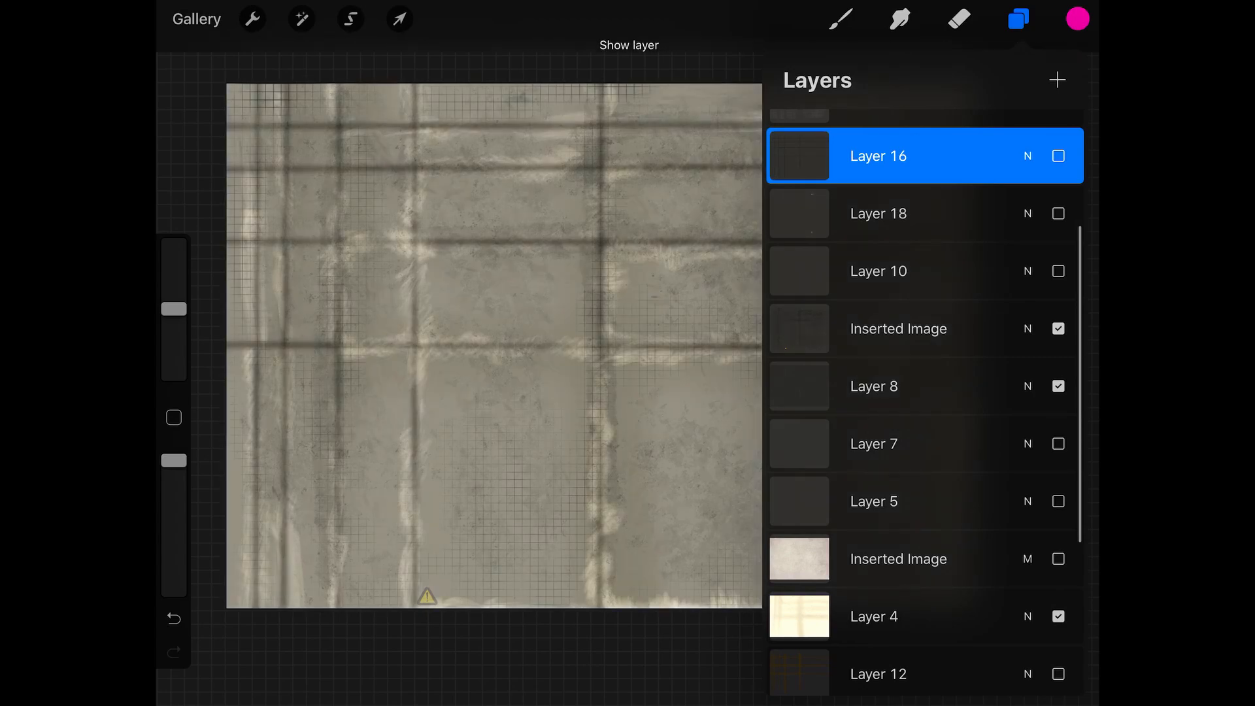
{"action": "left_click", "coordinate": [1059, 328]}
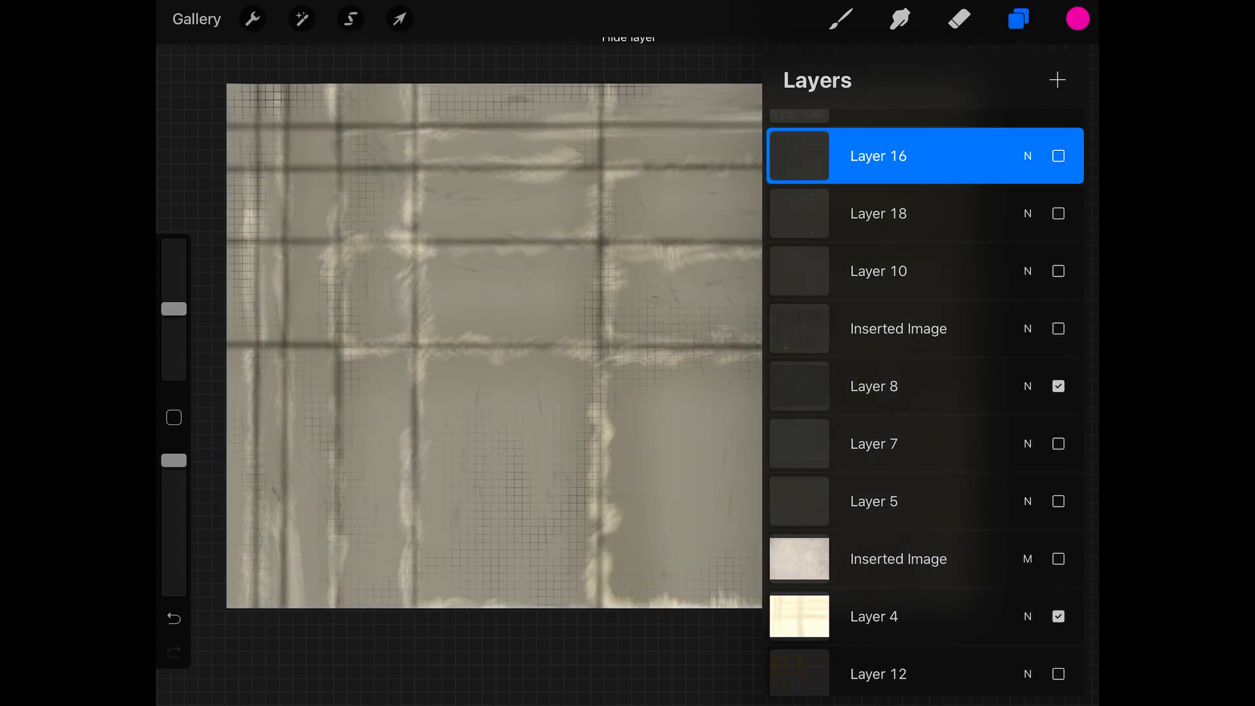
{"action": "left_click", "coordinate": [1059, 328]}
Hide Layer 8 and inspect the panel lines and grunge over the cream Layer 4.
{"action": "left_click", "coordinate": [1059, 386]}
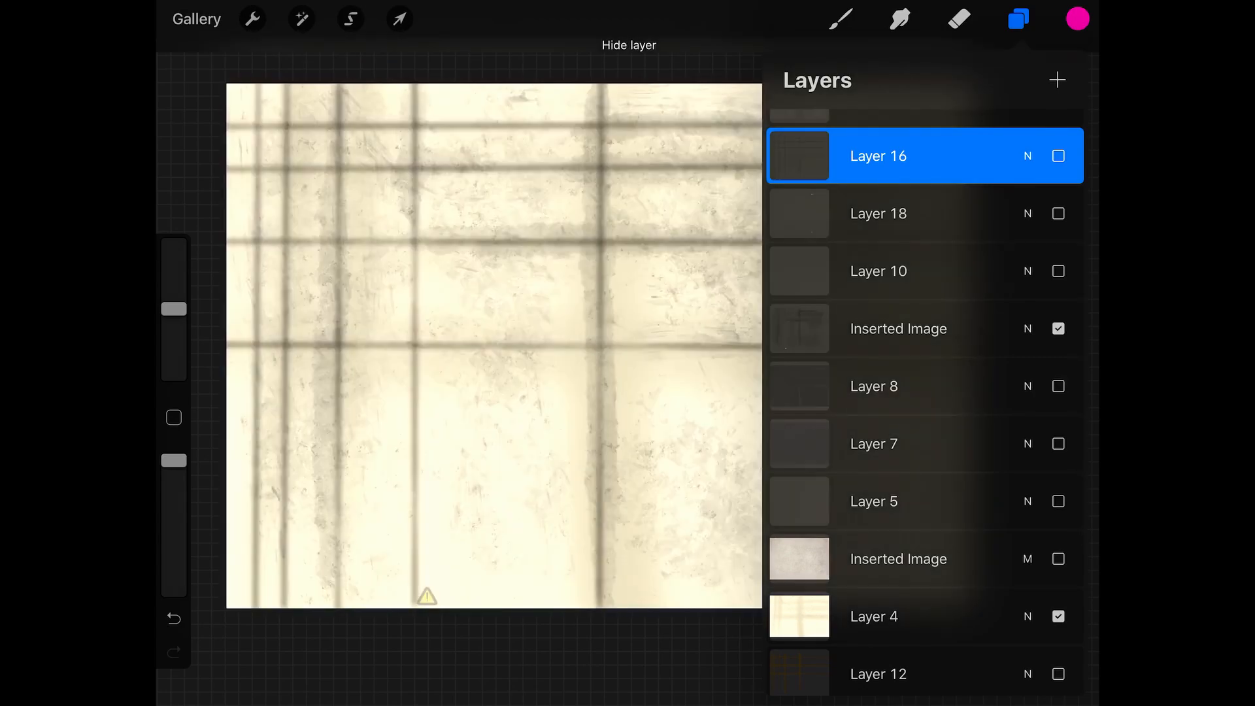
{"action": "scroll", "coordinate": [506, 497], "scroll_direction": "down", "scroll_amount": 3}
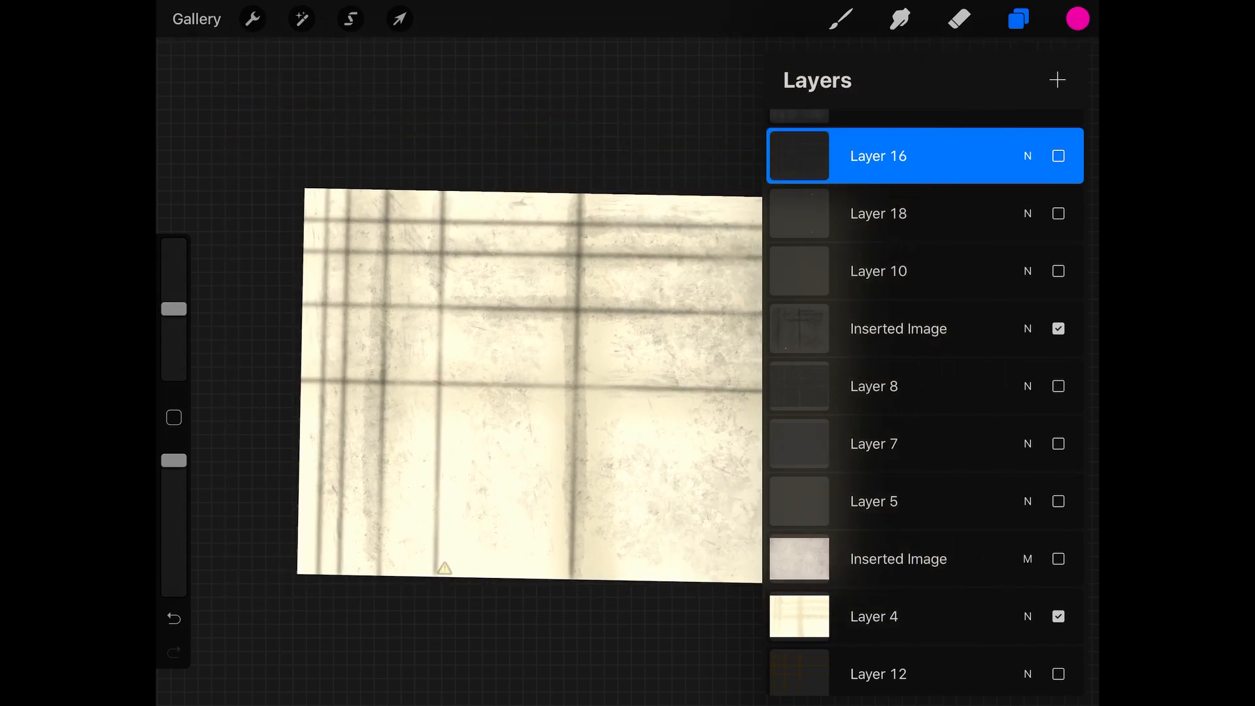
{"action": "scroll", "coordinate": [490, 362], "scroll_direction": "up", "scroll_amount": 2}
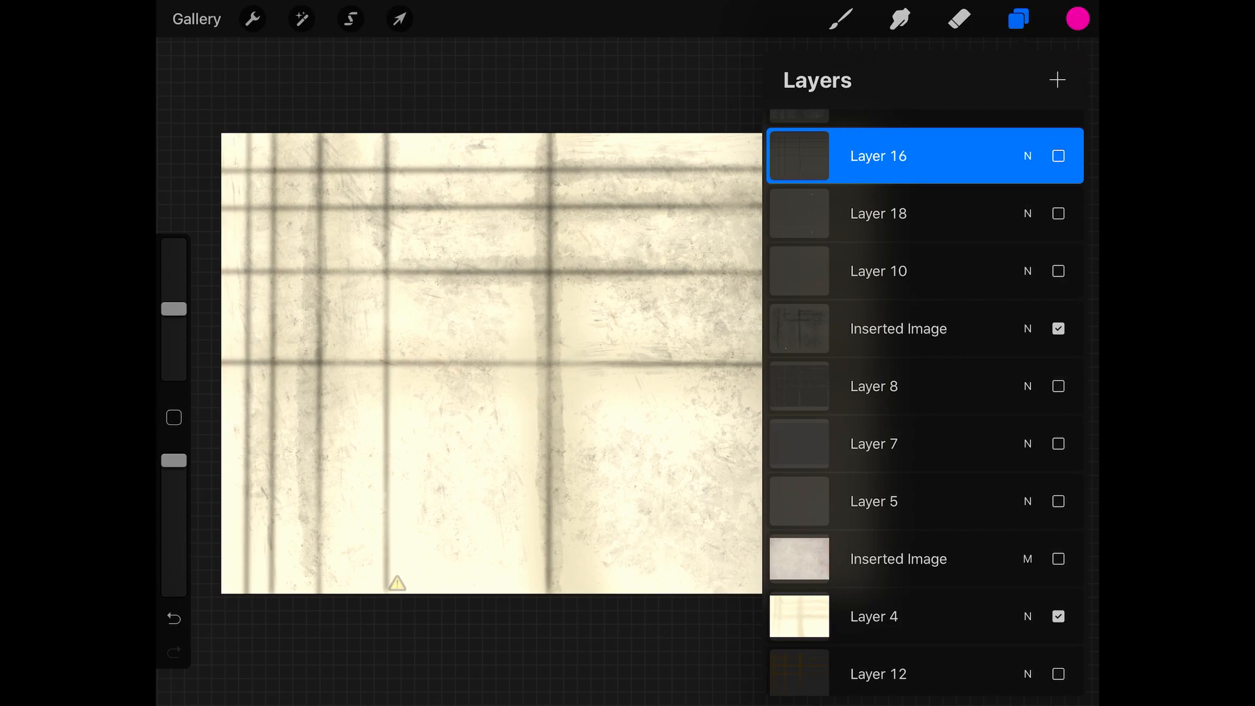
{"action": "scroll", "coordinate": [490, 366], "scroll_direction": "down", "scroll_amount": 2}
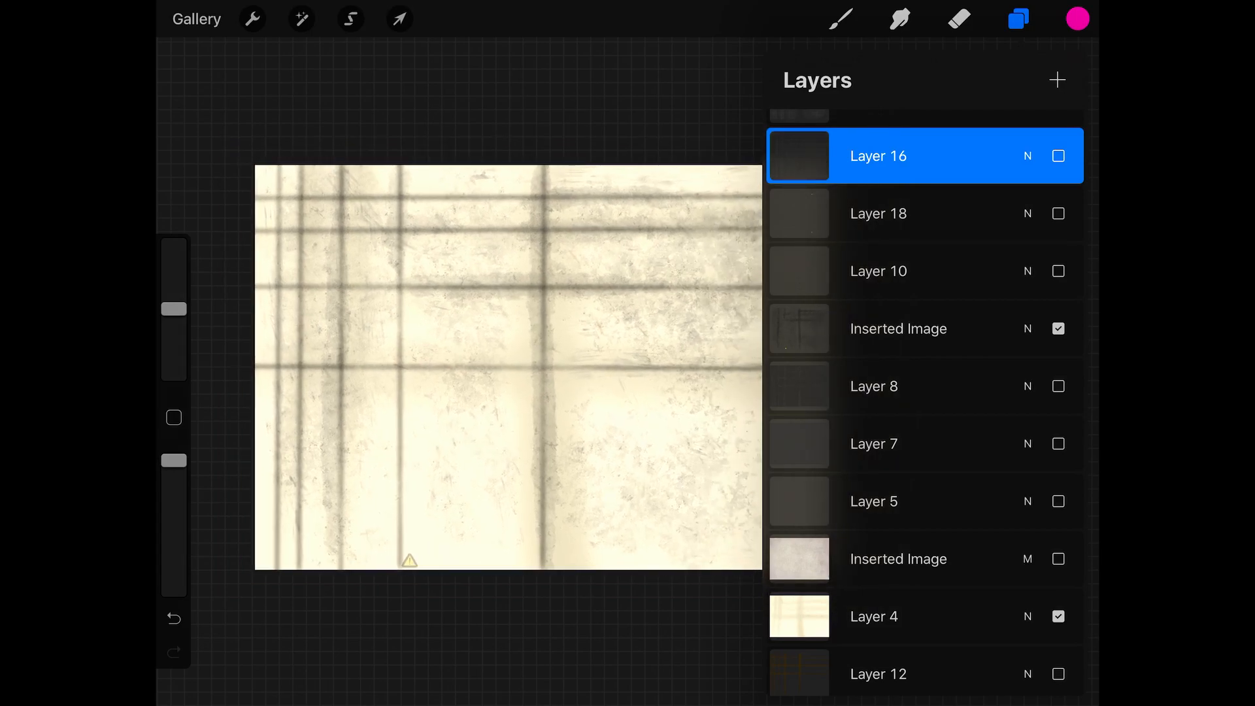
Return to the gallery, open the green metal panel artwork (4012 × 2921 px), and inspect its panels and worn edges.
{"action": "left_click", "coordinate": [840, 19]}
{"action": "left_click", "coordinate": [196, 19]}
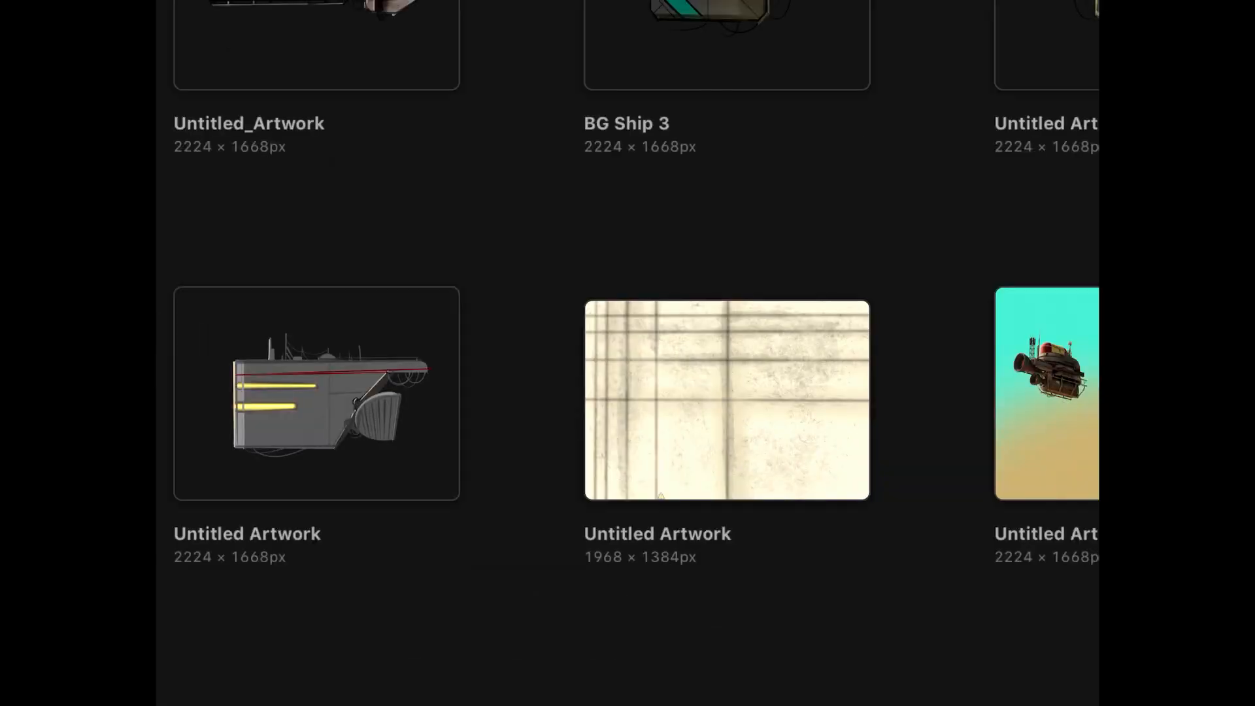
{"action": "scroll", "coordinate": [627, 392], "scroll_direction": "up", "scroll_amount": 8}
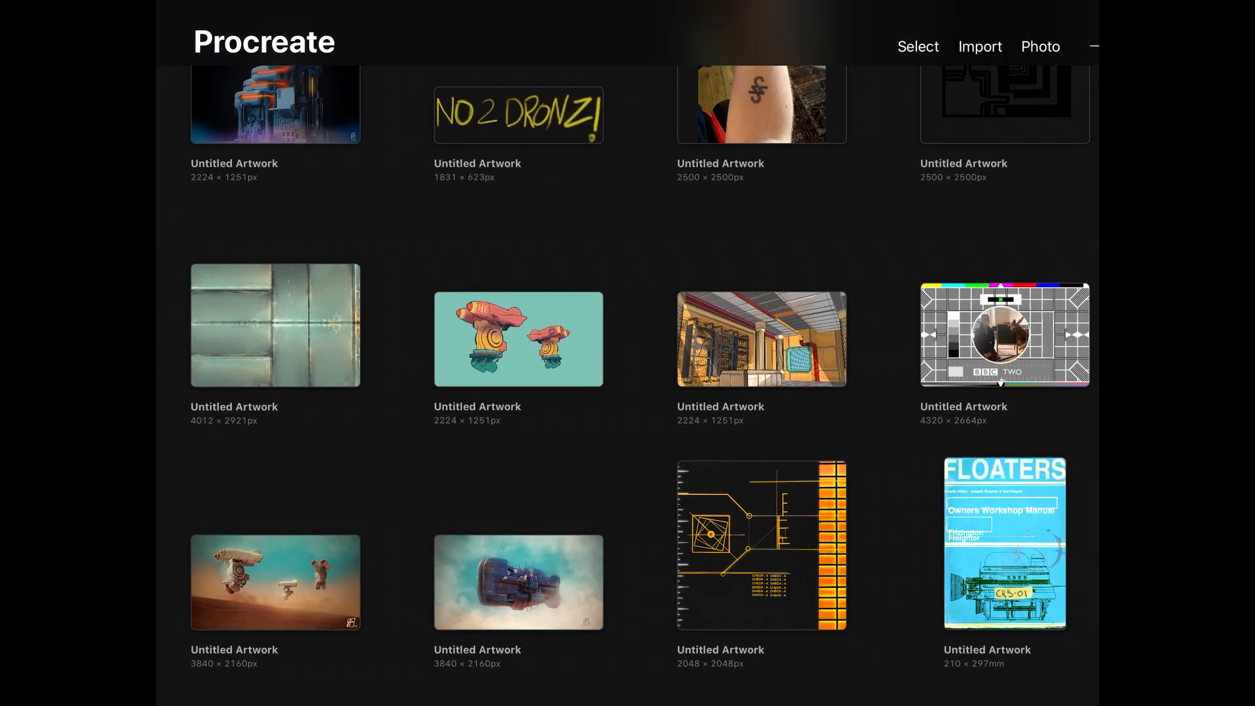
{"action": "left_click", "coordinate": [273, 325]}
{"action": "scroll", "coordinate": [628, 366], "scroll_direction": "down", "scroll_amount": 5}
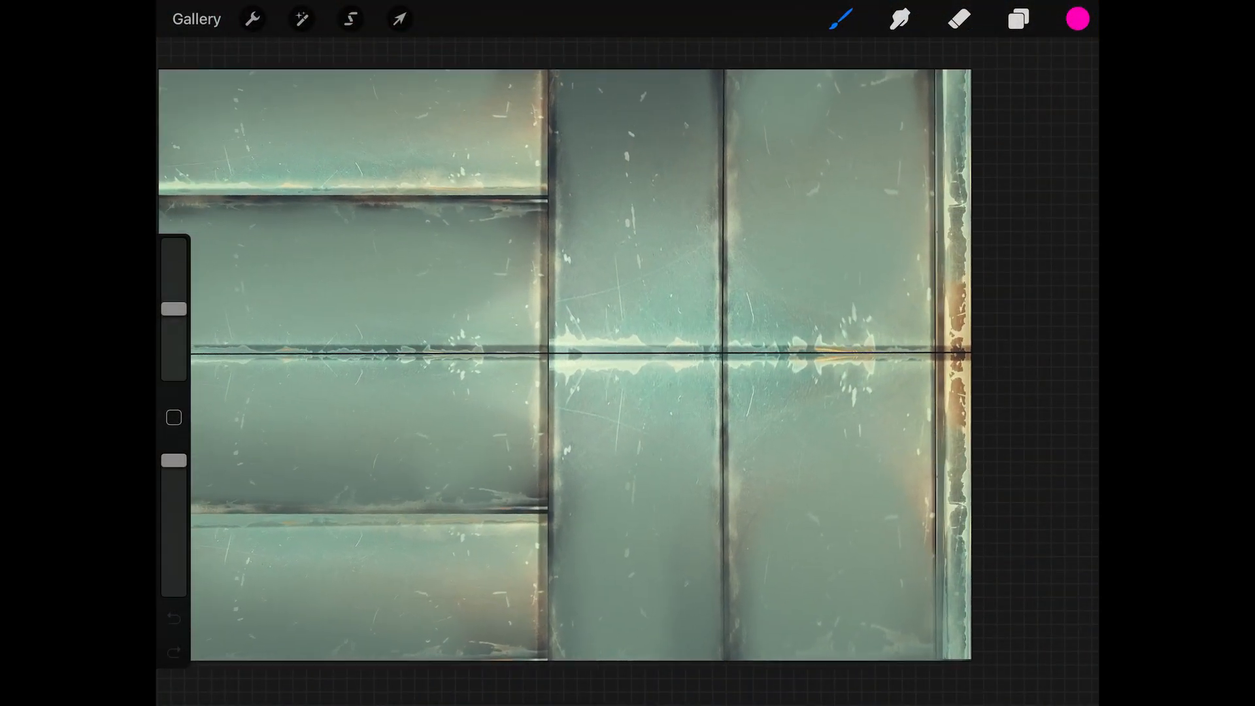
{"action": "scroll", "coordinate": [615, 367], "scroll_direction": "down", "scroll_amount": 3}
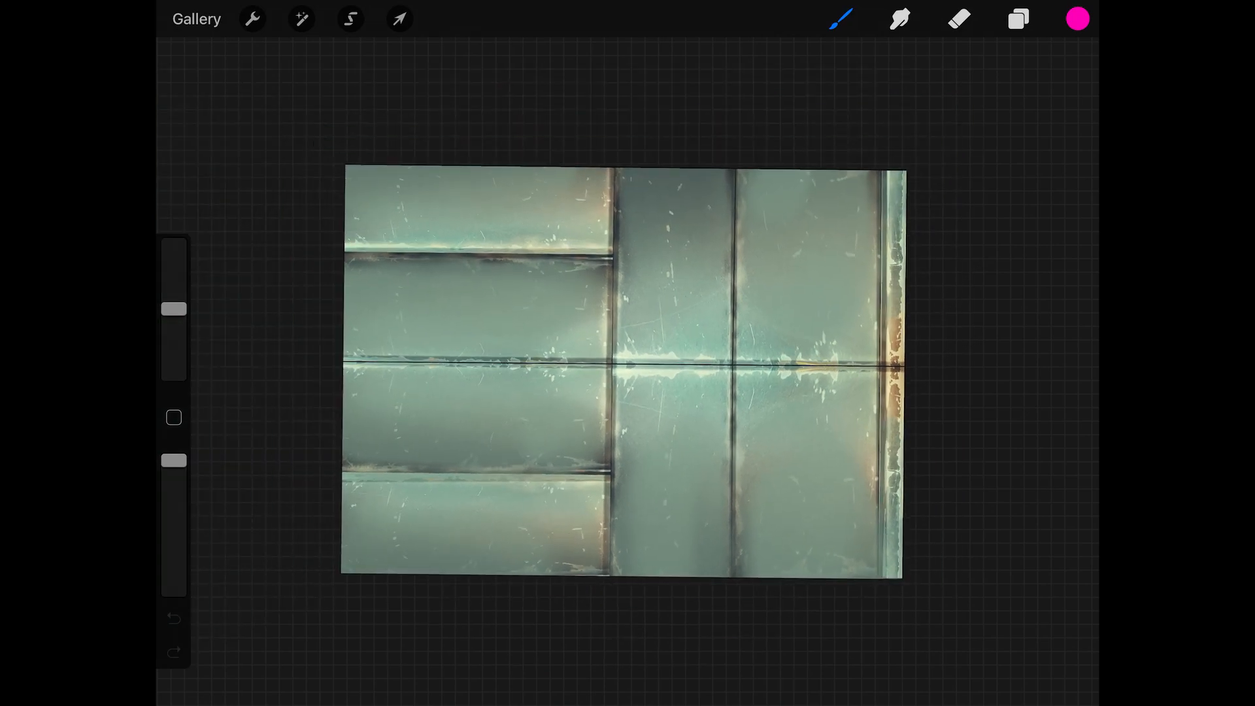
{"action": "scroll", "coordinate": [628, 366], "scroll_direction": "up", "scroll_amount": 3}
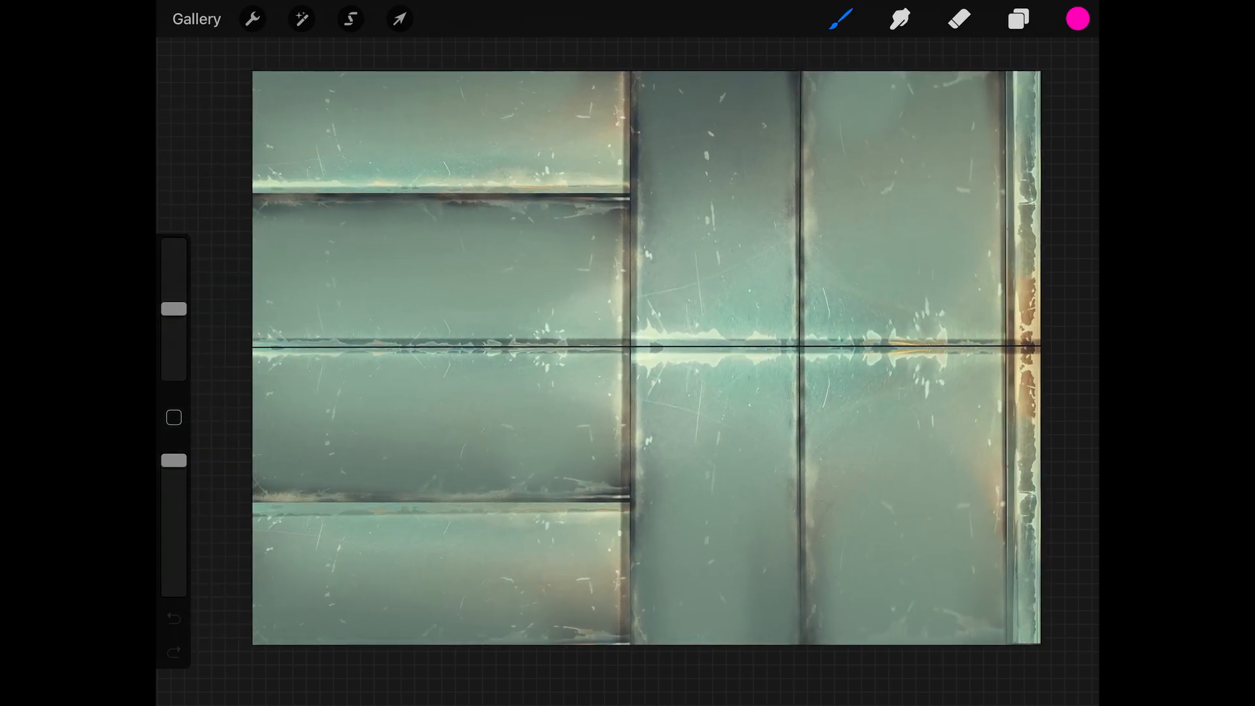
{"action": "scroll", "coordinate": [638, 388], "scroll_direction": "down", "scroll_amount": 3}
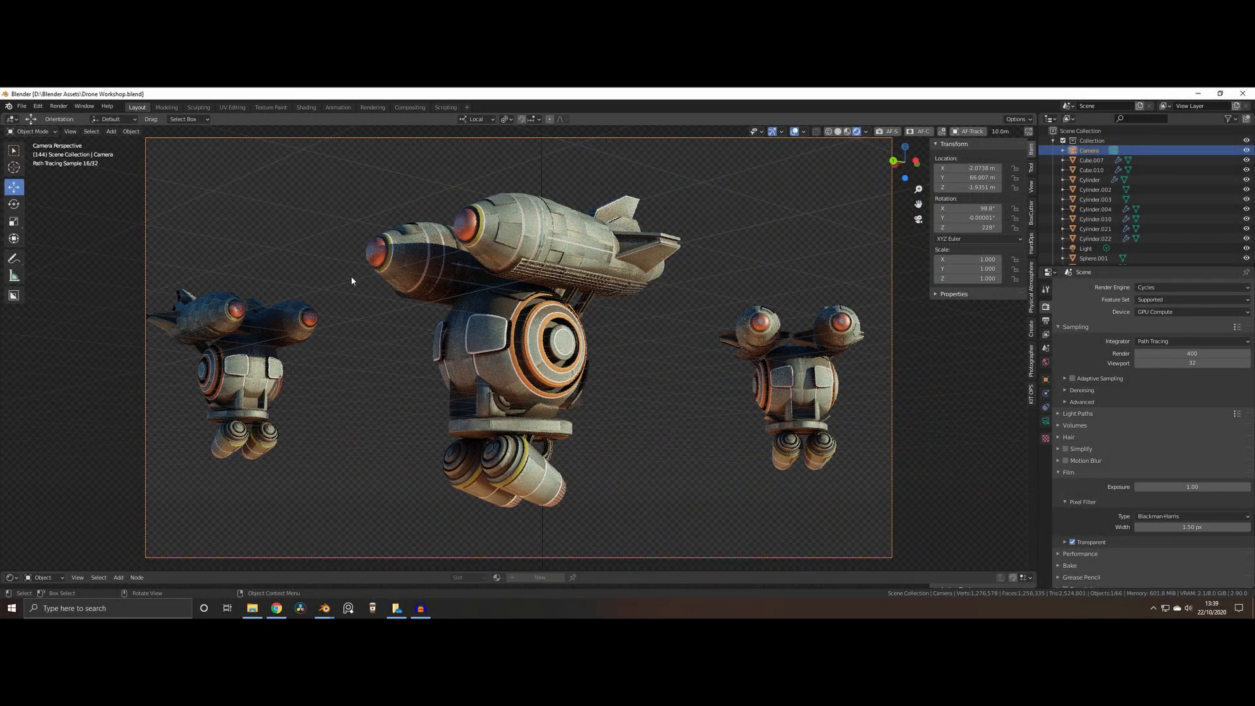
Switch to the Drone Workshop scene in Blender, inspect the central drone up close, and return to the camera view.
{"action": "left_click", "coordinate": [566, 226]}
{"action": "middle_click_drag", "start_coordinate": [566, 226], "coordinate": [579, 256]}
{"action": "scroll", "coordinate": [579, 257], "scroll_direction": "up", "scroll_amount": 5}
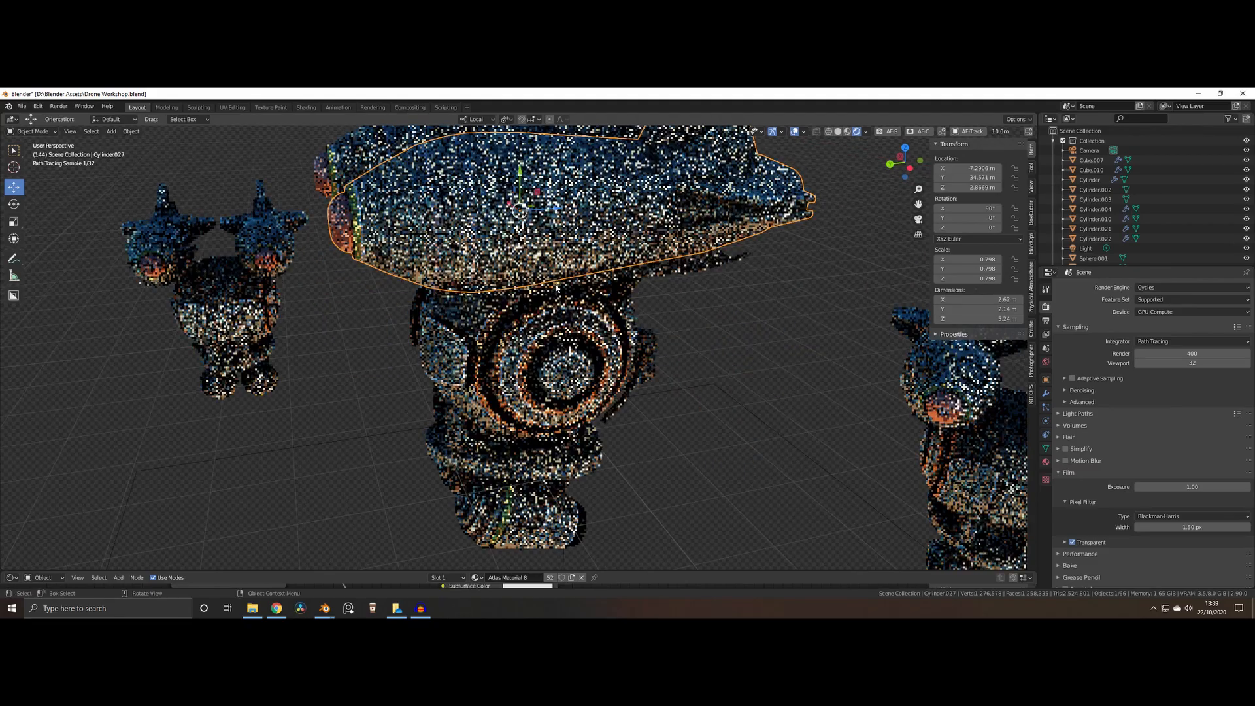
{"action": "key", "text": "KP_0"}
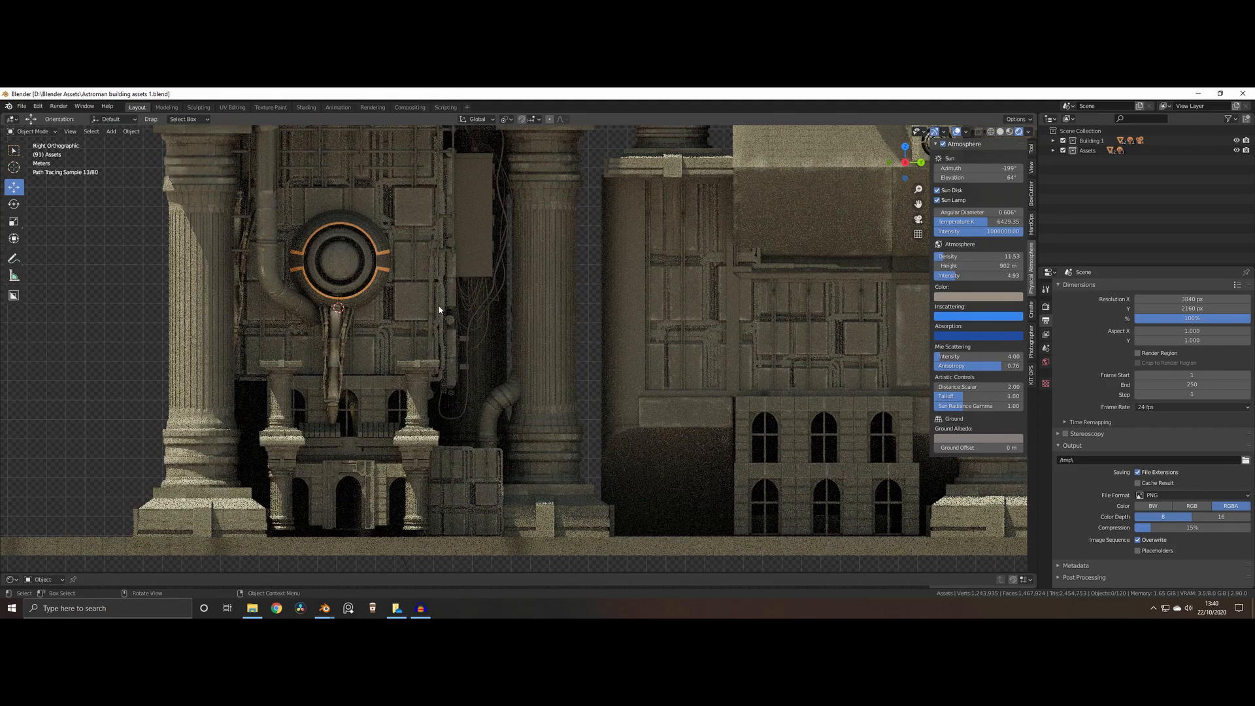
In the Astroman building assets 1 scene, examine the facade around the round vent and the separate asset pieces beside the building.
{"action": "scroll", "coordinate": [442, 311], "scroll_direction": "up", "scroll_amount": 4}
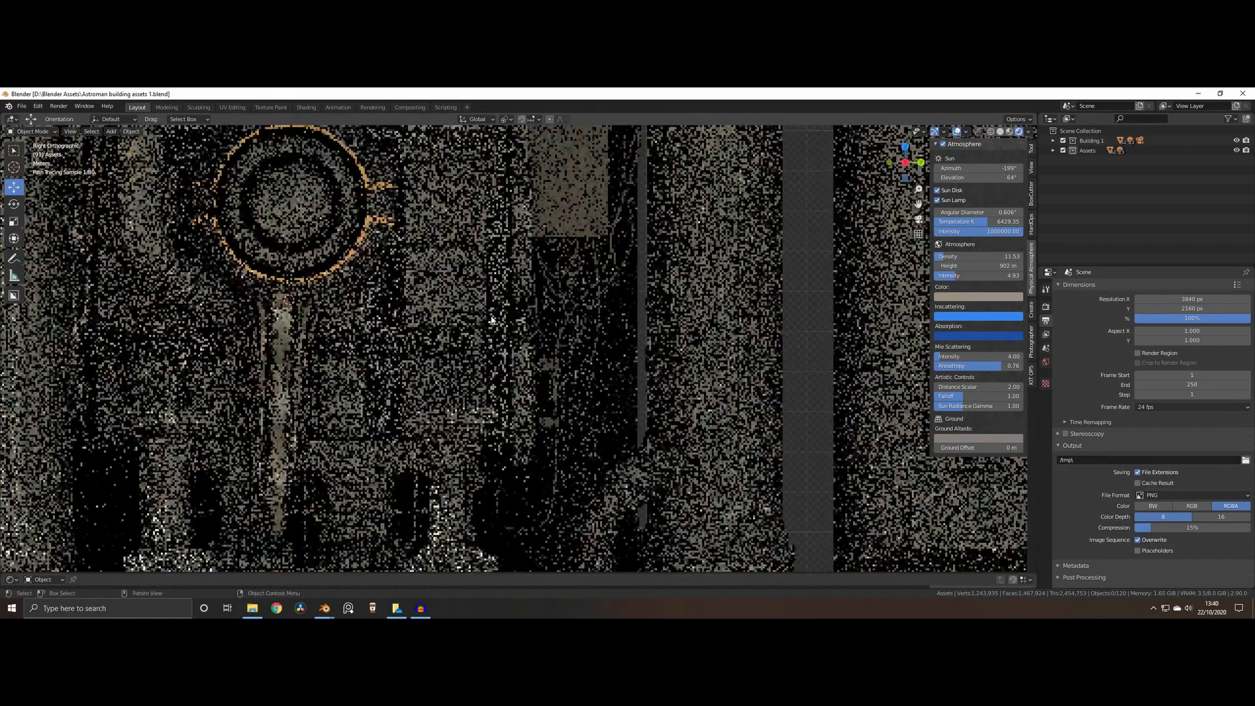
{"action": "mouse_move", "coordinate": [463, 294]}
{"action": "middle_mouse_down", "text": "shift"}
{"action": "mouse_move", "coordinate": [689, 381]}
{"action": "mouse_move", "coordinate": [675, 401]}
{"action": "middle_mouse_up", "text": "shift"}
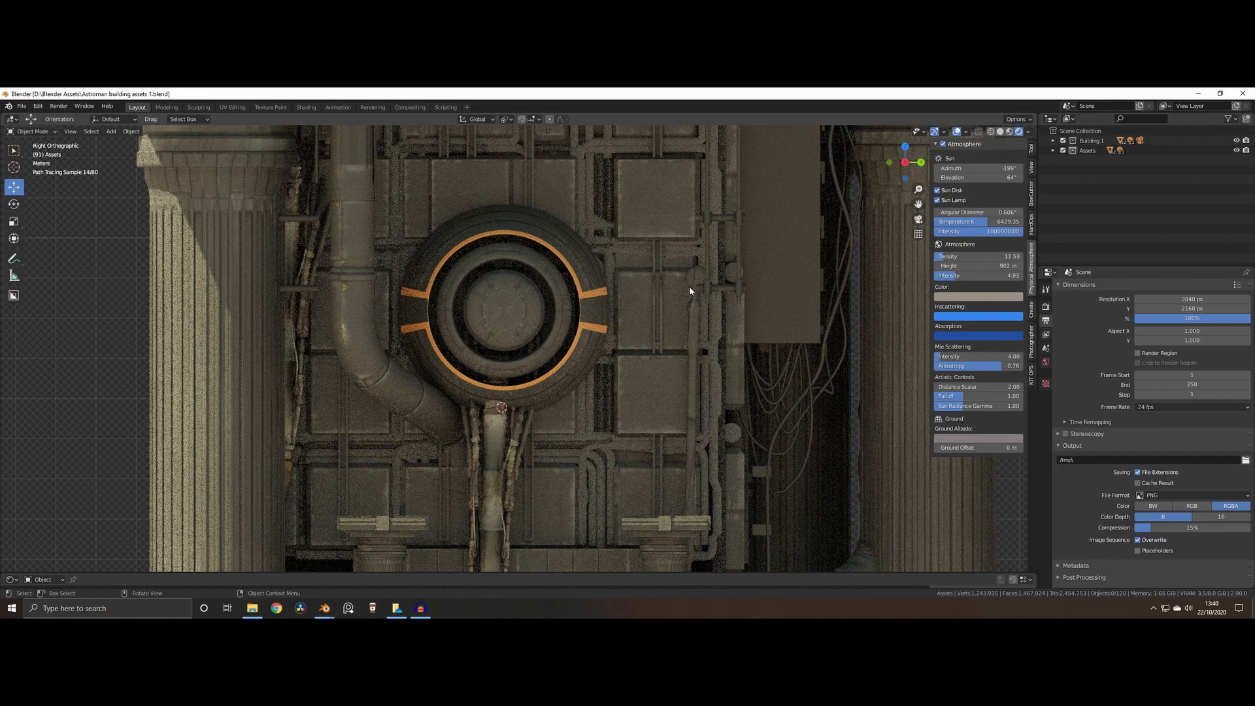
{"action": "scroll", "coordinate": [523, 307], "scroll_direction": "down", "scroll_amount": 2}
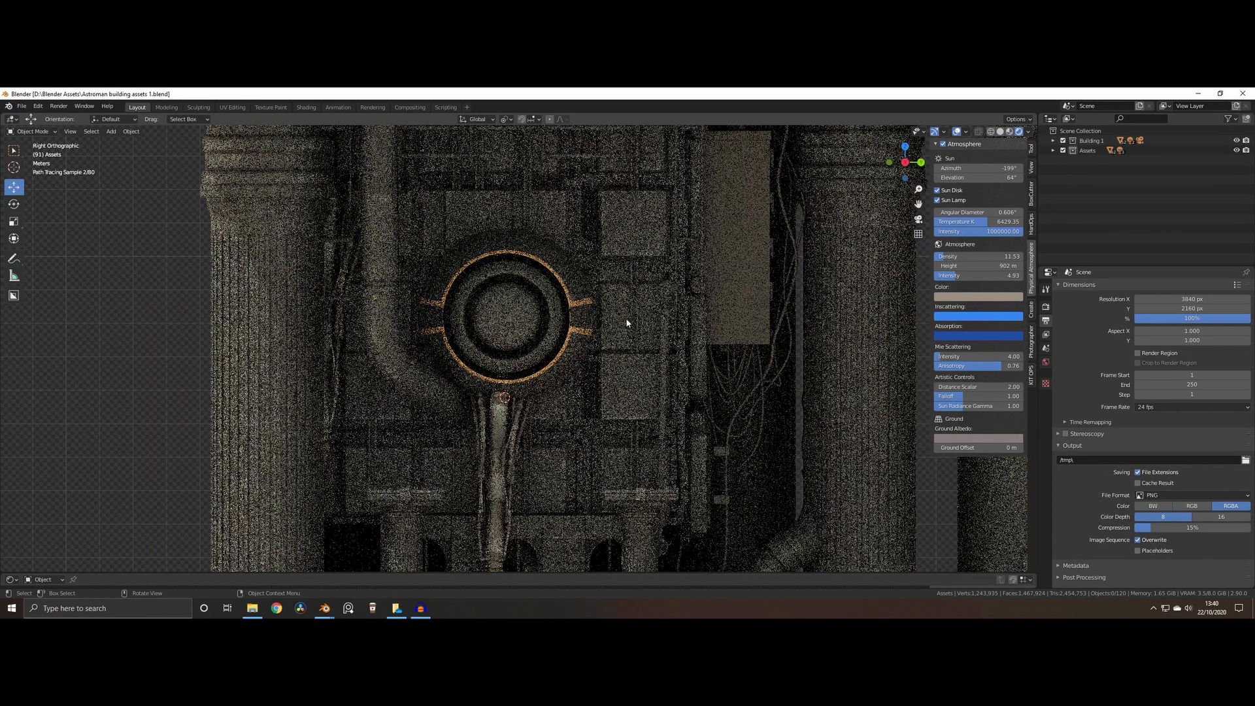
{"action": "scroll", "coordinate": [626, 323], "scroll_direction": "down", "scroll_amount": 5}
{"action": "middle_click_drag", "start_coordinate": [387, 375], "coordinate": [658, 366], "text": "shift"}
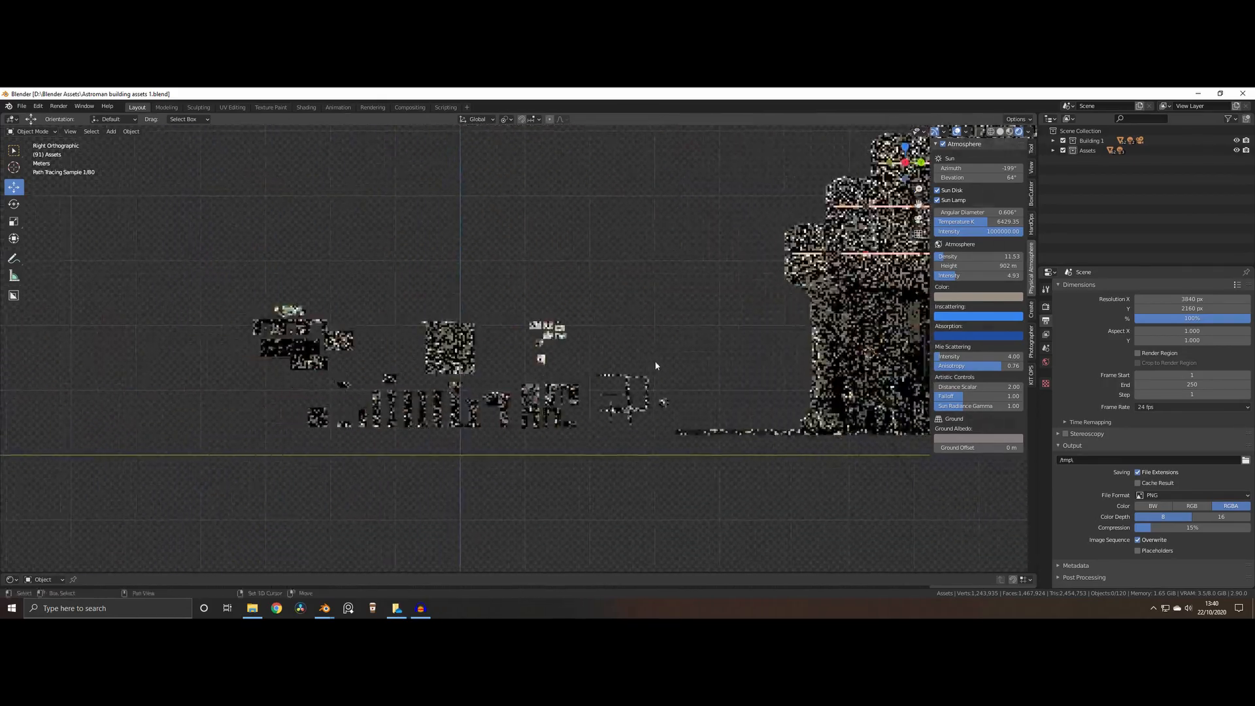
{"action": "scroll", "coordinate": [545, 358], "scroll_direction": "up", "scroll_amount": 7}
{"action": "mouse_move", "coordinate": [545, 358]}
{"action": "middle_mouse_down", "text": "shift"}
{"action": "mouse_move", "coordinate": [629, 312]}
{"action": "mouse_move", "coordinate": [615, 338]}
{"action": "middle_mouse_up", "text": "shift"}
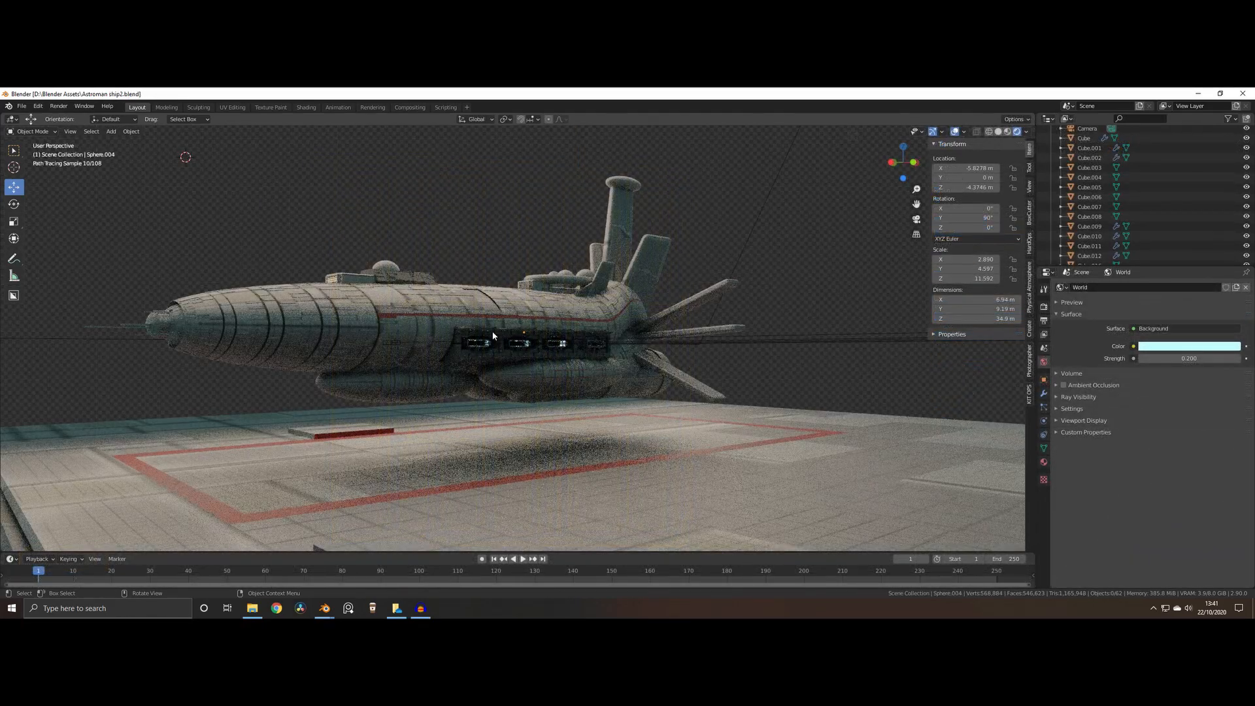
In the Astroman ship2 scene, inspect the ship's hull panels from above and the side, and return to the camera view.
{"action": "mouse_move", "coordinate": [493, 336]}
{"action": "middle_mouse_down"}
{"action": "mouse_move", "coordinate": [472, 350]}
{"action": "mouse_move", "coordinate": [584, 410]}
{"action": "middle_mouse_up"}
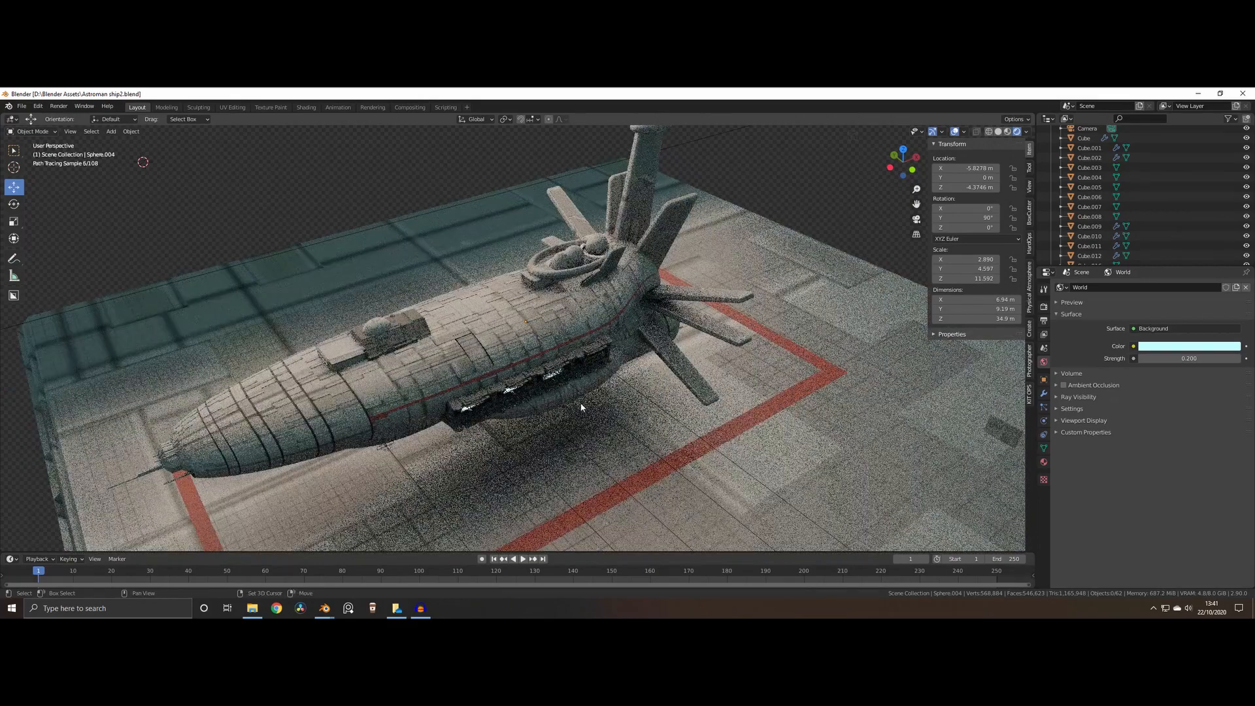
{"action": "scroll", "coordinate": [584, 409], "scroll_direction": "up", "scroll_amount": 3}
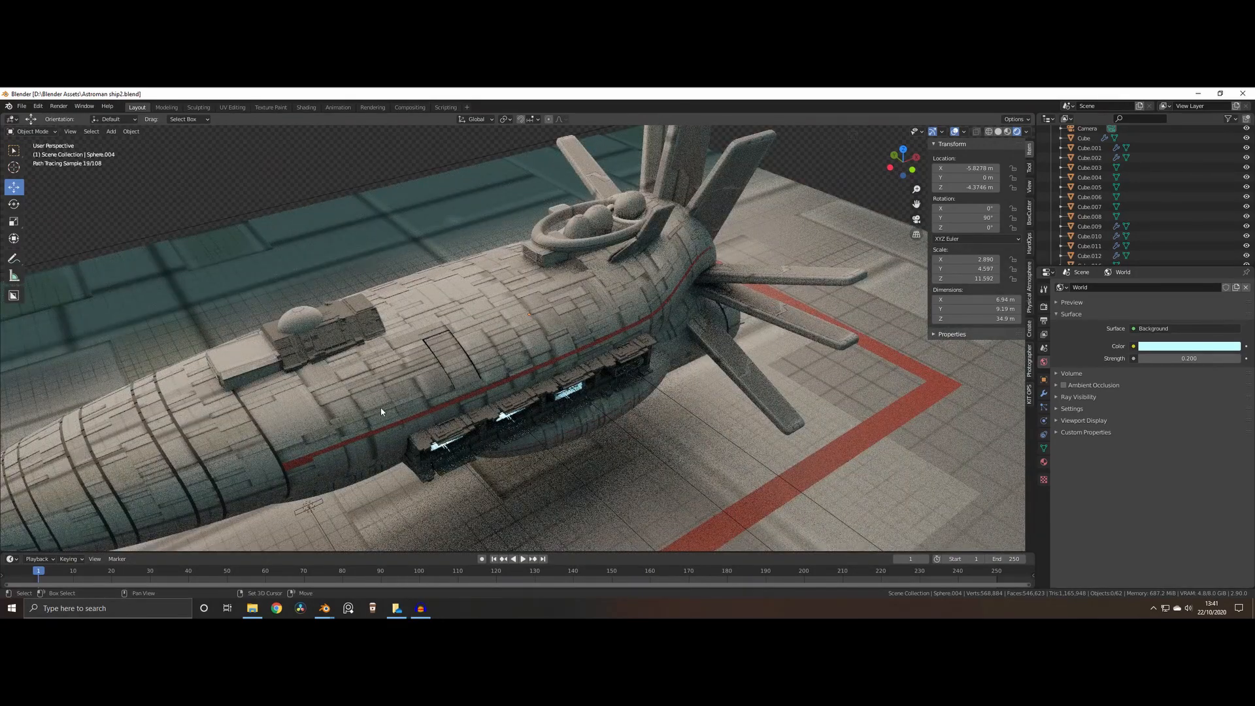
{"action": "middle_click_drag", "start_coordinate": [376, 416], "coordinate": [507, 356]}
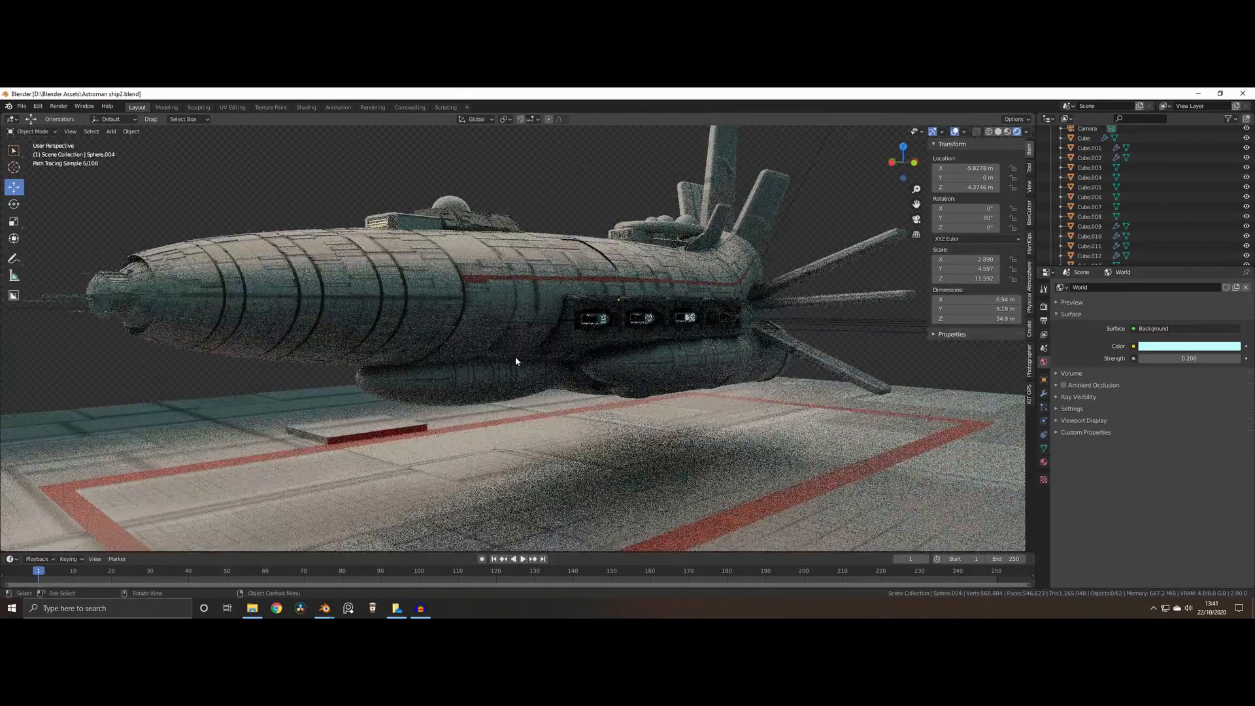
{"action": "key", "text": "KP_0"}
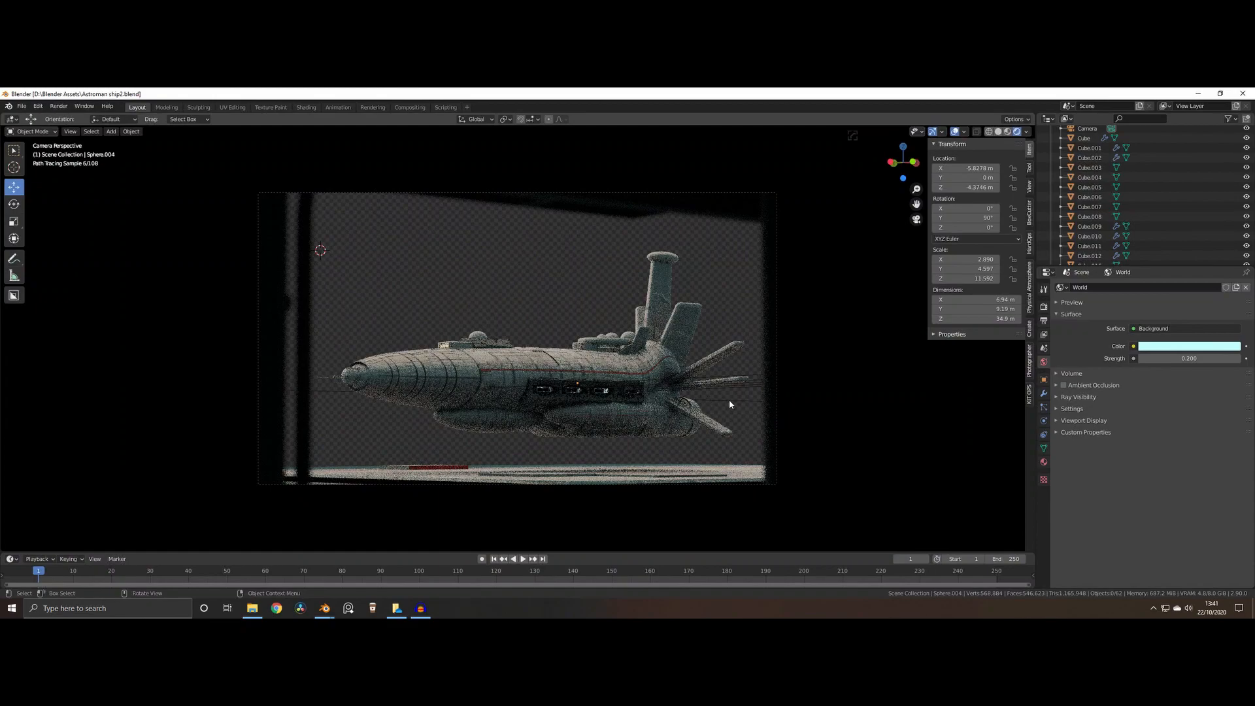